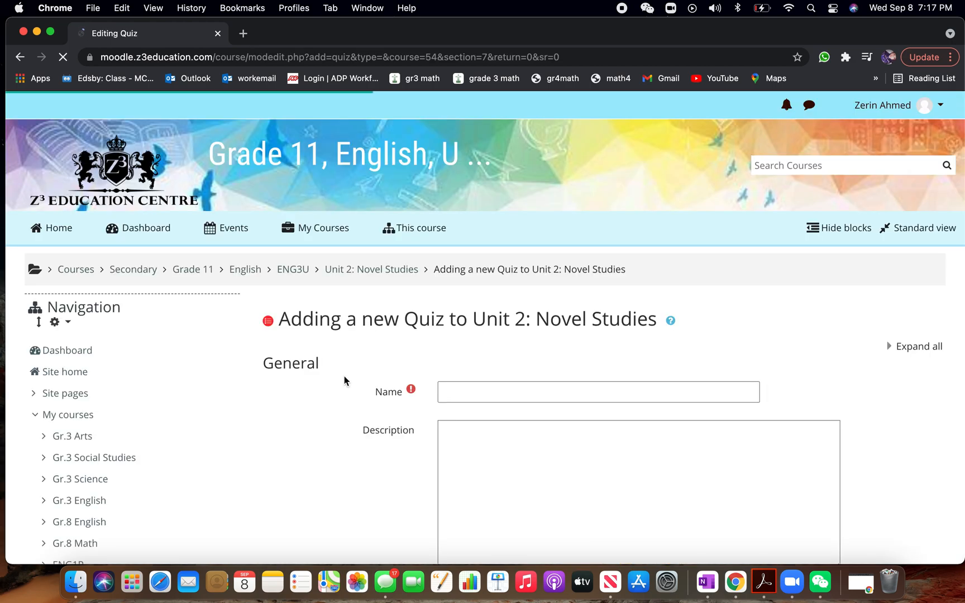
Name the new quiz Test and leave its description empty
left_click(502, 397)
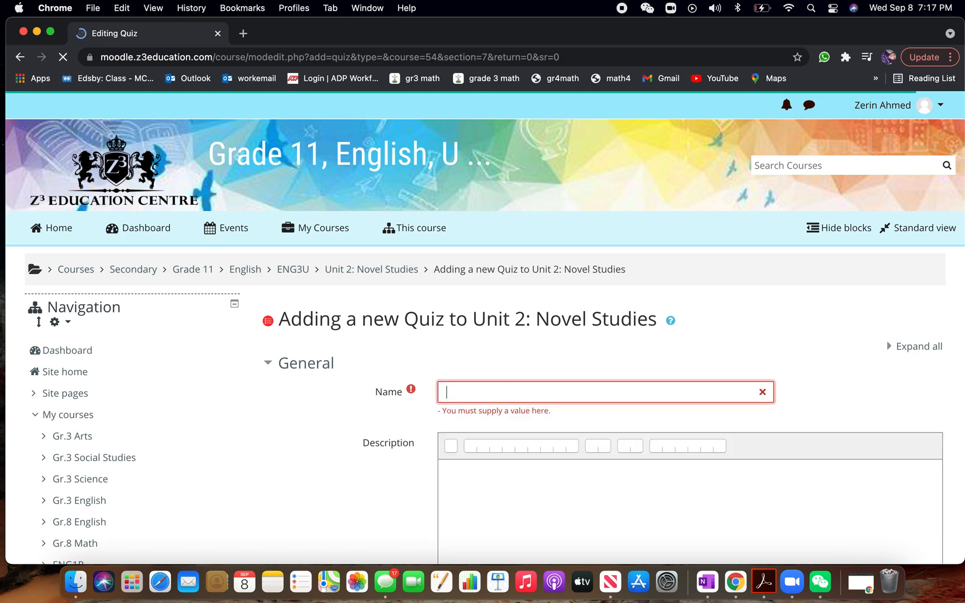
type("Test")
scroll(421, 342, "down", 5)
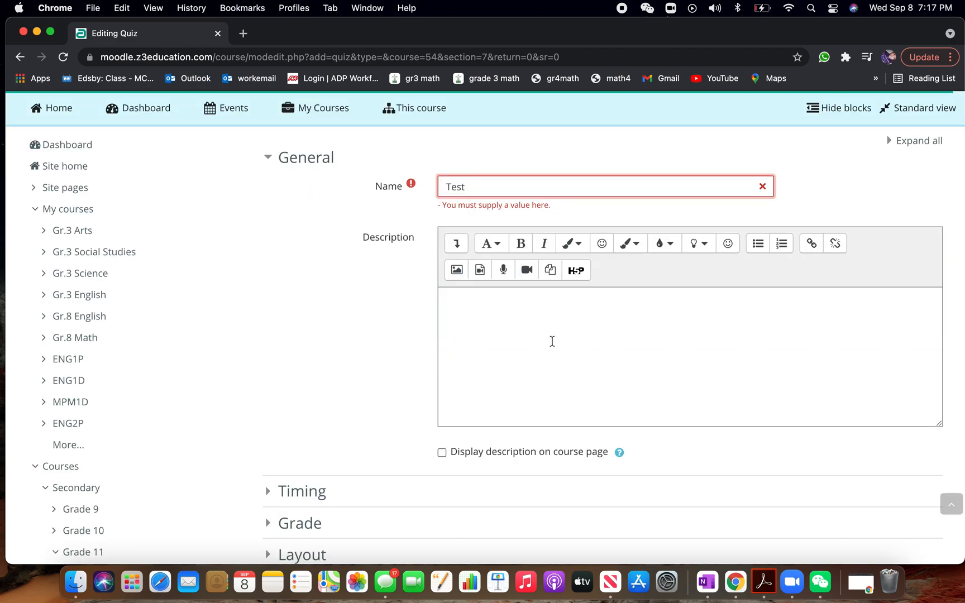
left_click(552, 341)
scroll(287, 413, "down", 2)
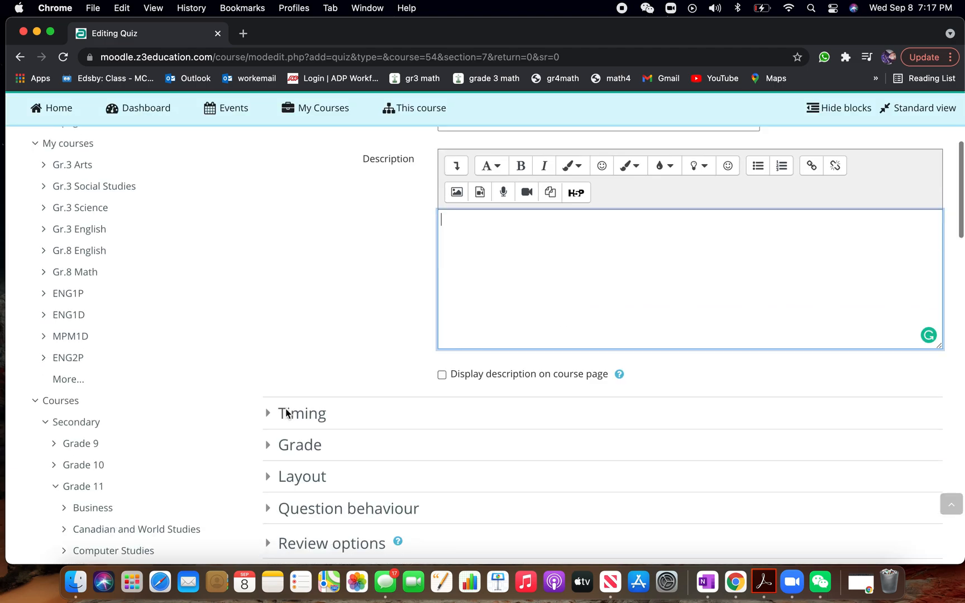
Enable the quiz's time limit in the Timing settings, set it to 1 hour, and disable the limit again
scroll(286, 413, "down", 1)
left_click(268, 366)
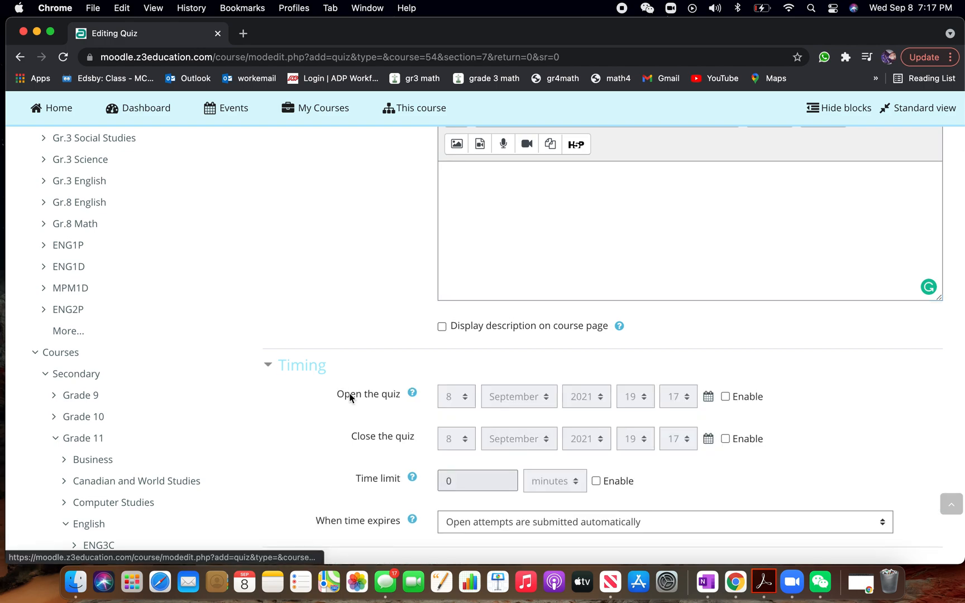
left_click(600, 484)
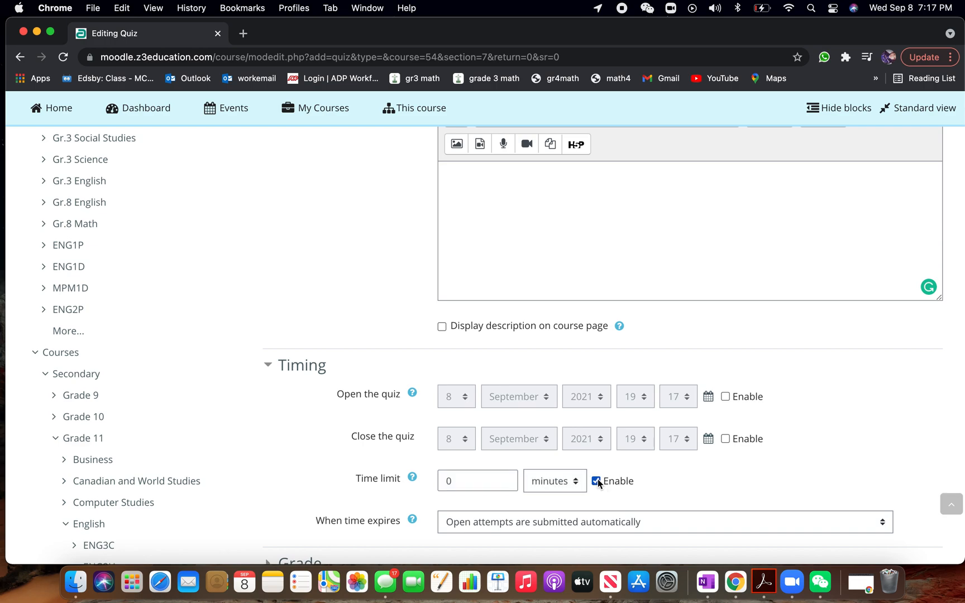
left_click(495, 483)
left_click(578, 484)
left_click(546, 466)
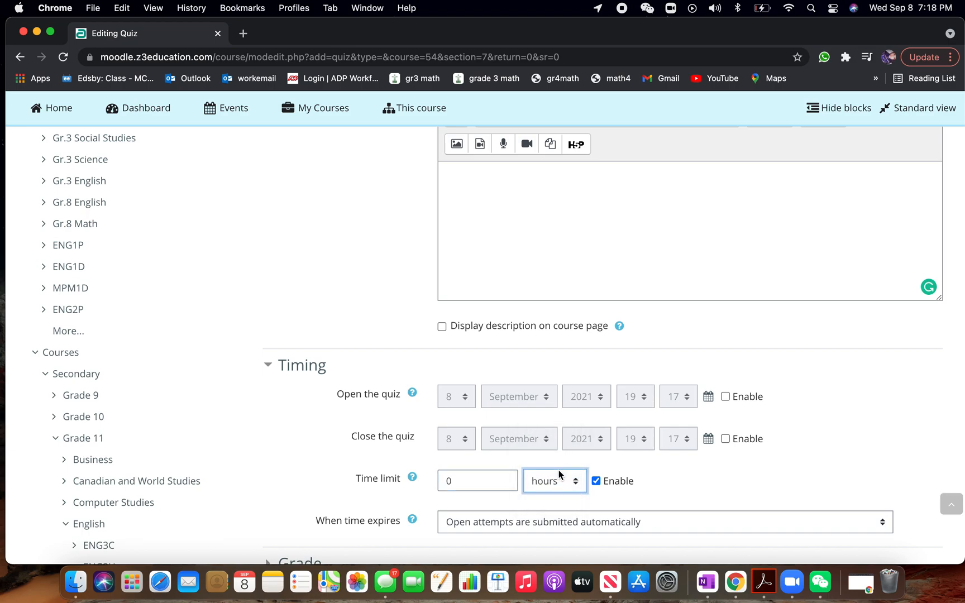
double_click(460, 481)
type("1")
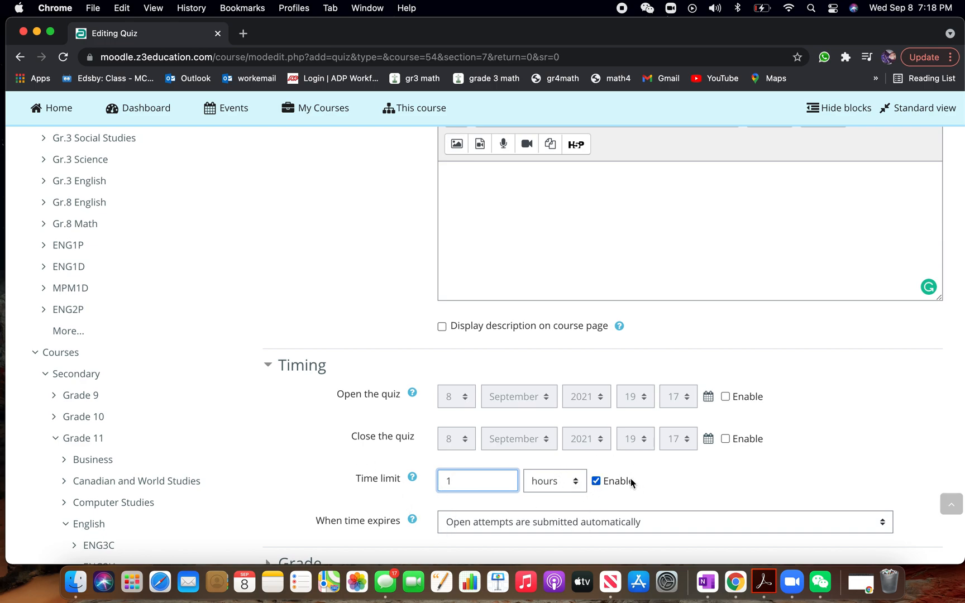
left_click(597, 481)
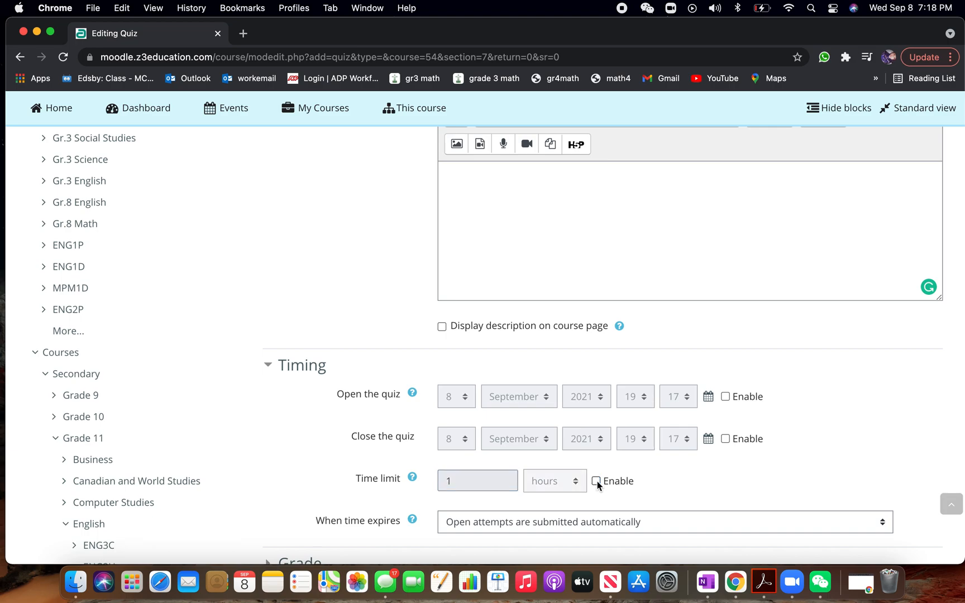
In the Grade settings, keep the grade category Uncategorised and set the attempts allowed to 1
scroll(597, 481, "down", 5)
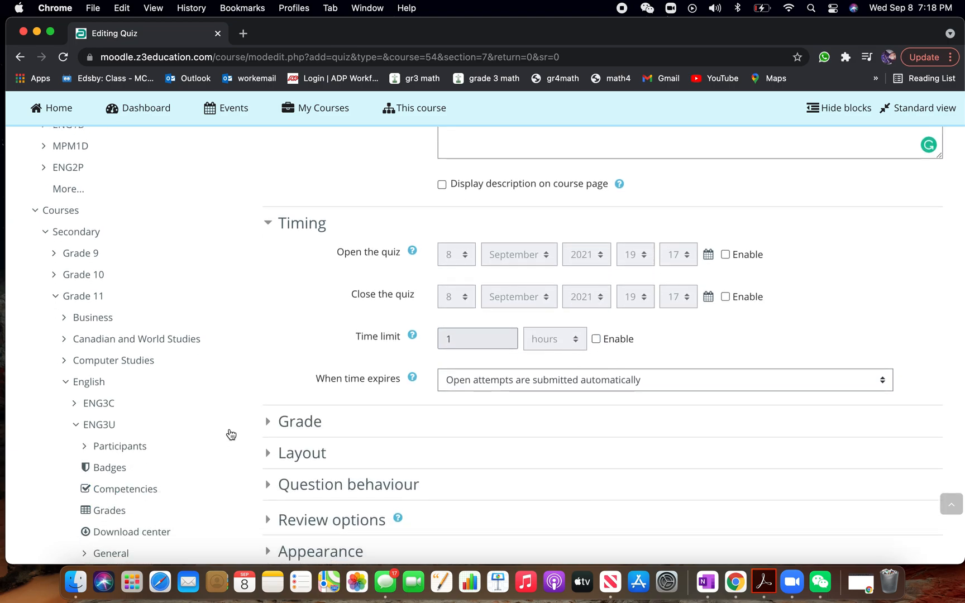
left_click(268, 422)
scroll(442, 459, "down", 2)
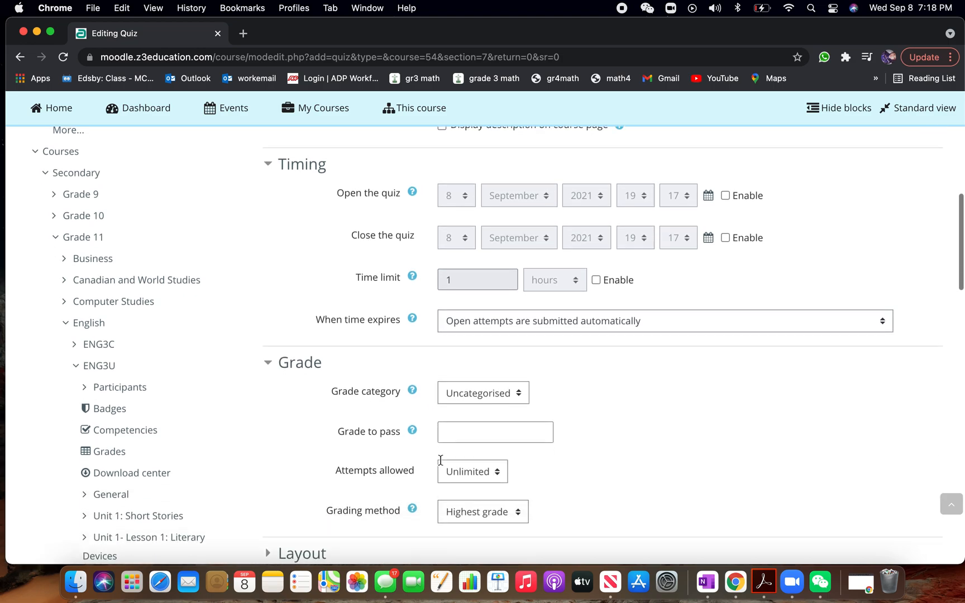
left_click(497, 390)
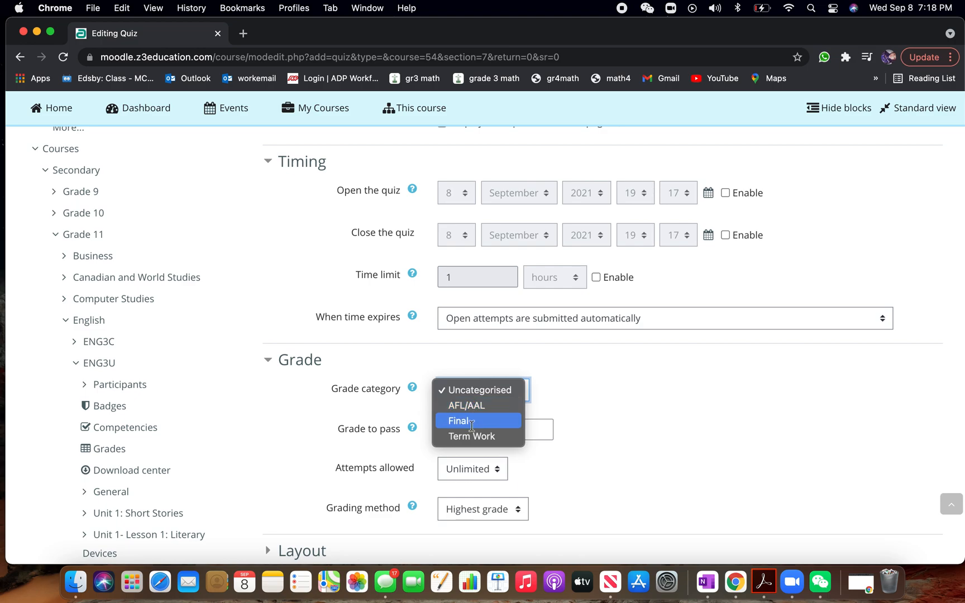
left_click(492, 391)
scroll(614, 480, "down", 2)
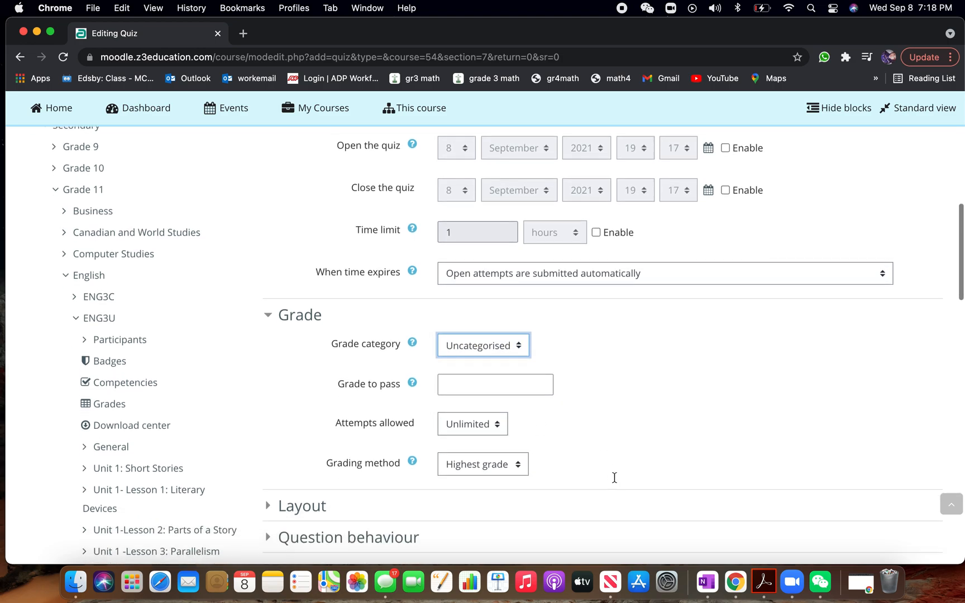
scroll(615, 478, "down", 1)
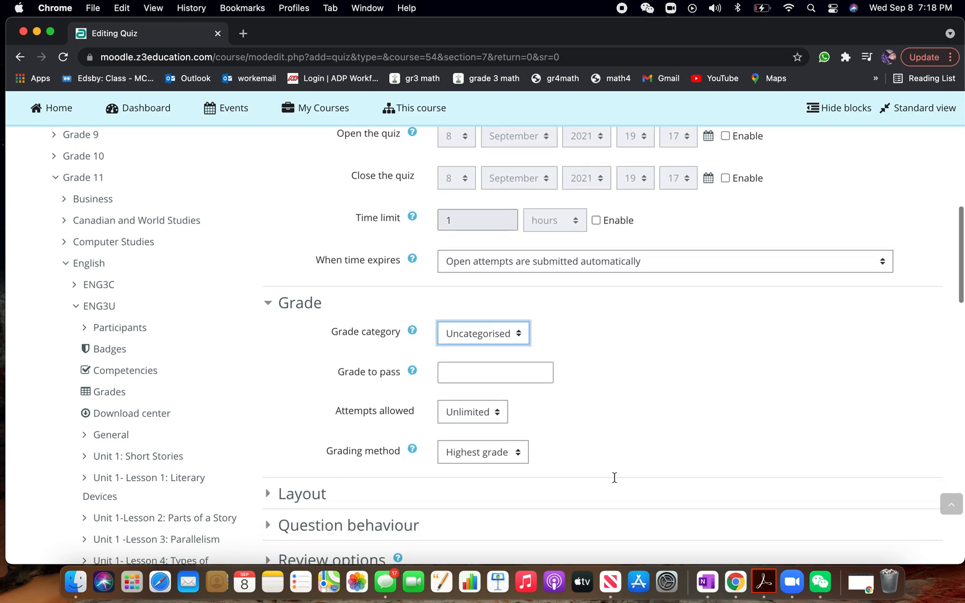
left_click(493, 416)
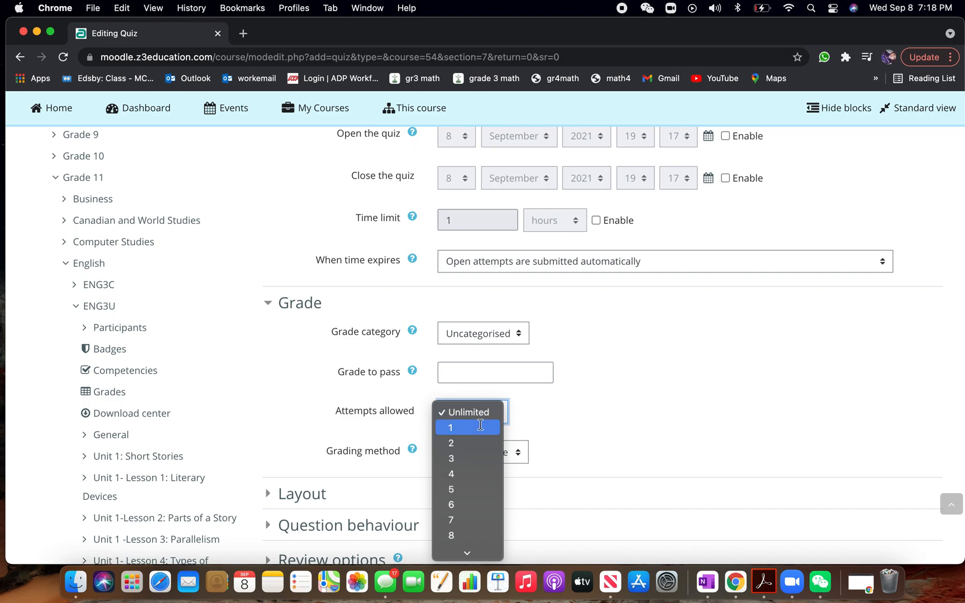
left_click(480, 426)
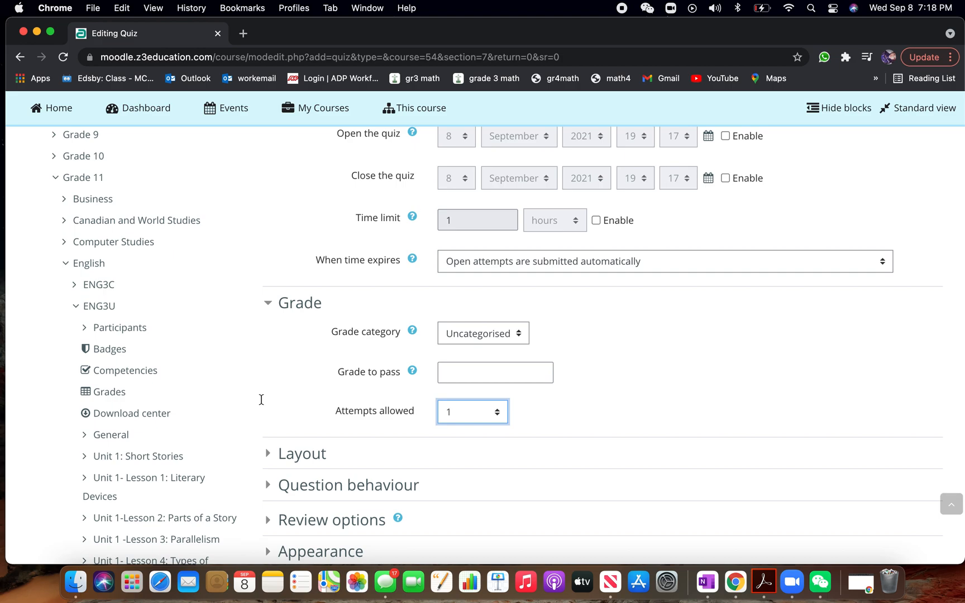
Try Unlimited and 2 for the attempts allowed, and return the setting to 1
left_click(496, 416)
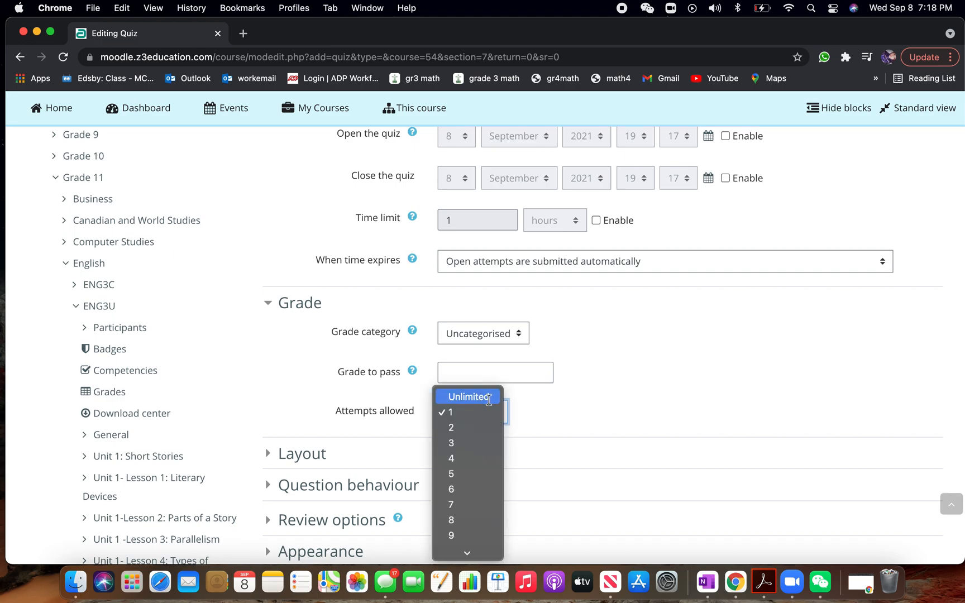
left_click(490, 398)
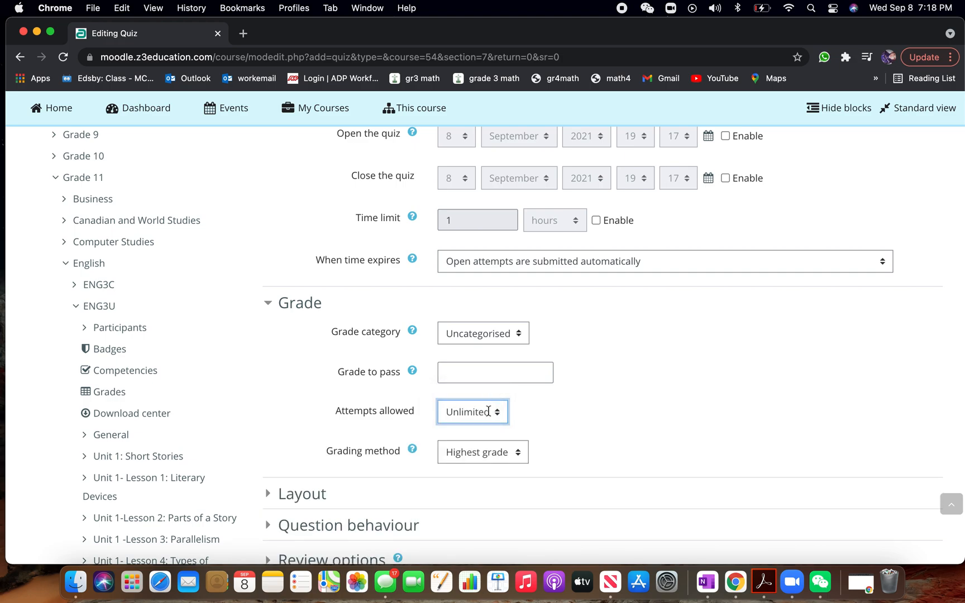
left_click(489, 412)
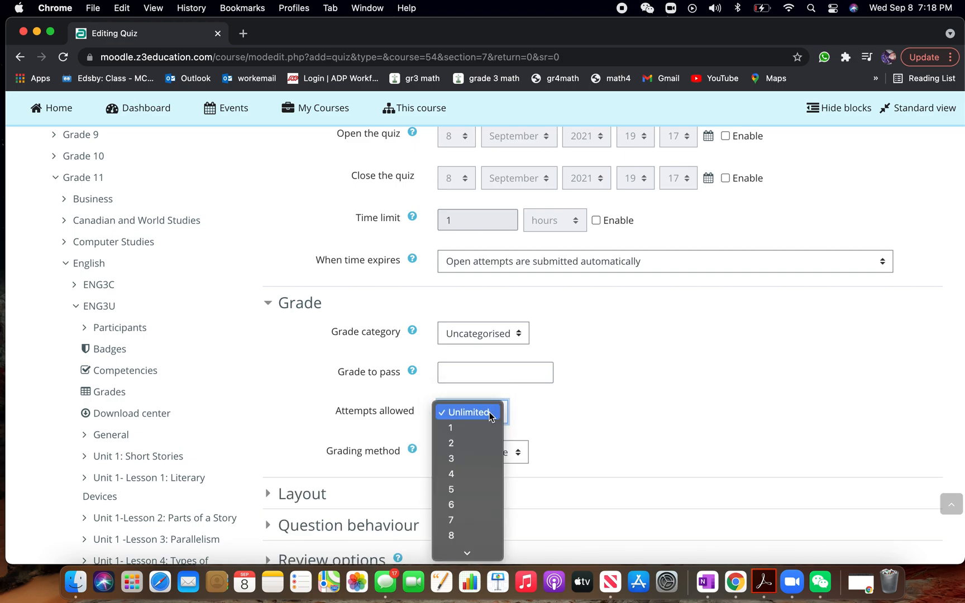
left_click(470, 445)
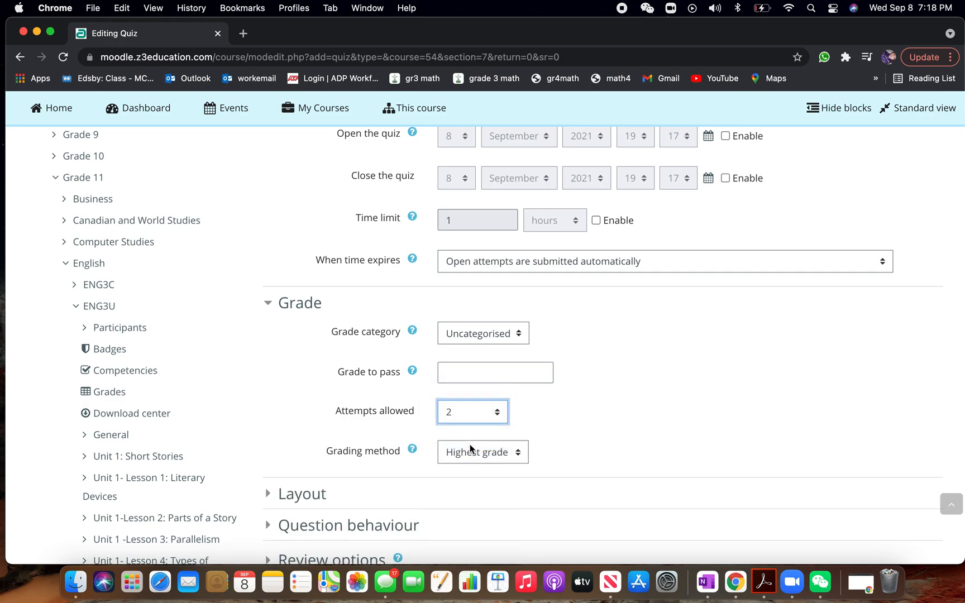
left_click(485, 417)
left_click(478, 397)
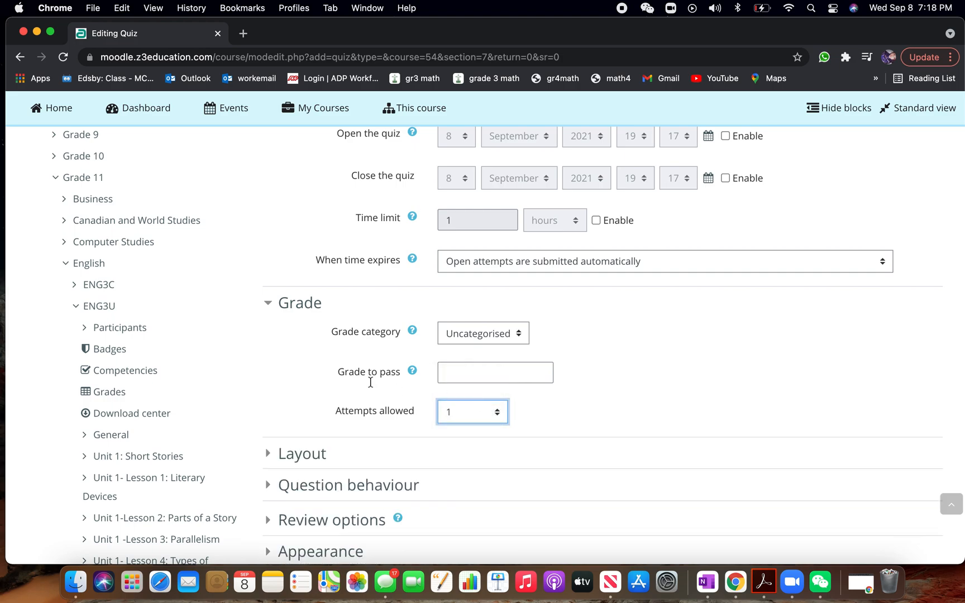
Save the quiz settings and display the quiz
scroll(370, 383, "down", 5)
scroll(371, 385, "down", 9)
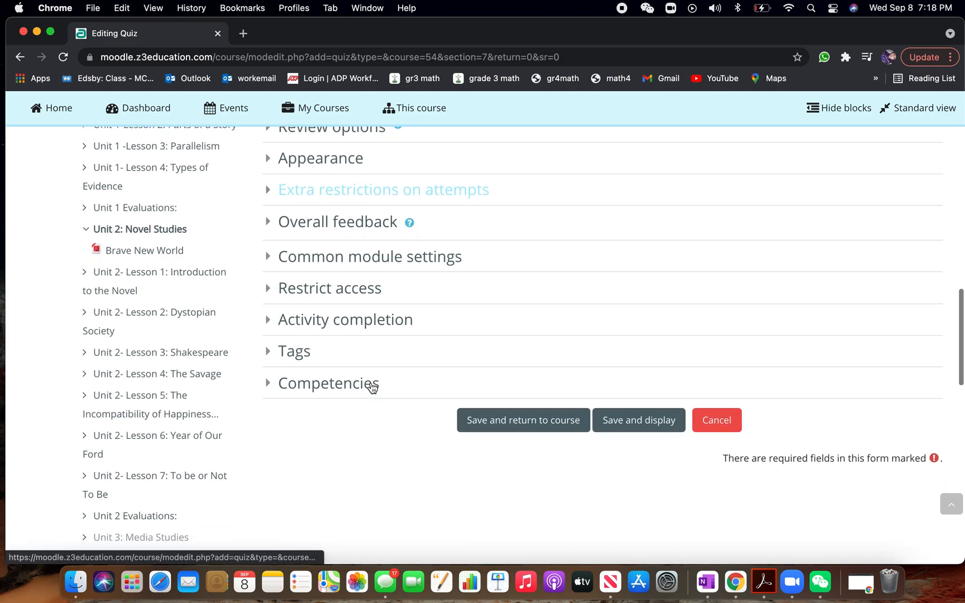
left_click(626, 427)
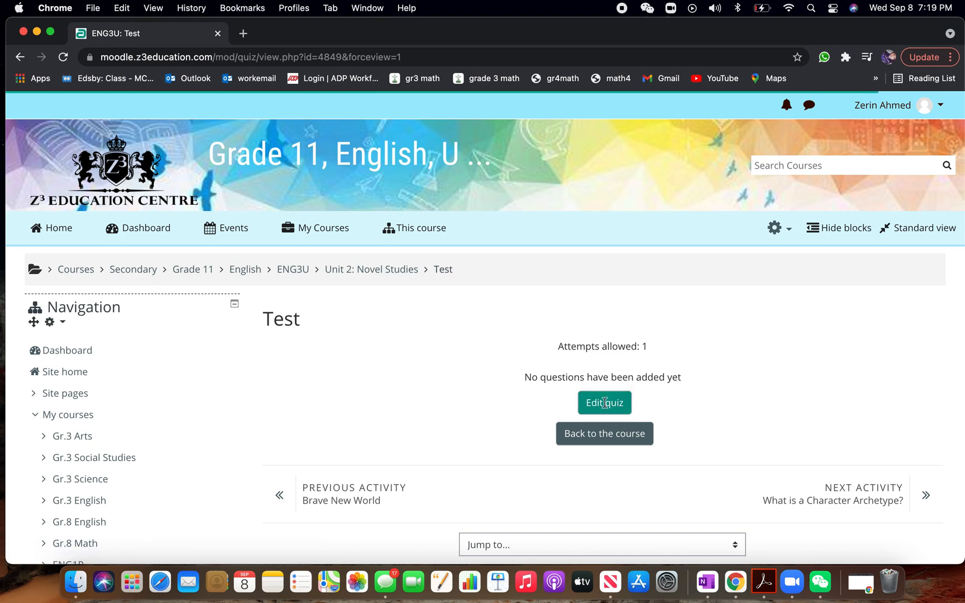
Open the quiz for editing and add a new question of the Essay type
left_click(607, 409)
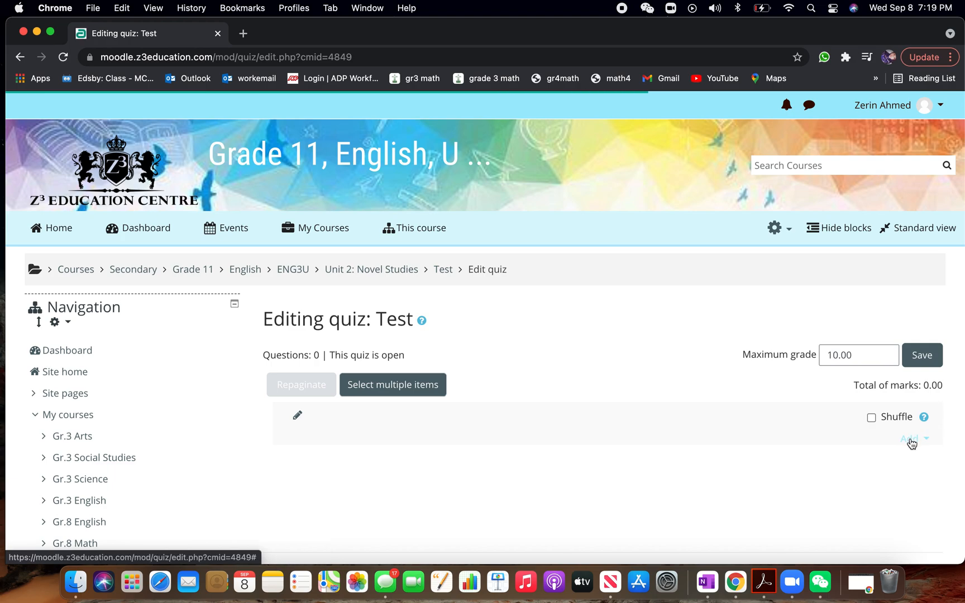
left_click(912, 439)
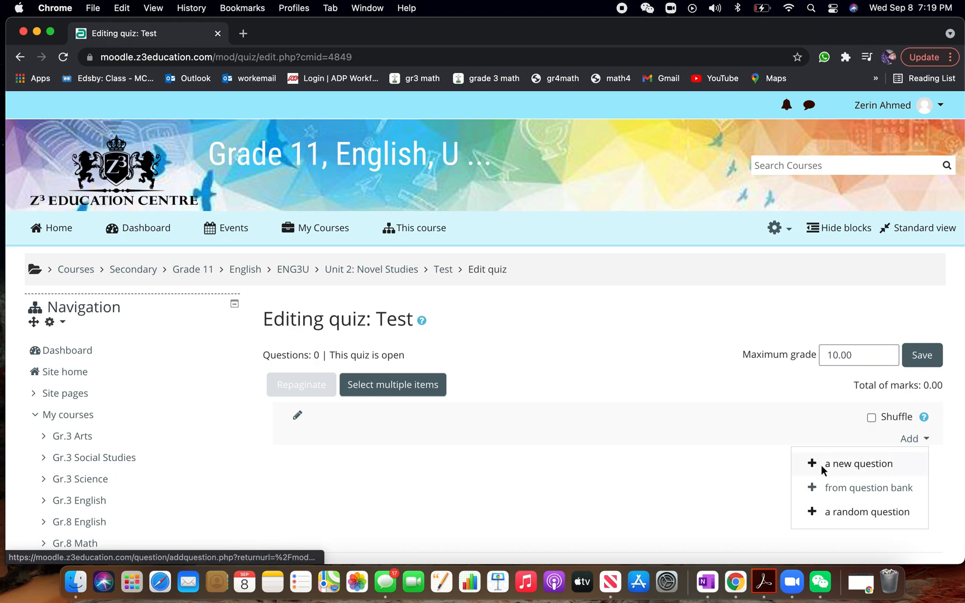
left_click(828, 464)
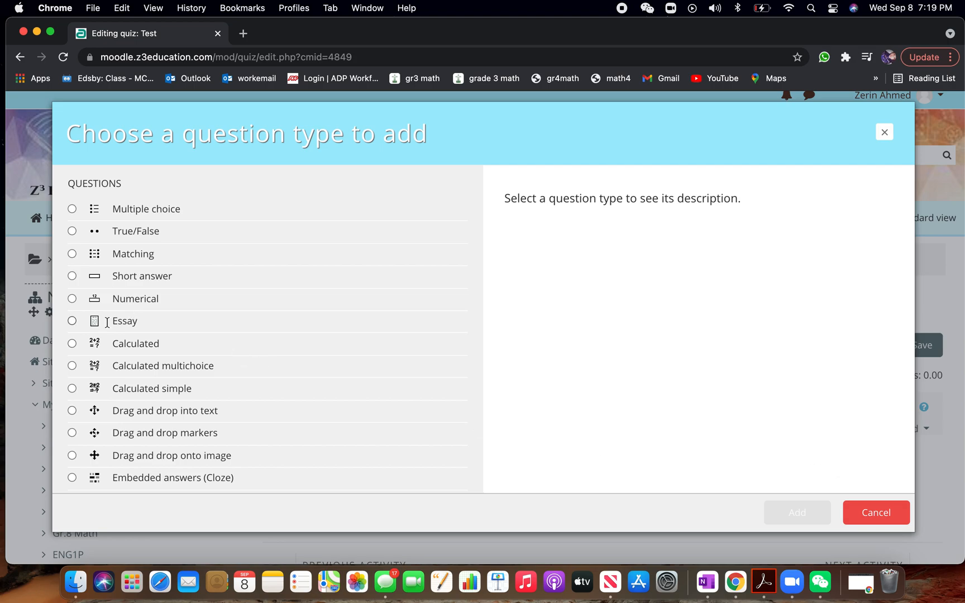
left_click(72, 321)
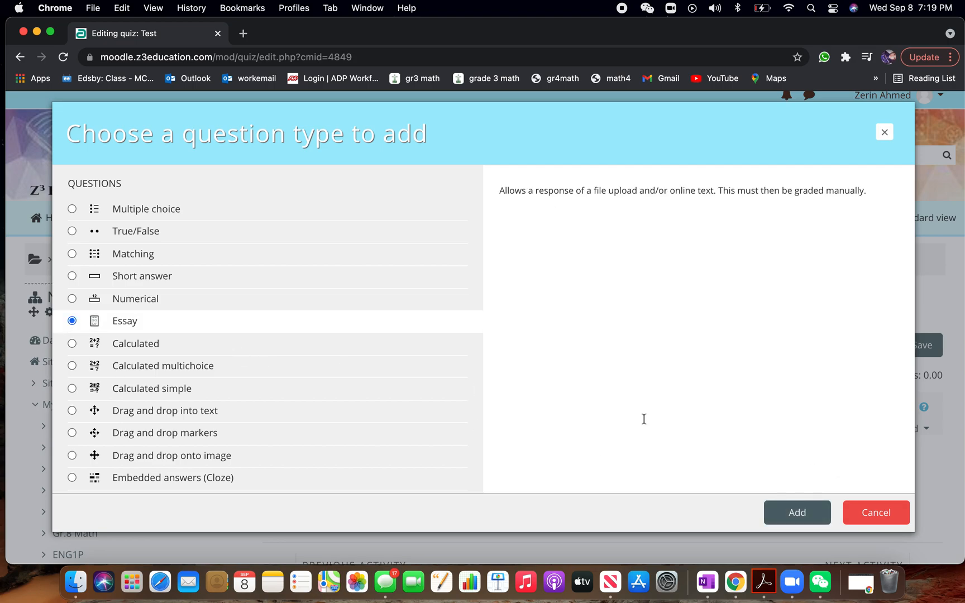
left_click(789, 513)
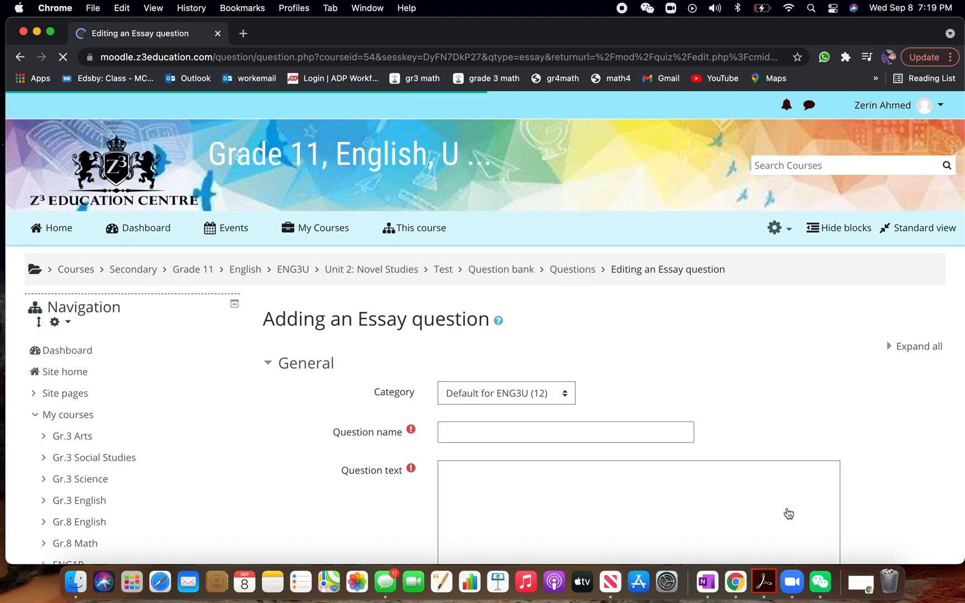
Name the essay question Thinking and place the cursor in its question text
scroll(447, 313, "down", 5)
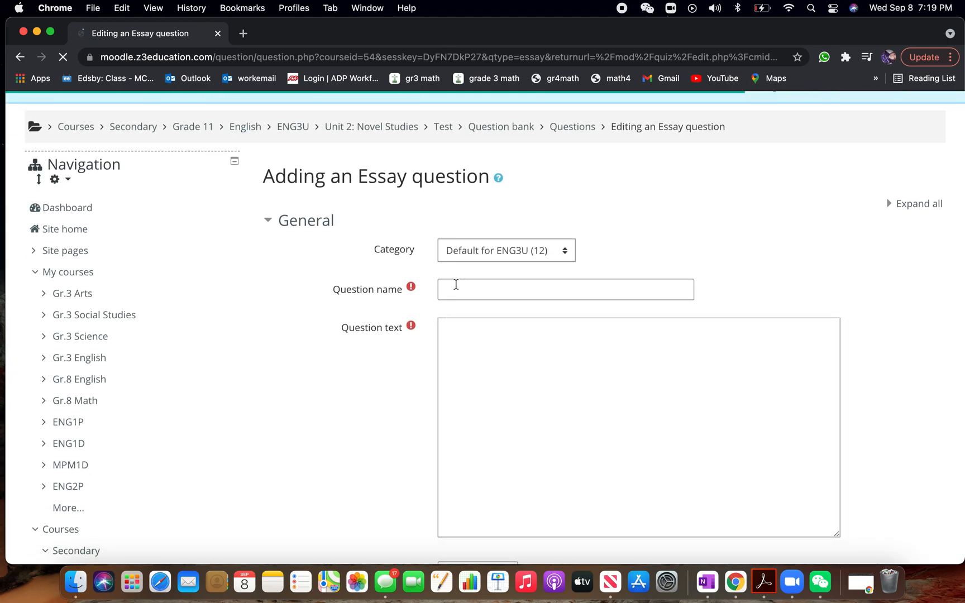
left_click(458, 255)
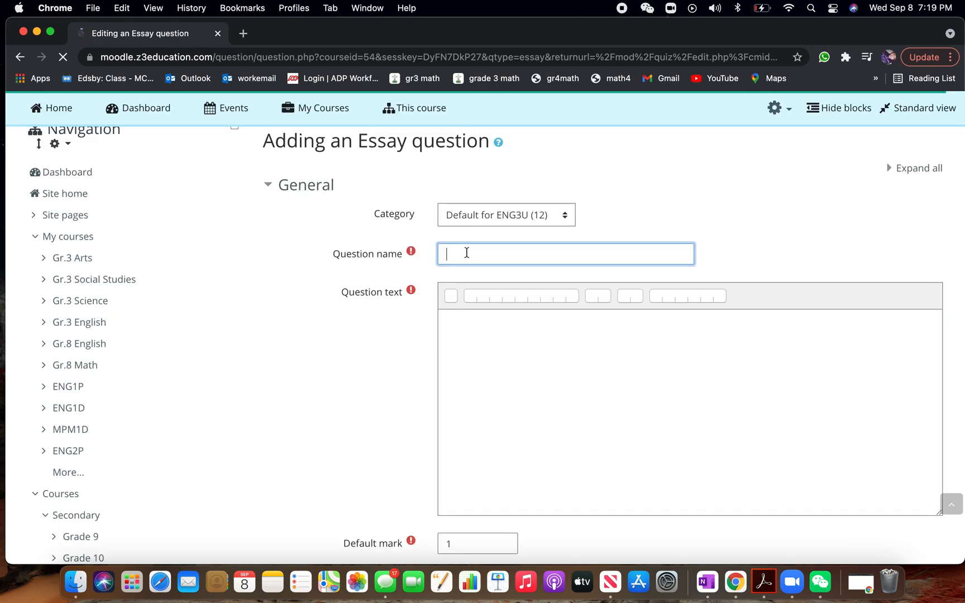
type("1")
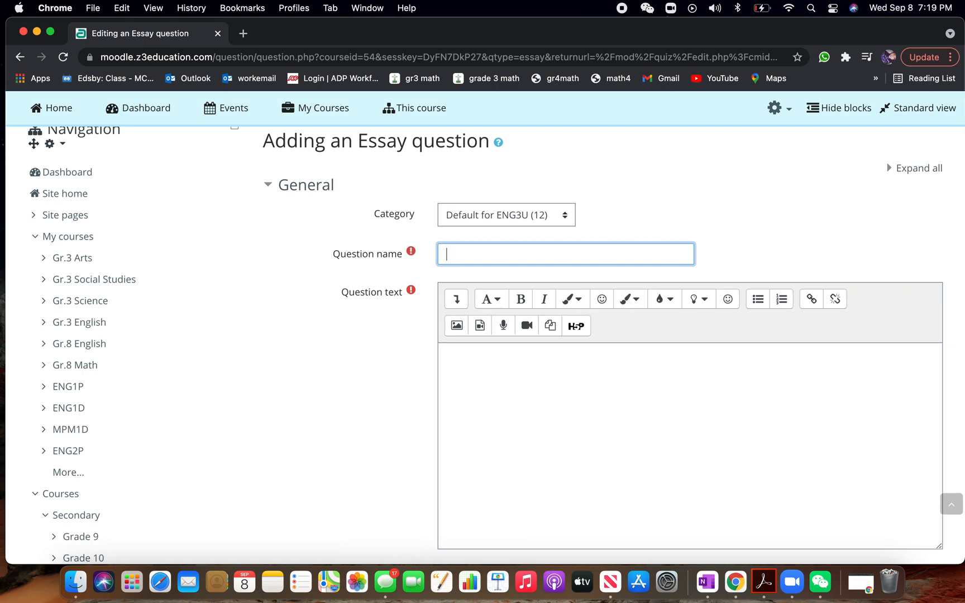
type("hinking")
scroll(416, 369, "down", 2)
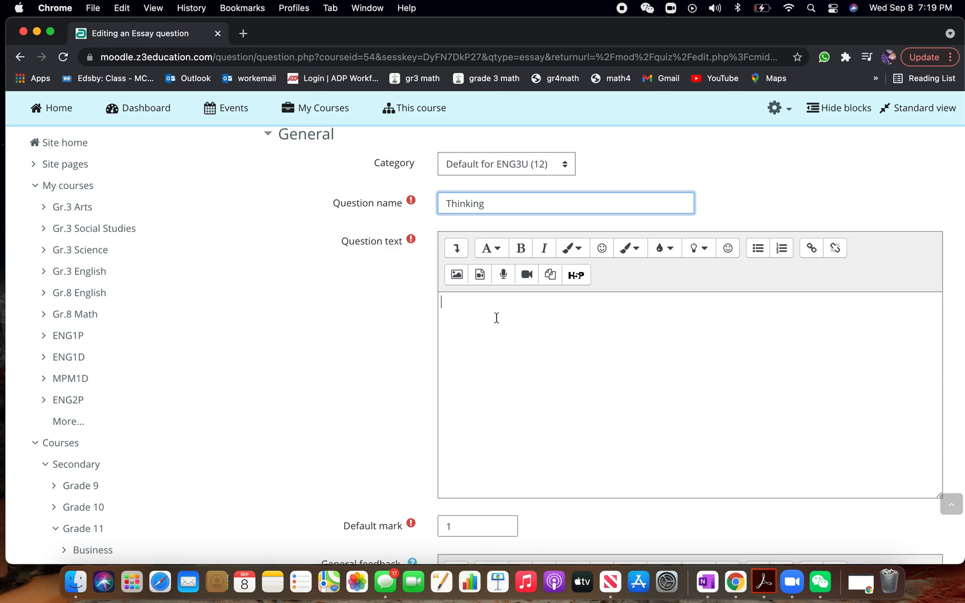
left_click(508, 392)
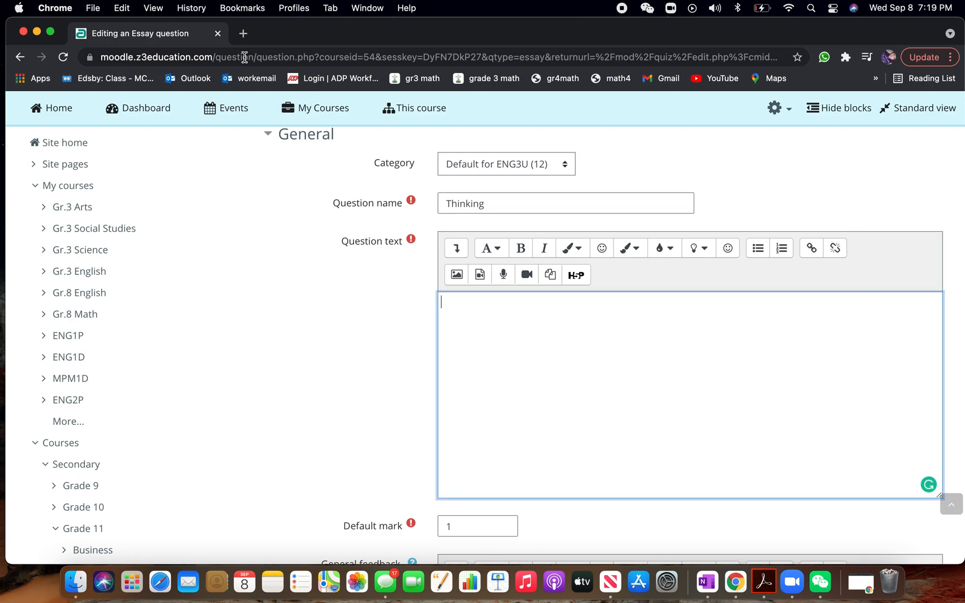
Search the web for "mla citation question" in a new browser tab
left_click(244, 33)
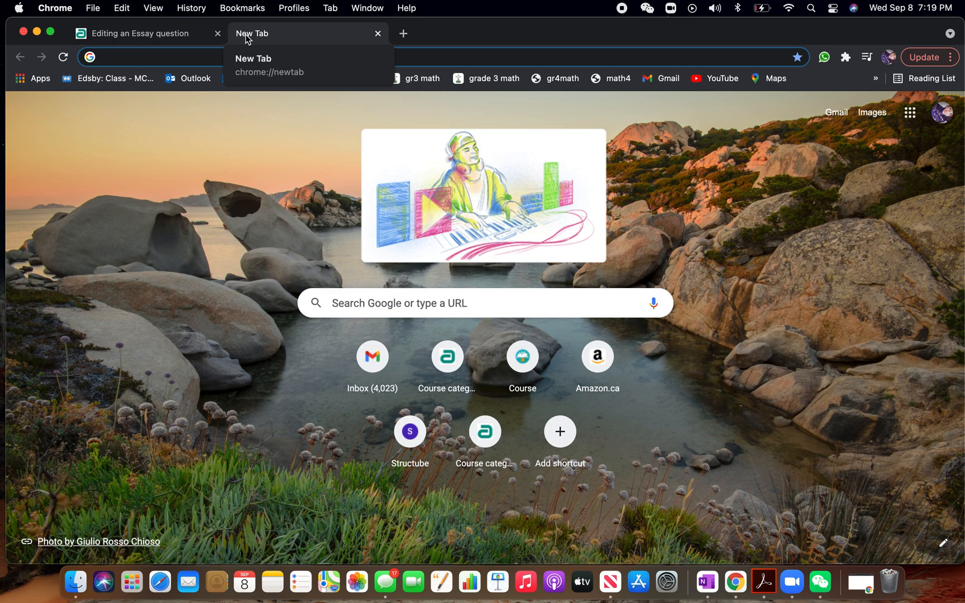
type("mla c")
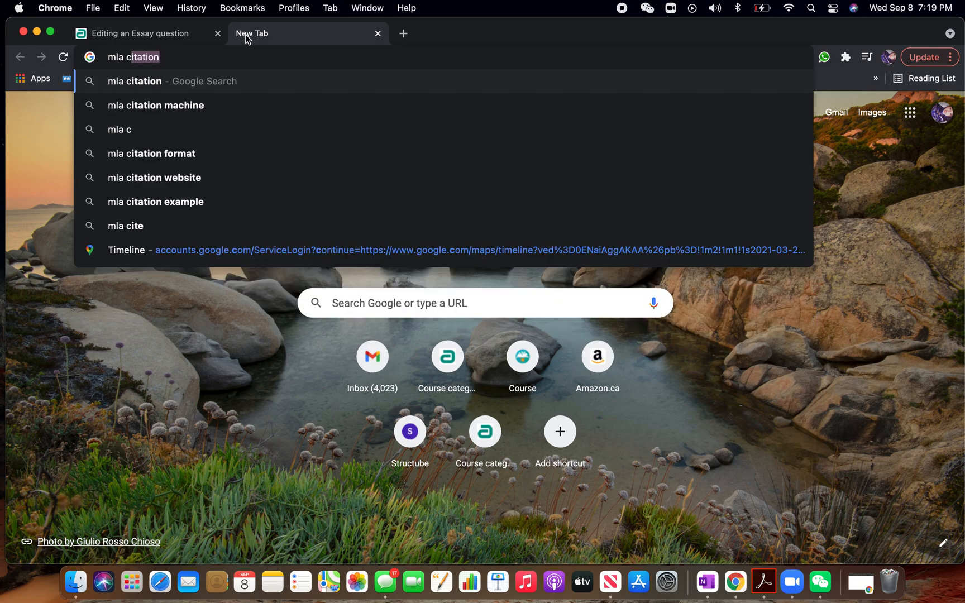
key("Down")
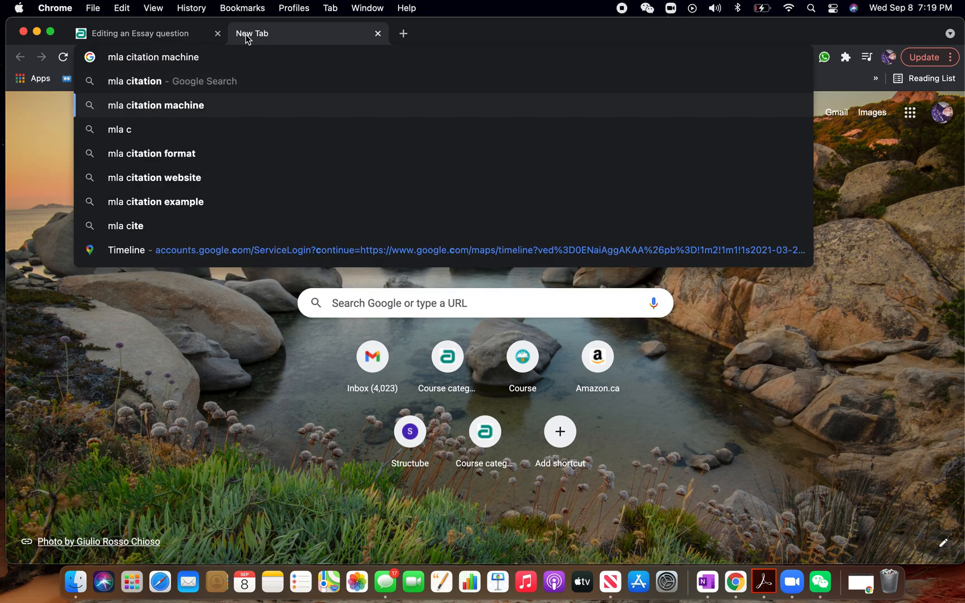
key("BackSpace")
key("BackSpace")
key("BackSpace")
key("BackSpace")
key("BackSpace")
key("BackSpace")
key("BackSpace")
key("BackSpace")
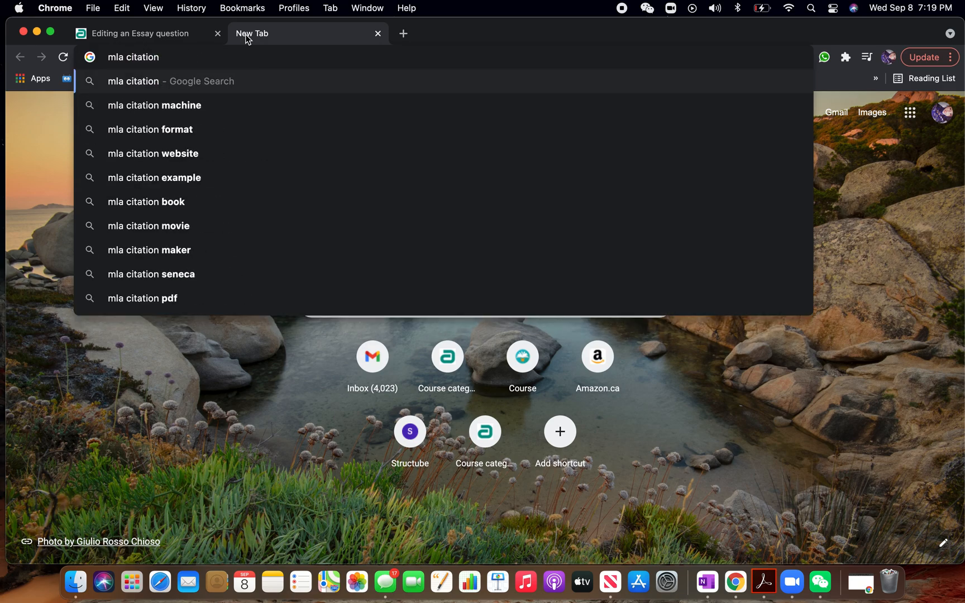
type("que")
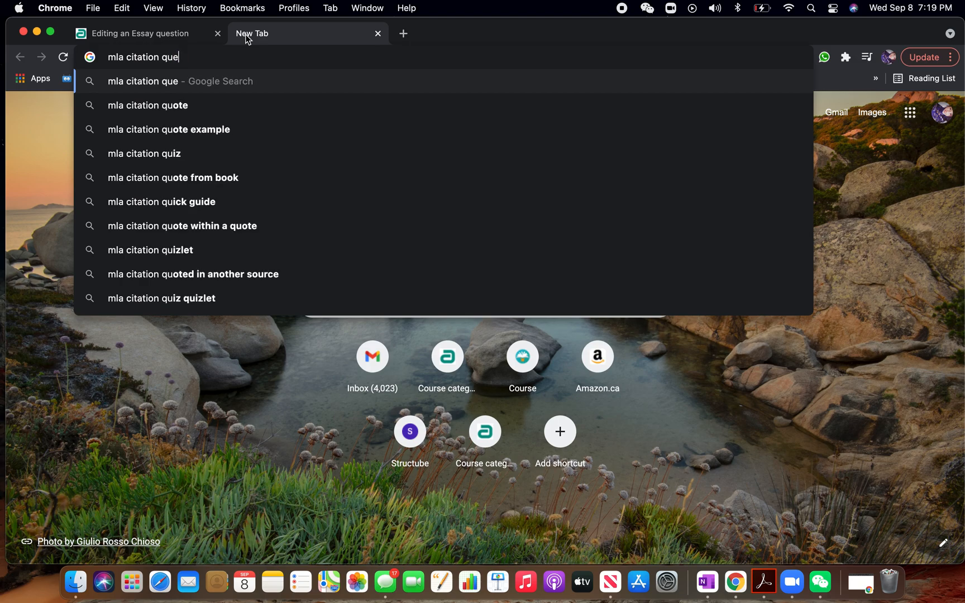
type("stion mark")
key("BackSpace")
key("BackSpace")
key("BackSpace")
key("BackSpace")
key("BackSpace")
key("Return")
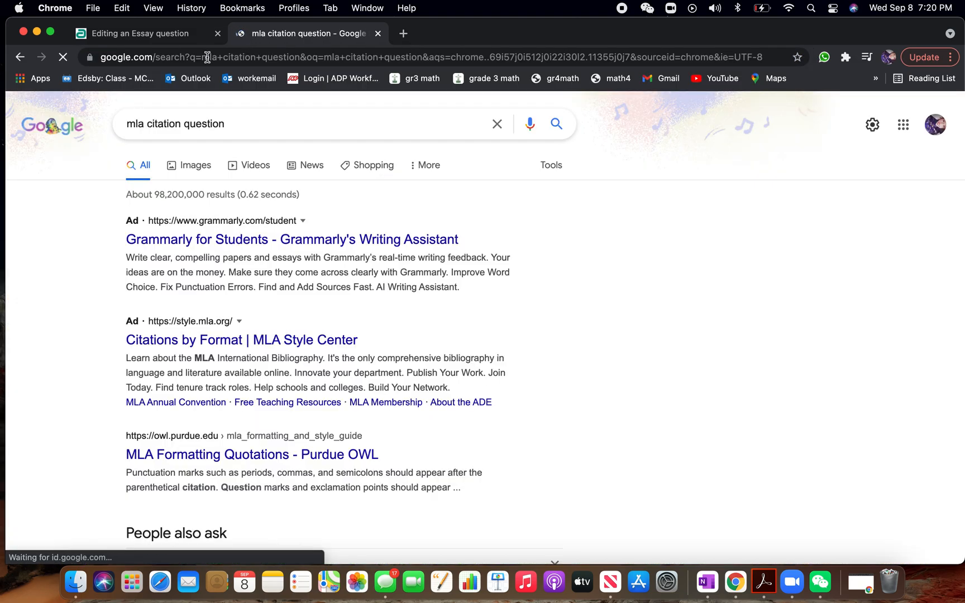
Show the image results and open the preview of the "Writing quotes in MLA style, advanced level" image
left_click(189, 169)
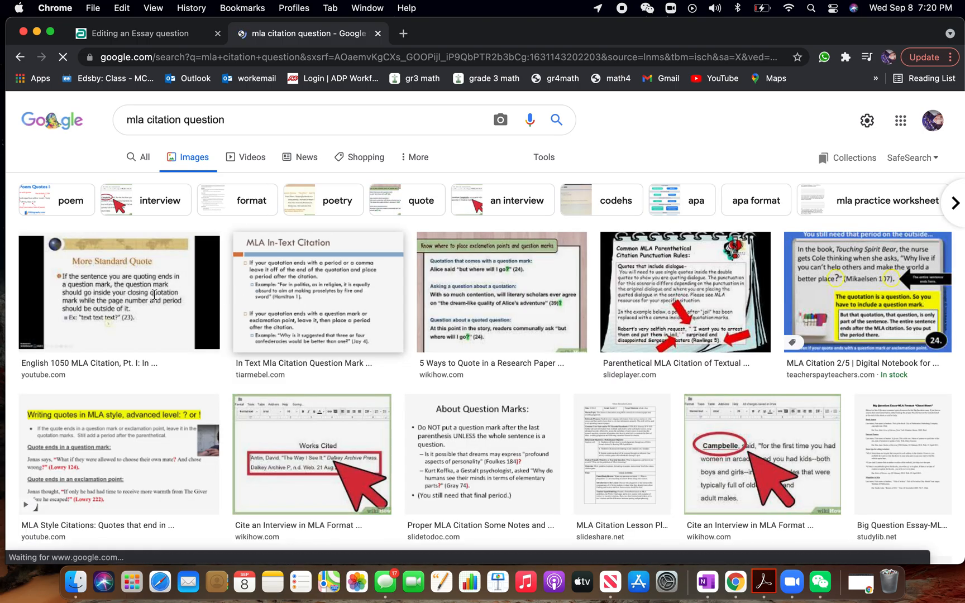
left_click(161, 462)
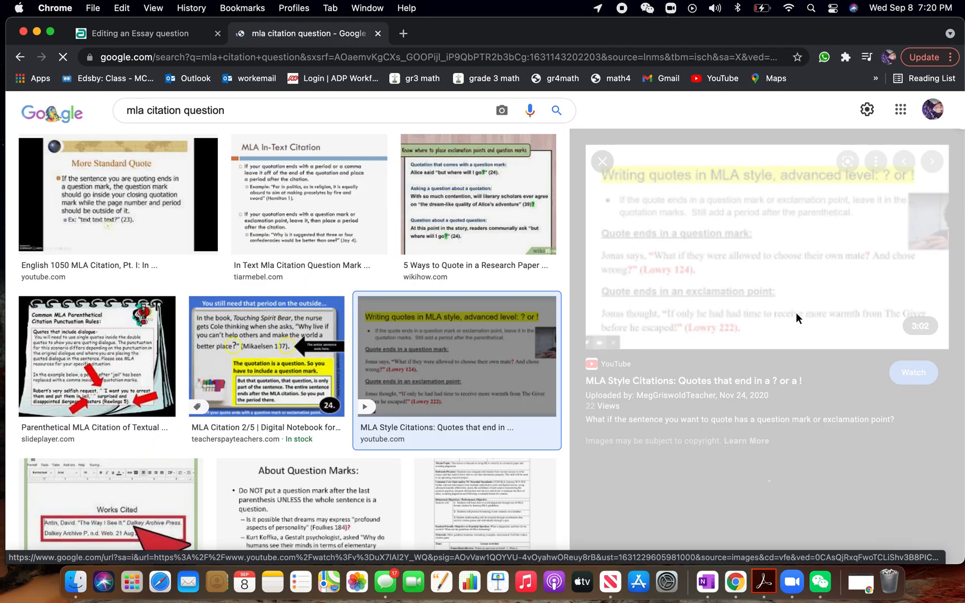
right_click(772, 275)
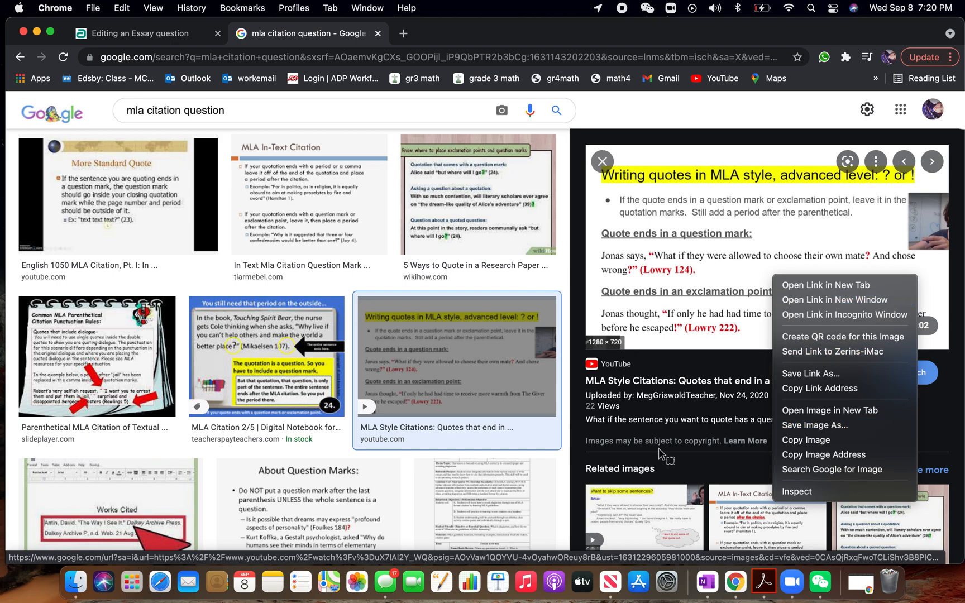
left_click(99, 36)
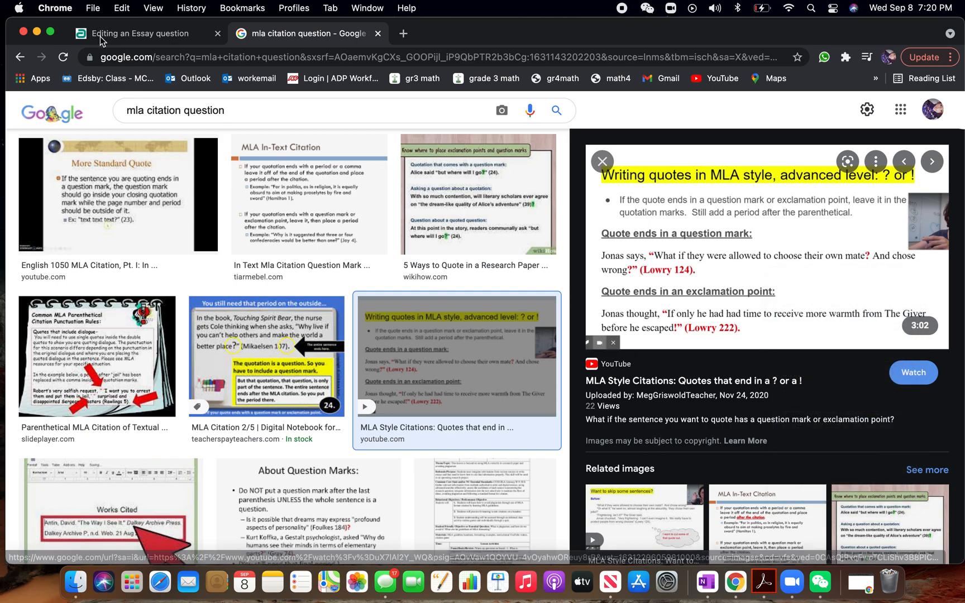
Return to the essay question and start inserting an image into its question text by uploading a file
left_click(104, 37)
left_click(570, 393)
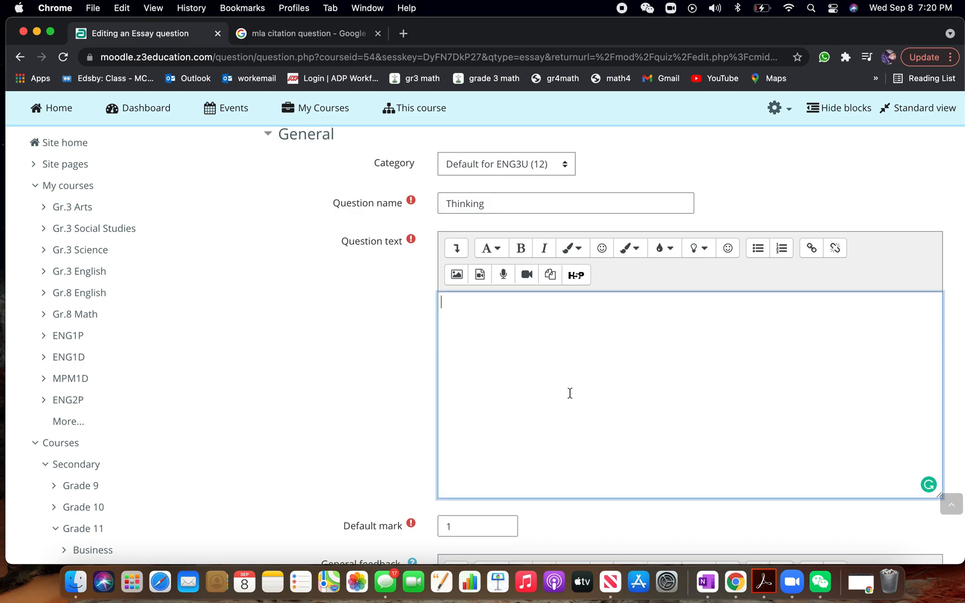
left_click(457, 275)
left_click(555, 263)
left_click(283, 272)
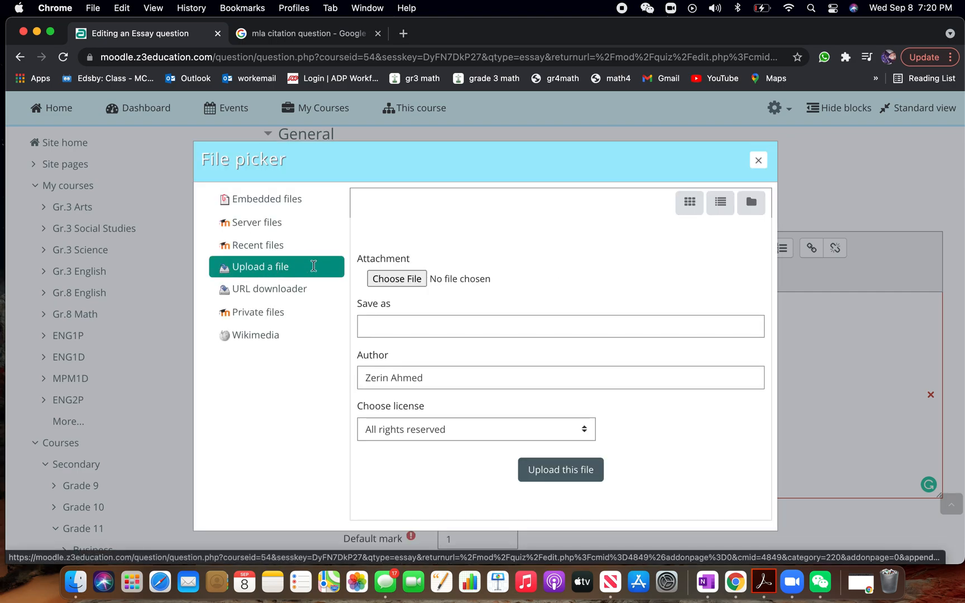
Choose IMG_3036.jpg from the Downloads folder and upload it
left_click(420, 278)
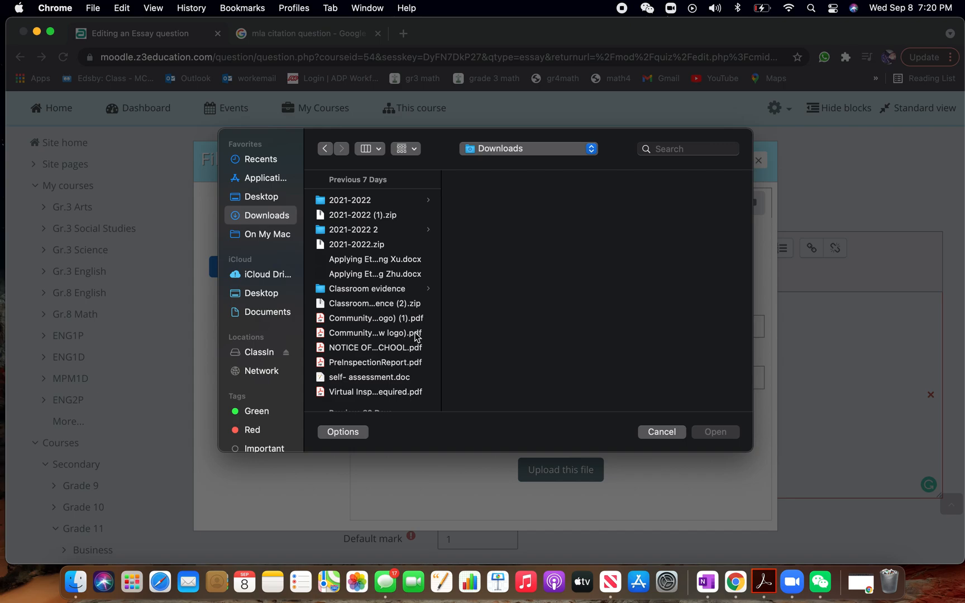
scroll(383, 357, "down", 5)
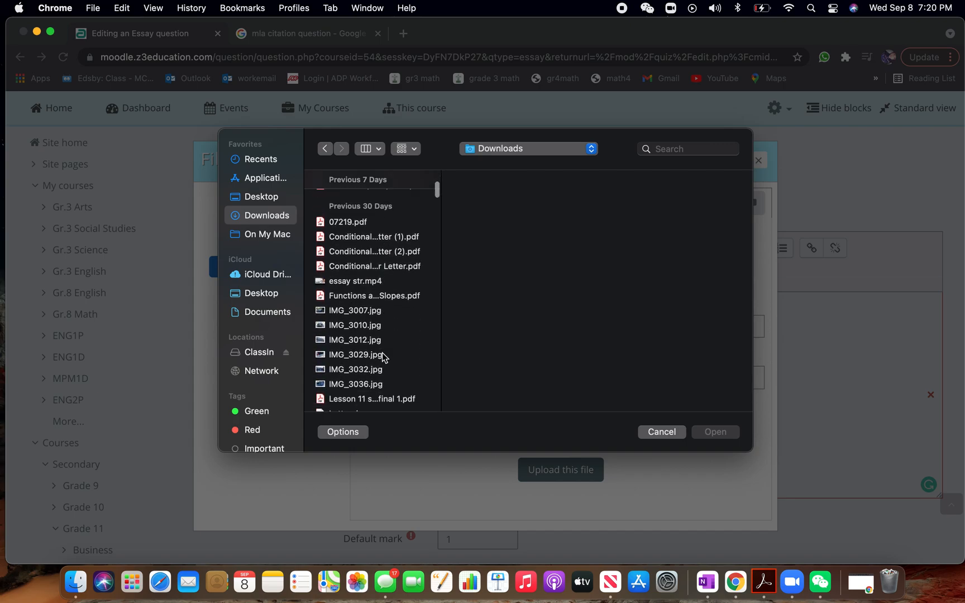
scroll(369, 346, "down", 1)
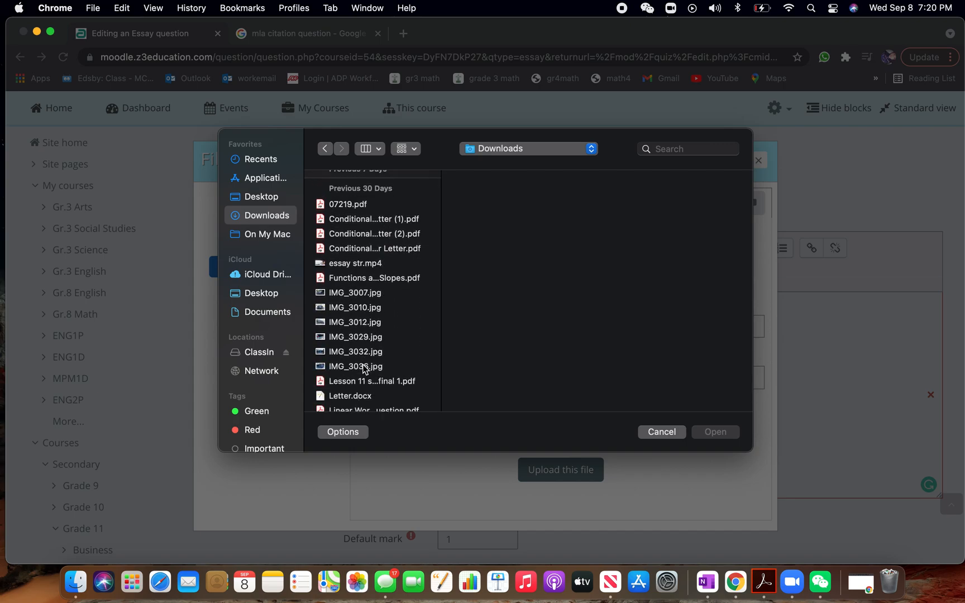
left_click(364, 368)
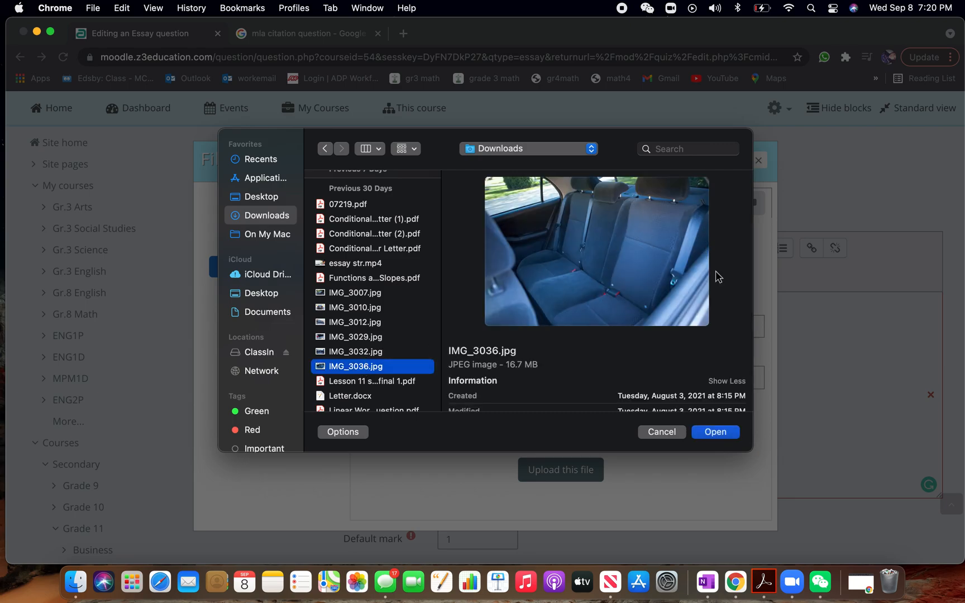
left_click(715, 432)
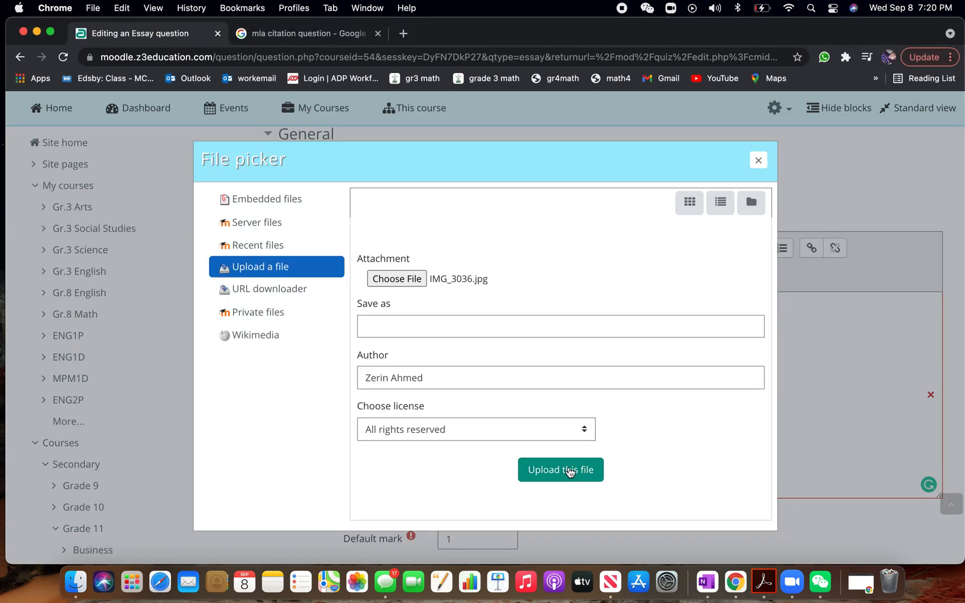
left_click(570, 472)
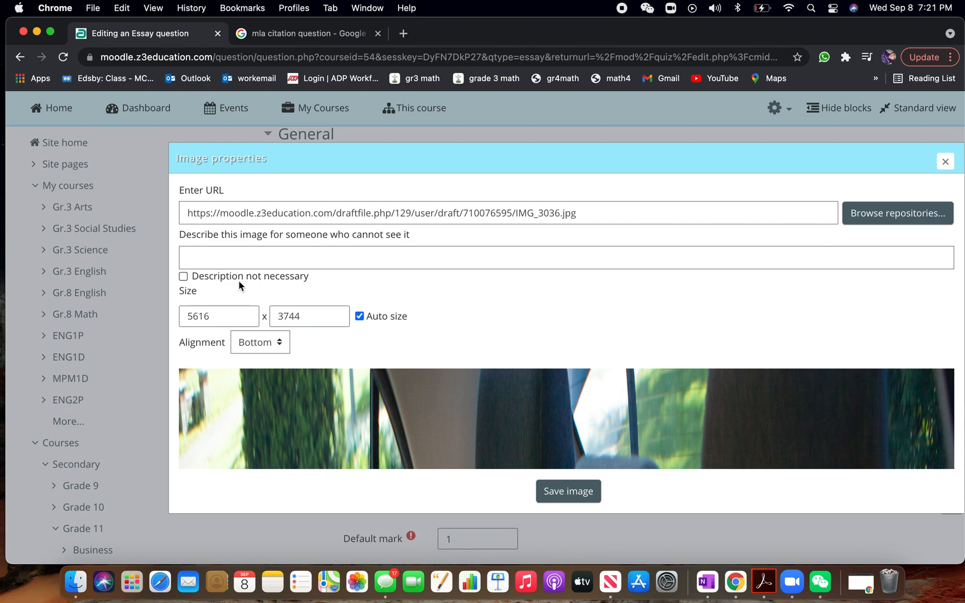
Mark the image description as not necessary, set the image width to 450, and save the image into the question text
left_click(184, 276)
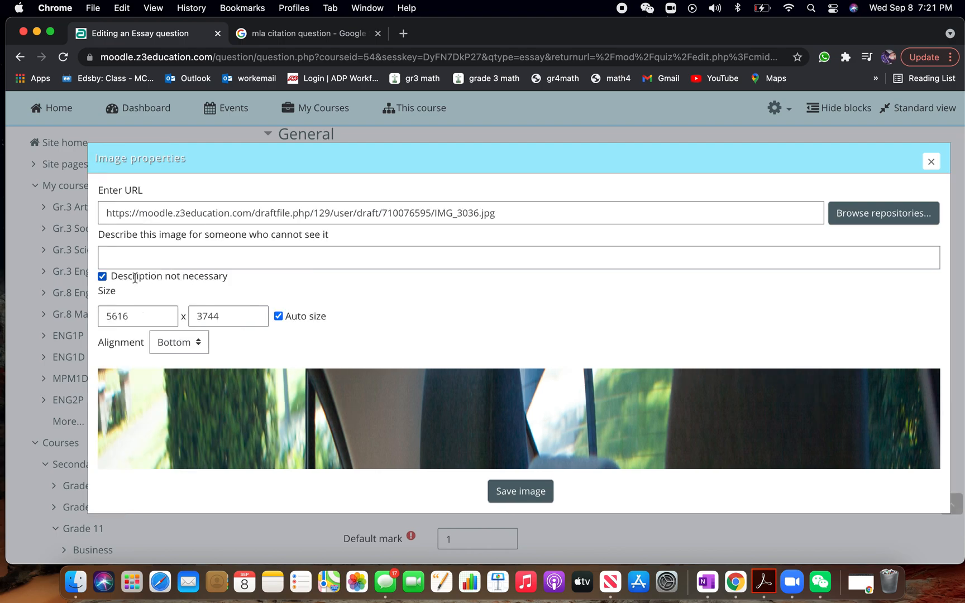
left_click_drag(139, 314, 75, 315)
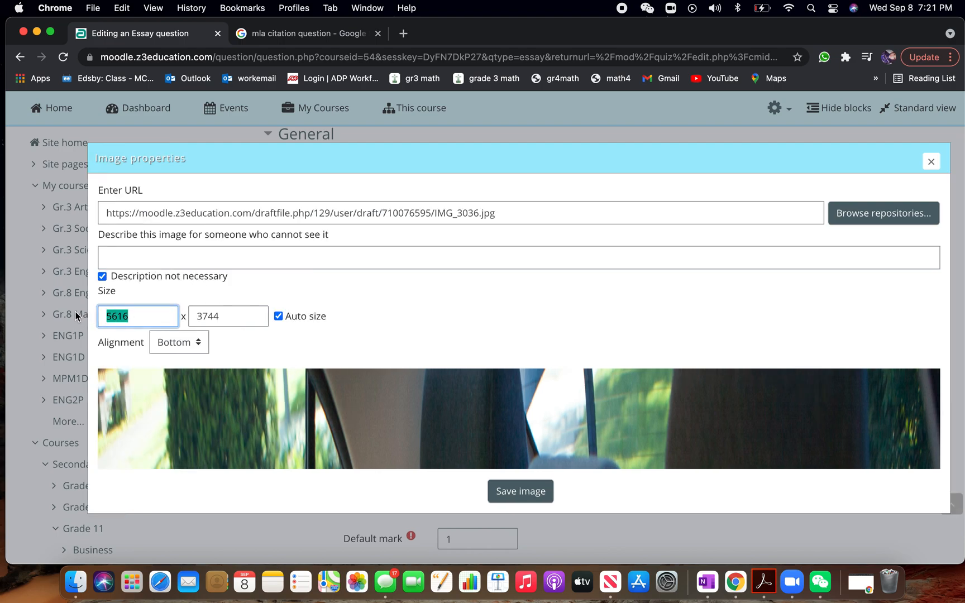
type("455")
key("BackSpace")
type("0")
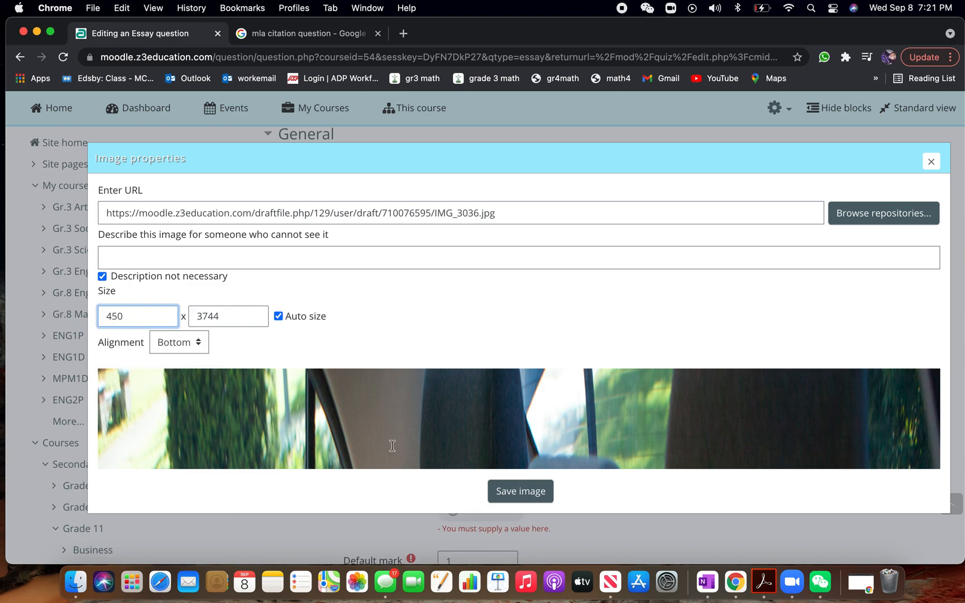
left_click(541, 491)
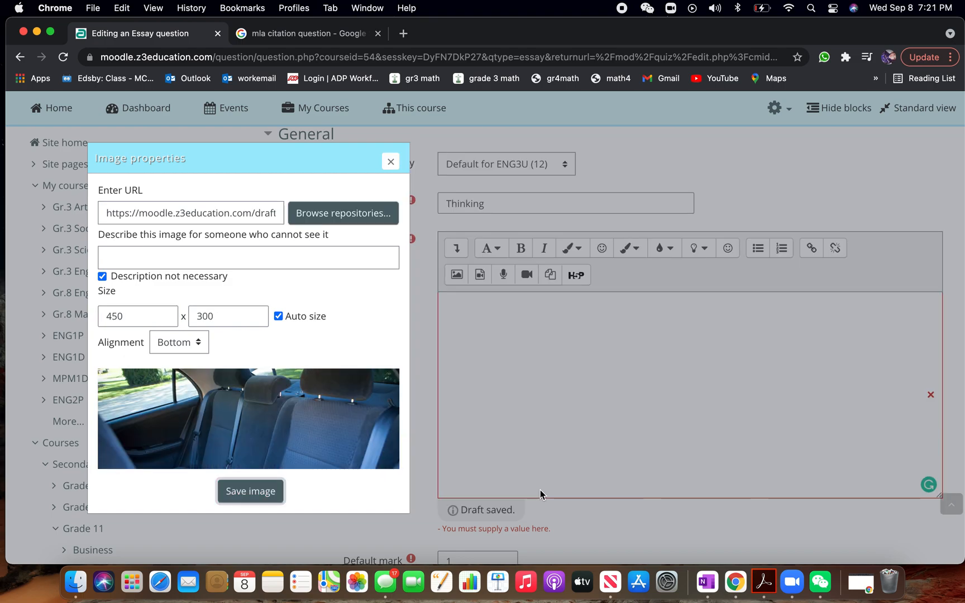
left_click(253, 491)
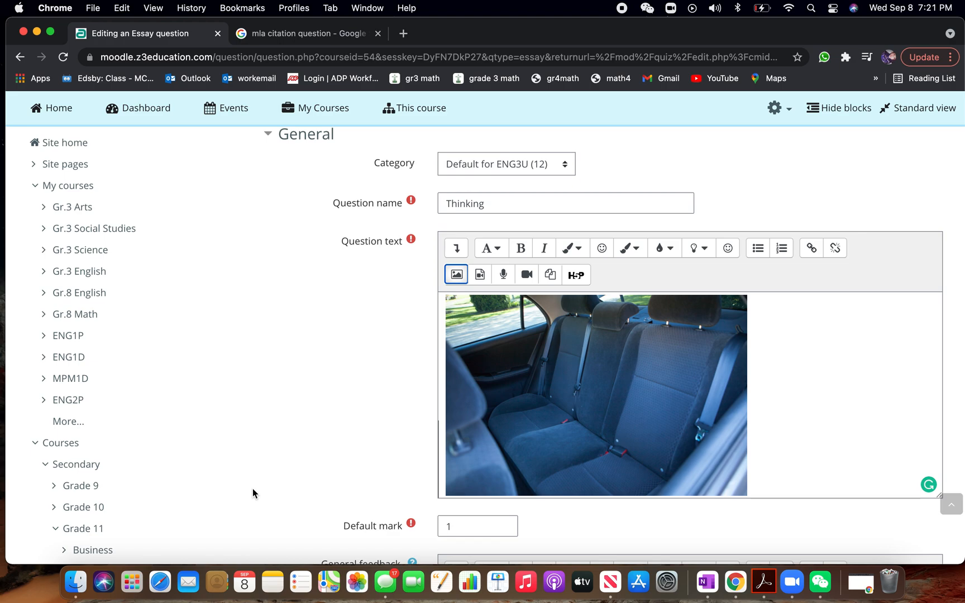
Set the essay question's default mark to 4
scroll(774, 372, "down", 1)
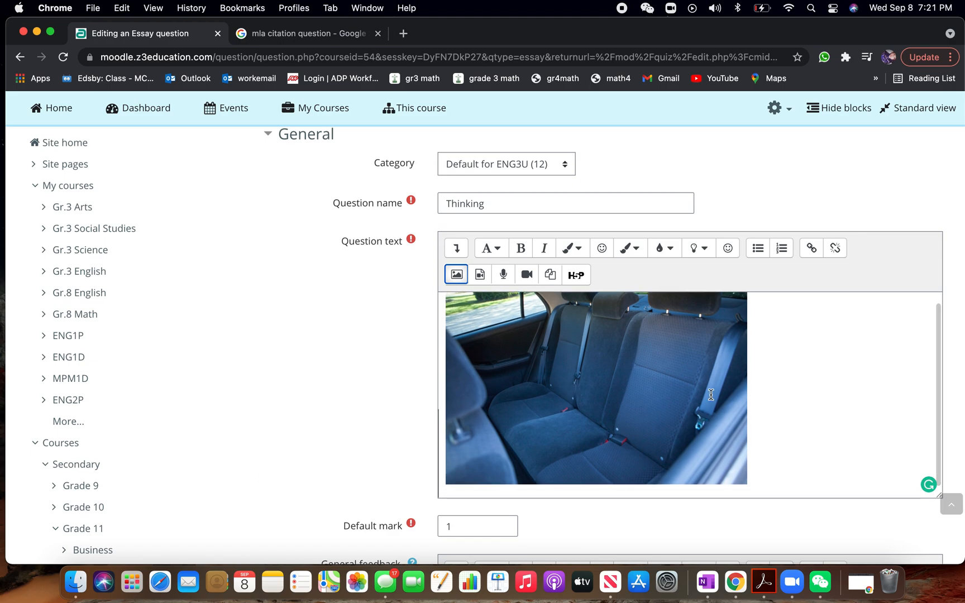
scroll(325, 416, "down", 5)
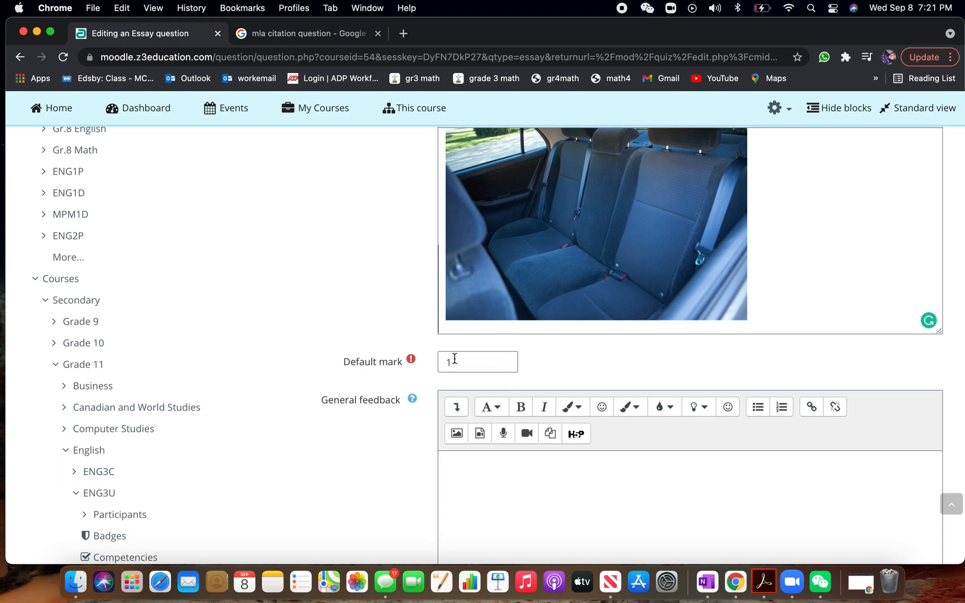
left_click_drag(454, 358, 433, 361)
type("4")
Enter ANSWER in the essay question's information for graders and start a new line below it
scroll(422, 427, "down", 15)
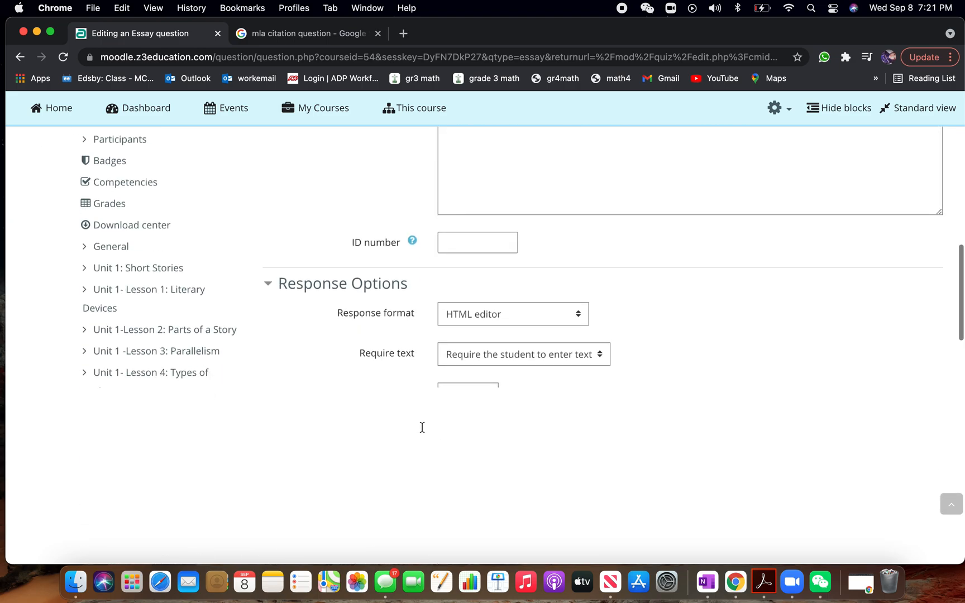
scroll(422, 427, "down", 4)
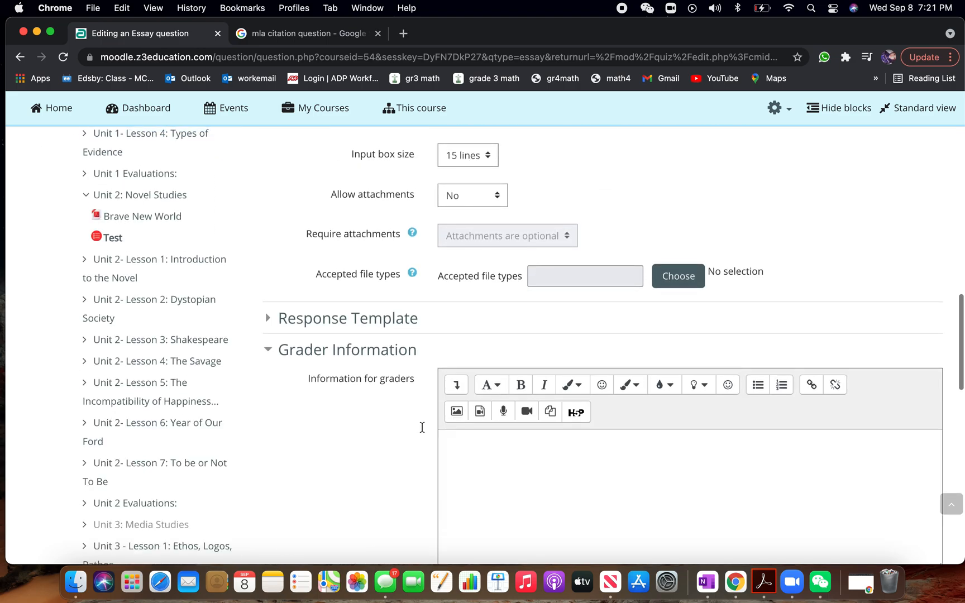
scroll(423, 427, "down", 1)
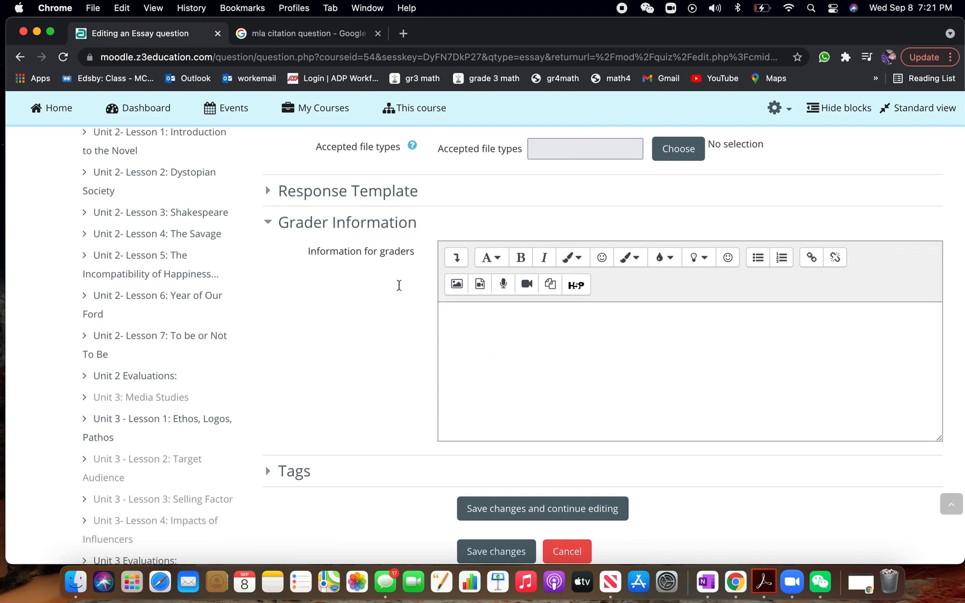
left_click(530, 361)
type("ANSWER")
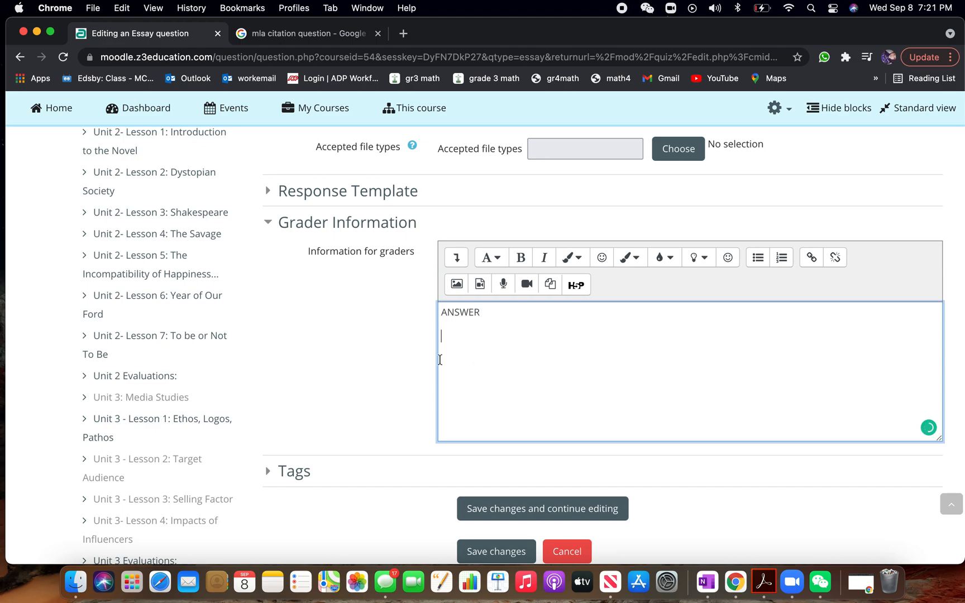
Go back to the image search results and copy the previewed MLA quotes image
left_click(263, 33)
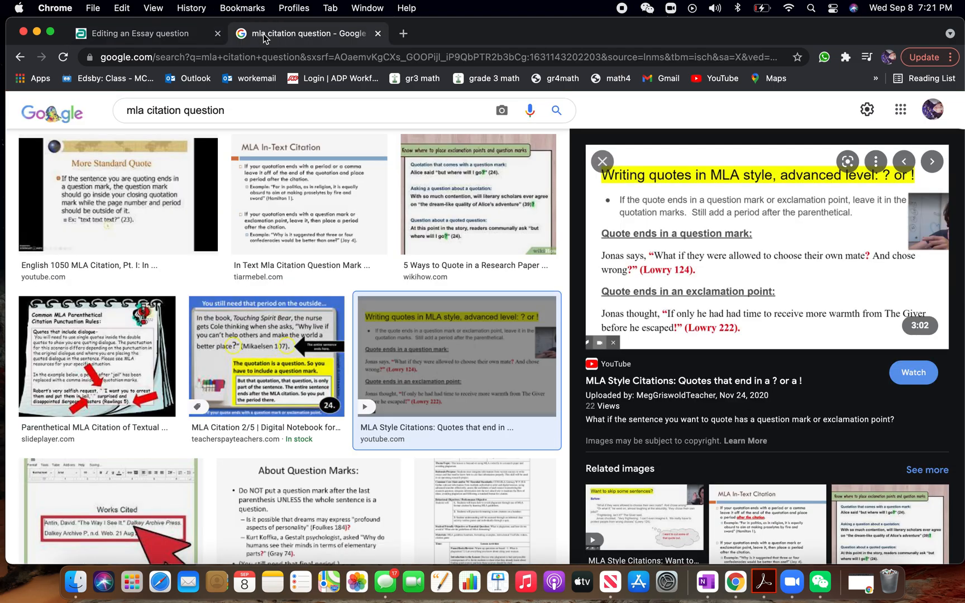
right_click(648, 240)
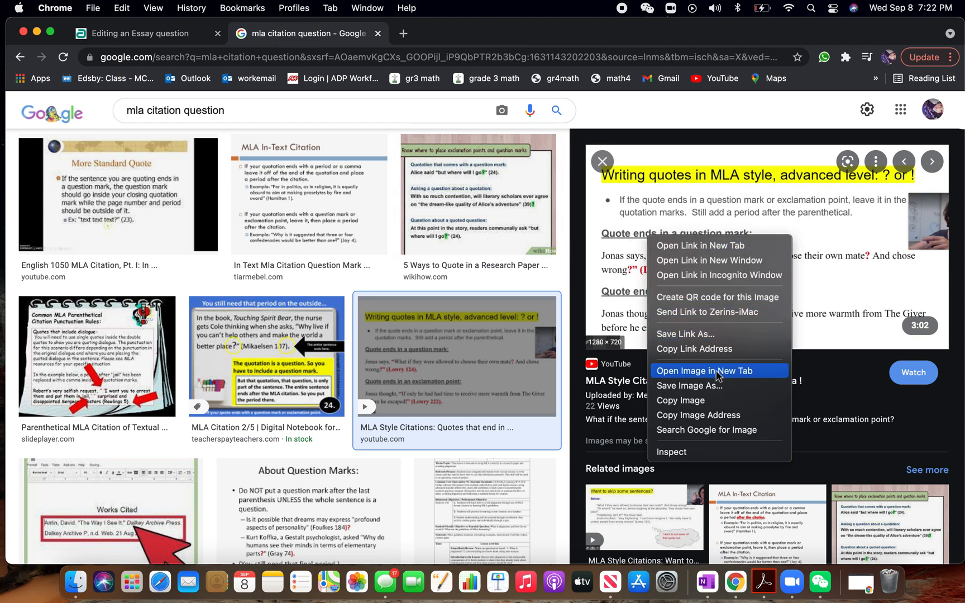
left_click(708, 403)
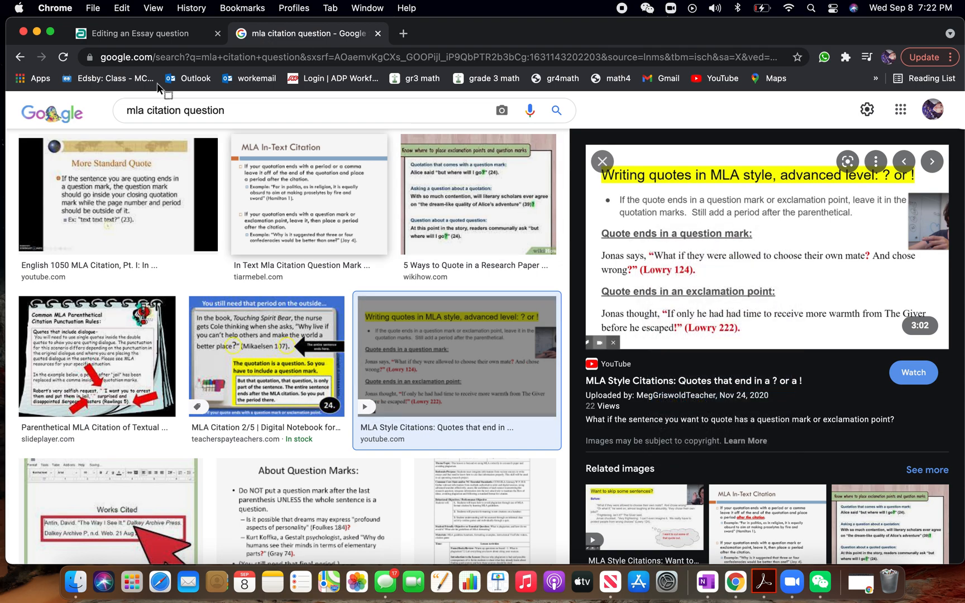
Return to the essay question, paste the copied image below ANSWER in the information for graders, and select it
left_click(142, 37)
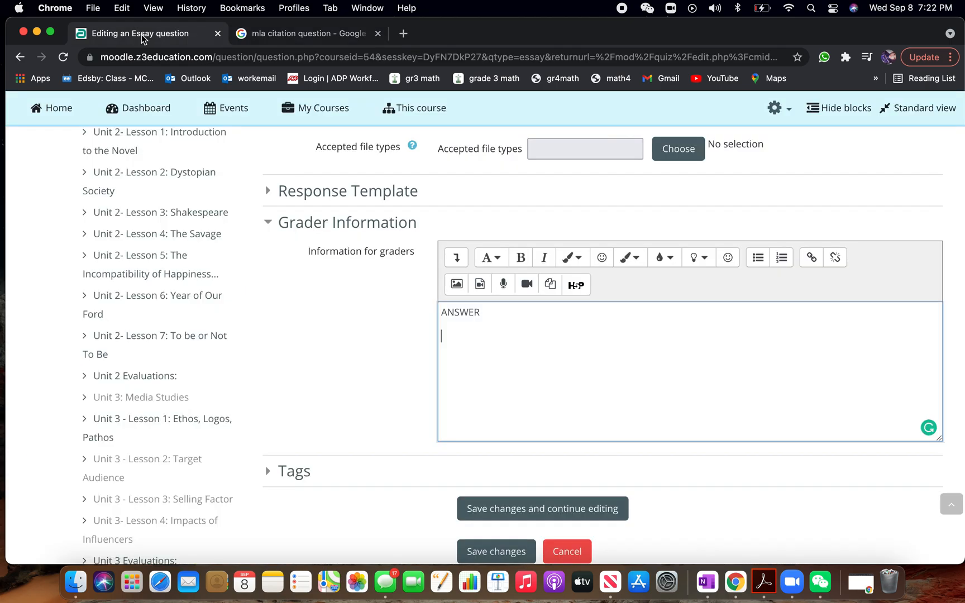
left_click(541, 387)
key("super+v")
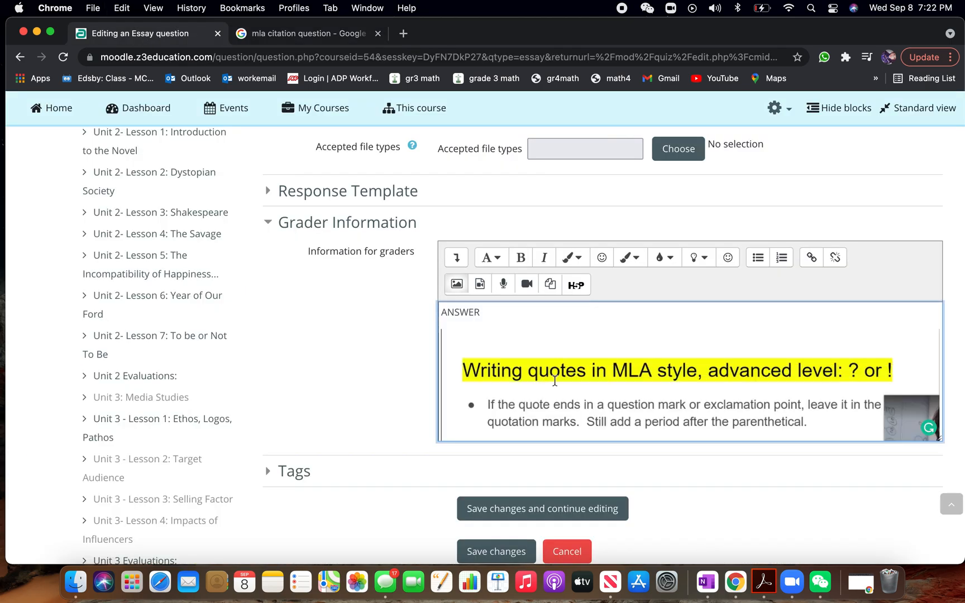
left_click(556, 385)
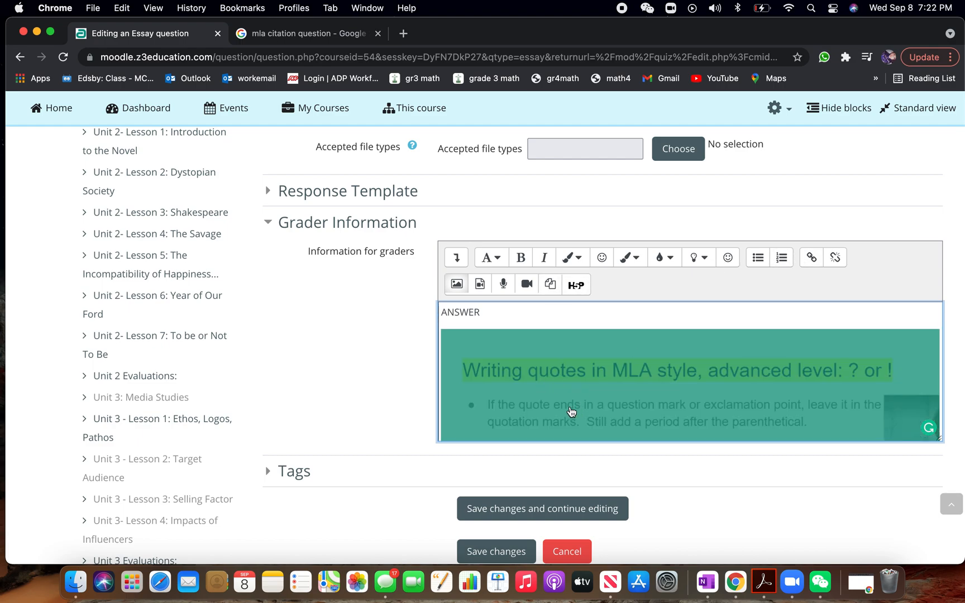
Resize the selected image in the information for graders to a width of 455 with automatic sizing
left_click(456, 286)
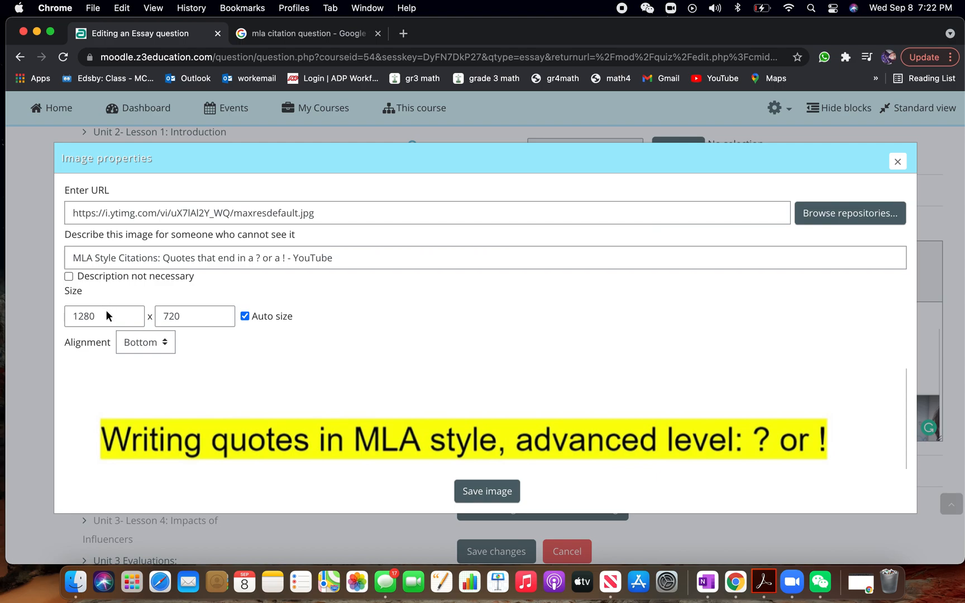
left_click_drag(94, 316, 43, 316)
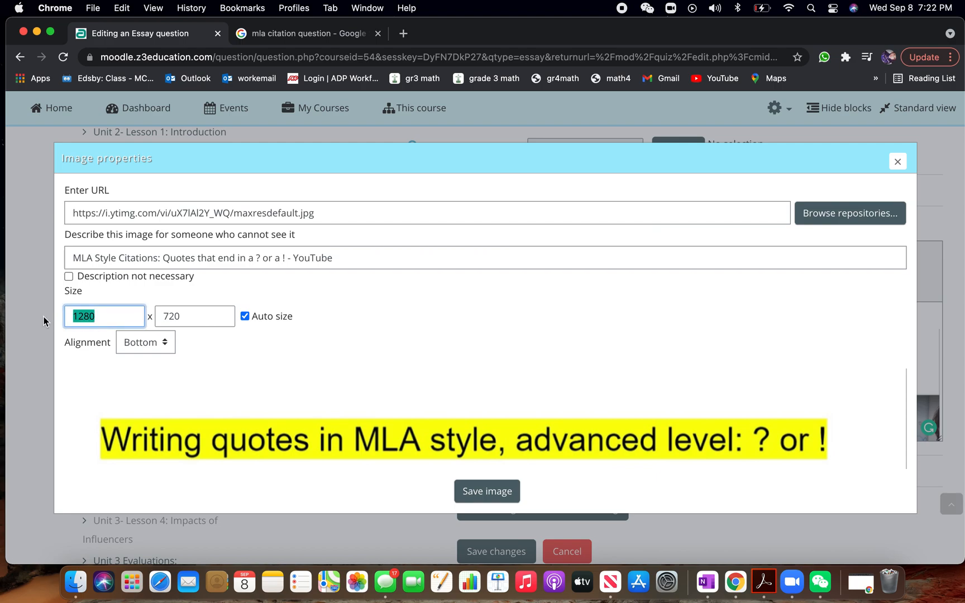
type("455")
left_click(472, 491)
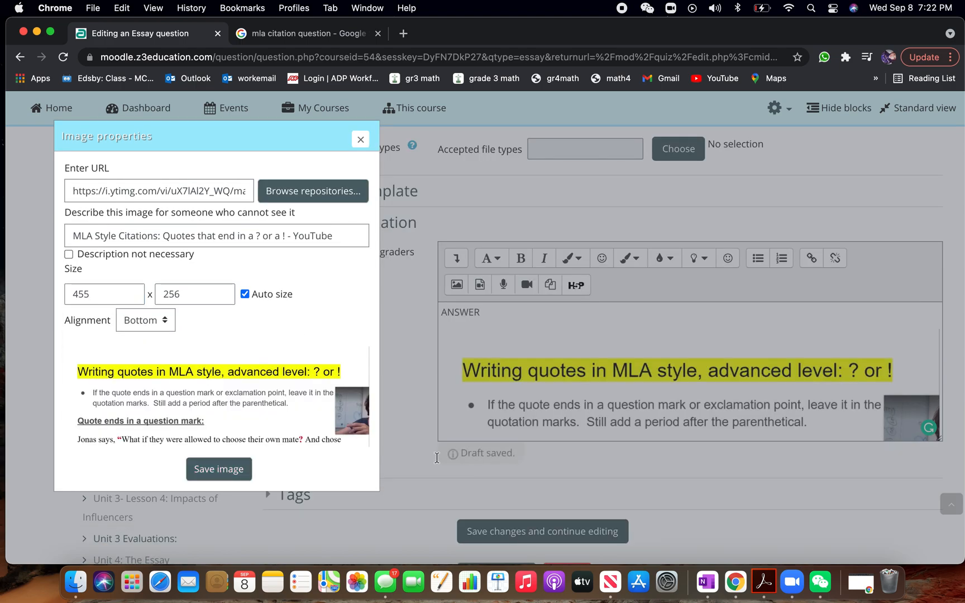
left_click(219, 470)
Save the essay question and return to the quiz's question list
scroll(540, 433, "down", 3)
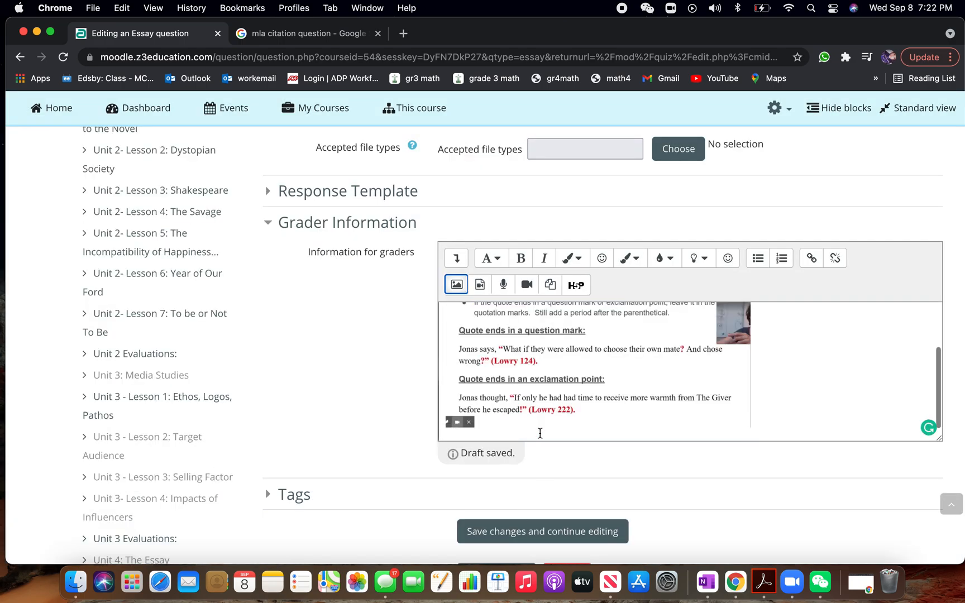
scroll(417, 430, "down", 5)
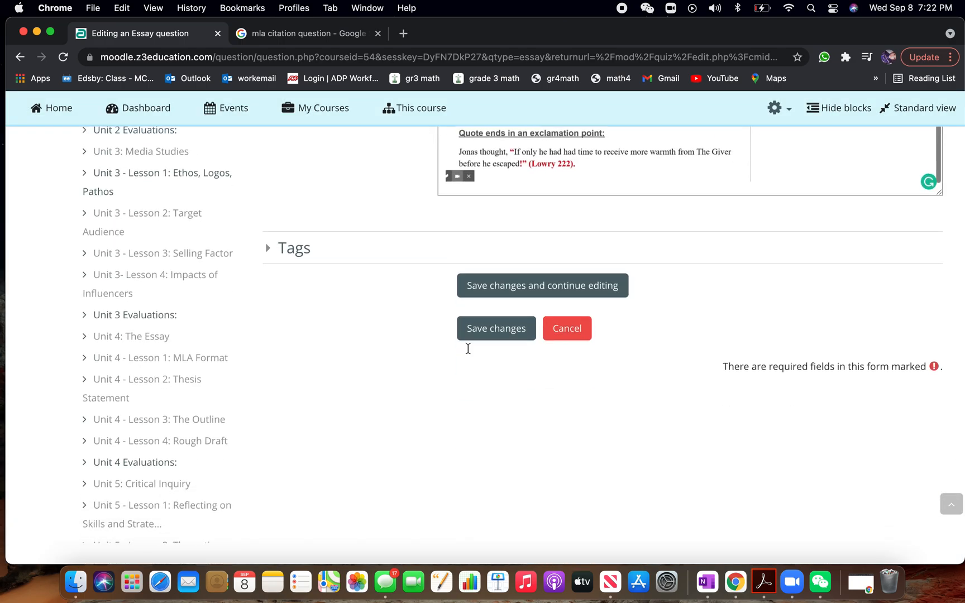
left_click(490, 317)
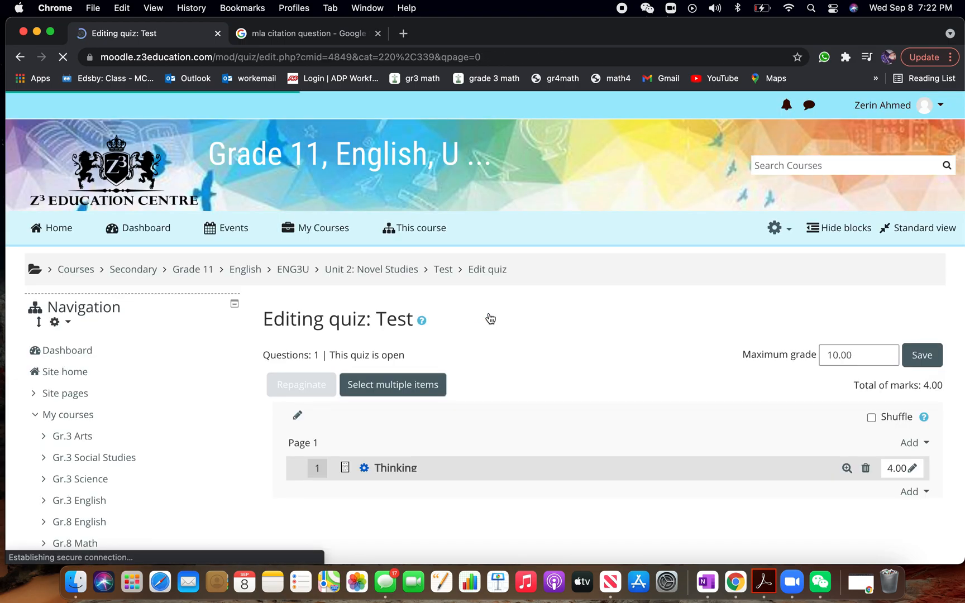
Add a new Multiple choice question to the quiz below the Thinking question
left_click(915, 493)
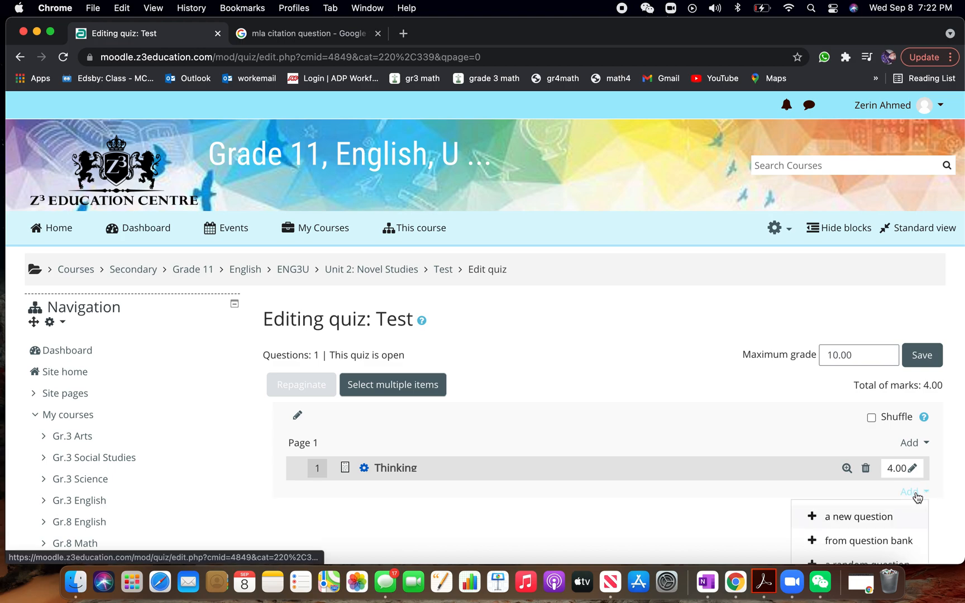
left_click(831, 520)
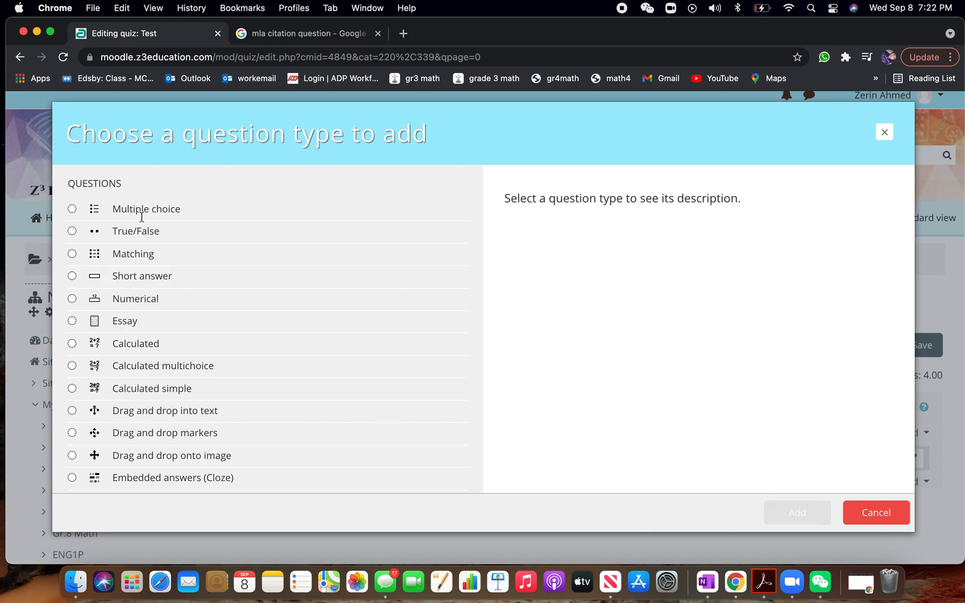
left_click(145, 211)
left_click(793, 514)
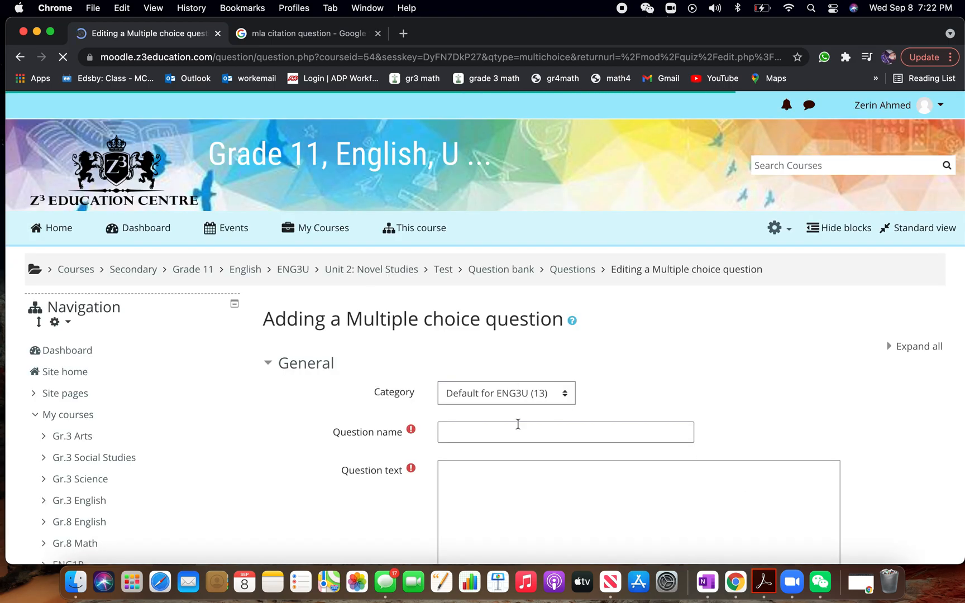
Name the multiple choice question App and enter "Write your name" as its question text
left_click(518, 424)
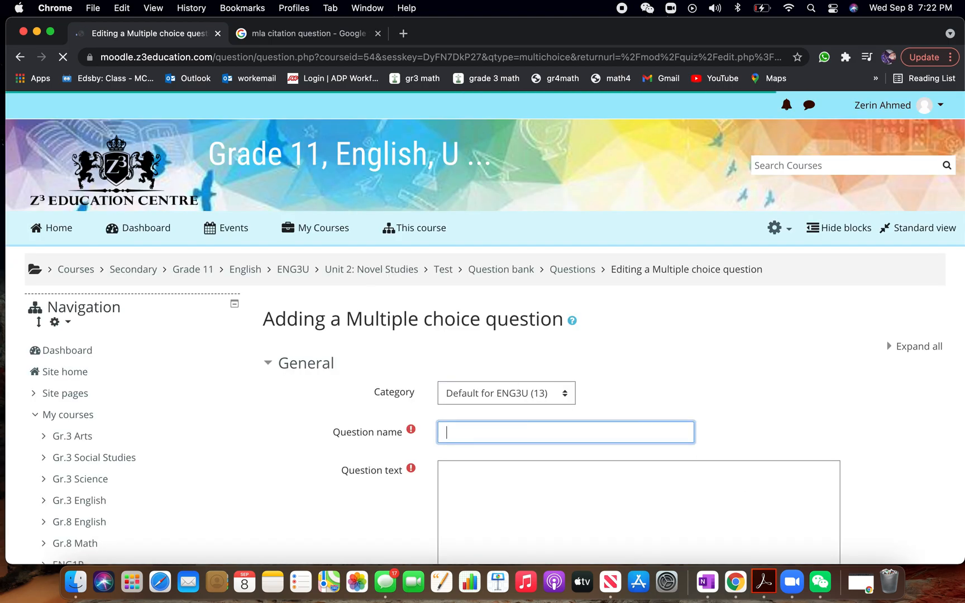
scroll(488, 362, "down", 3)
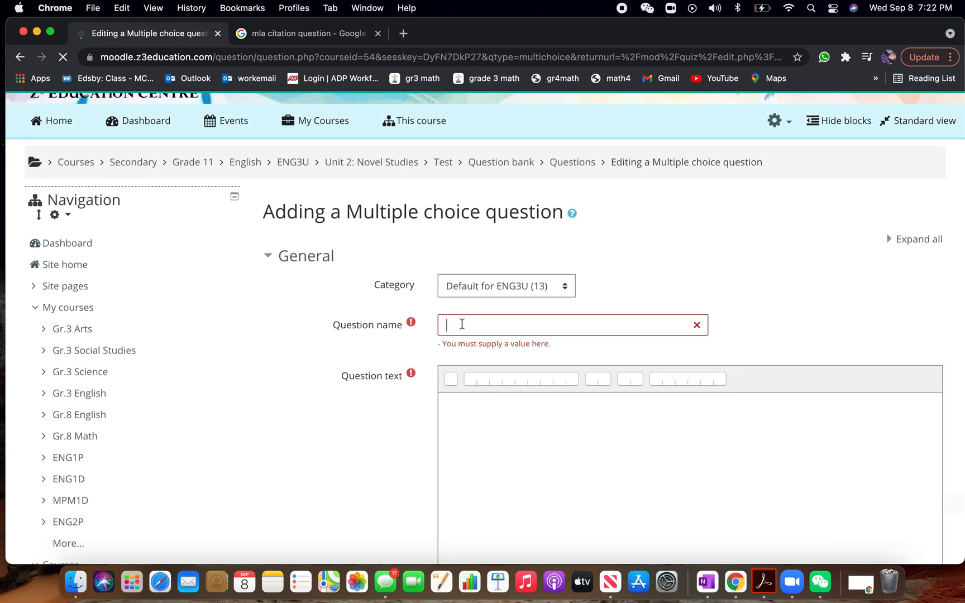
type("App")
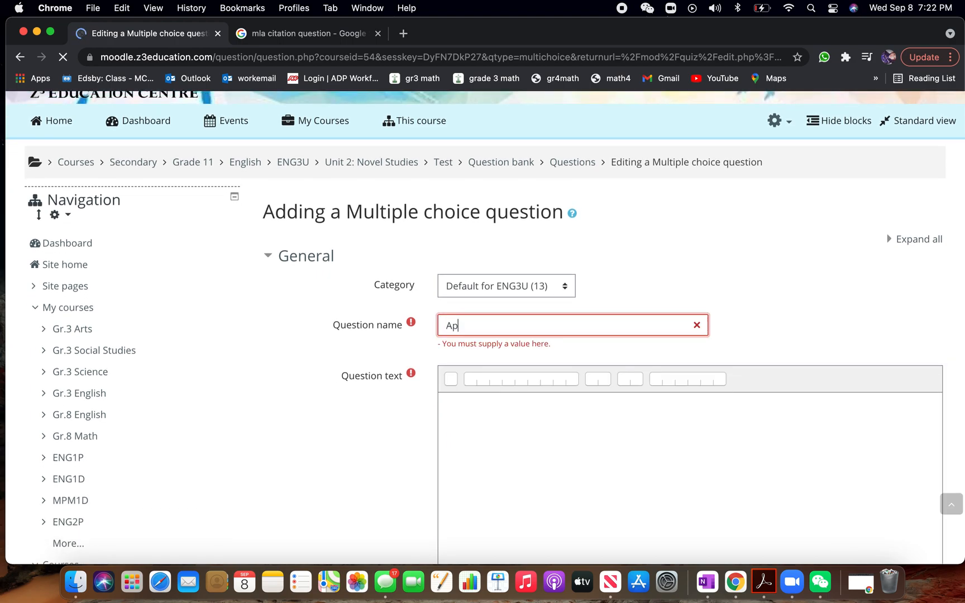
left_click(495, 449)
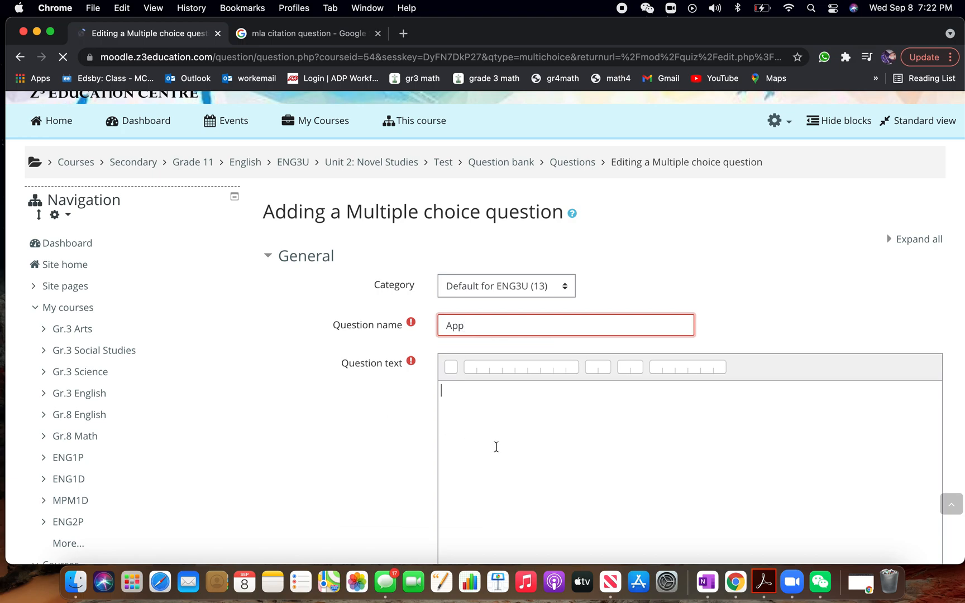
type("Write your name")
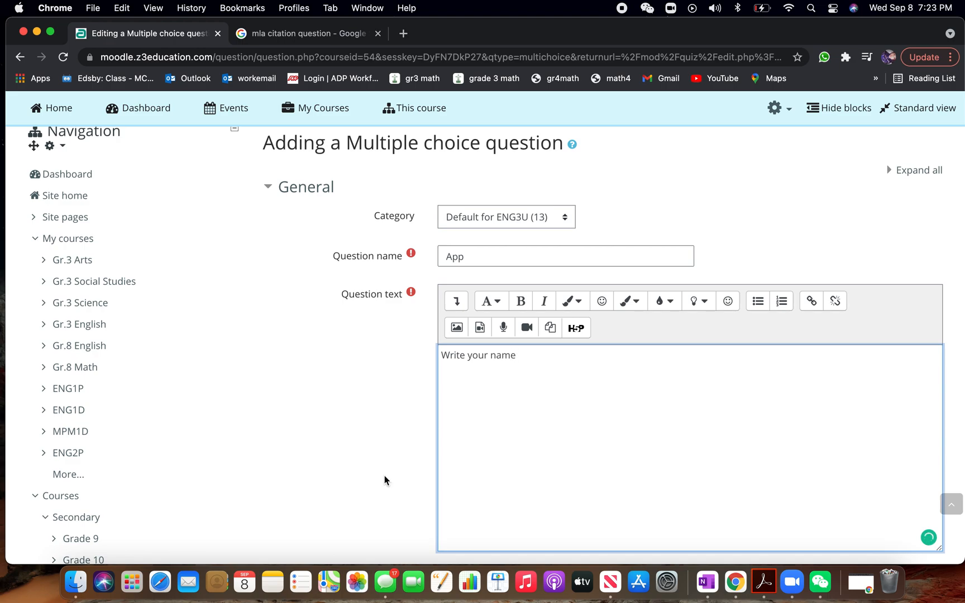
Set the multiple choice question's default mark to 15
scroll(385, 480, "down", 5)
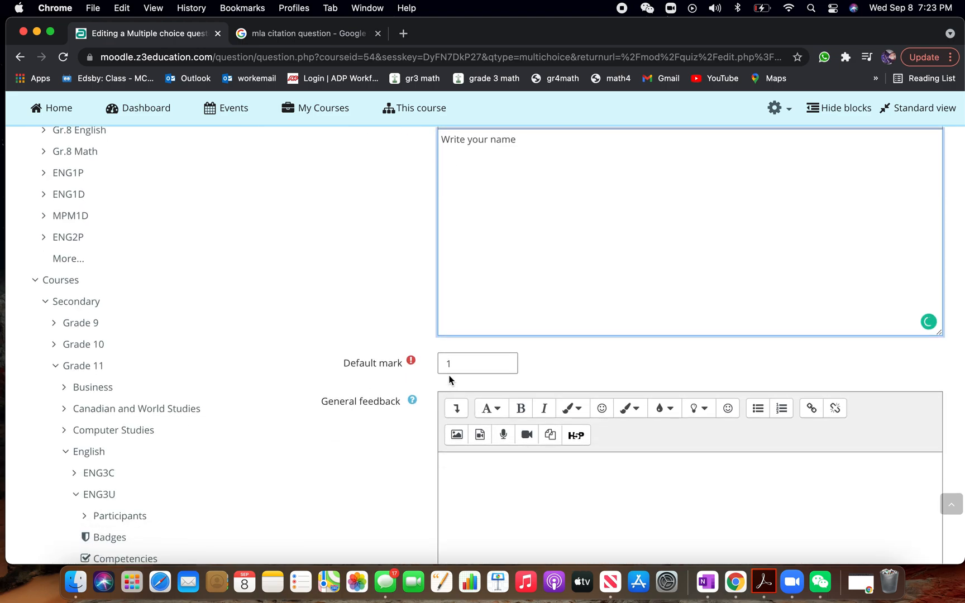
left_click(456, 363)
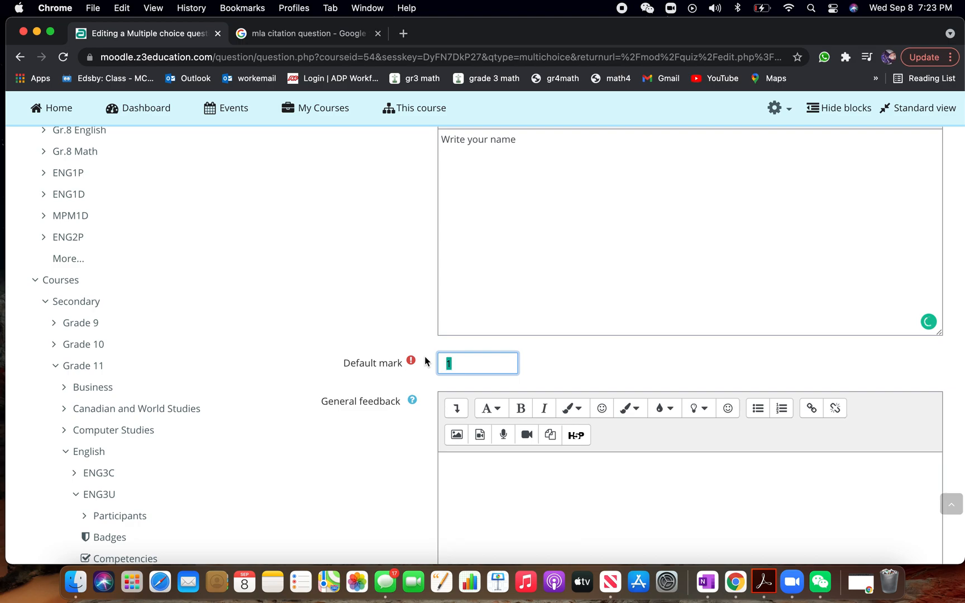
type("15")
Enter abc as the answer text of choice 1
scroll(410, 370, "down", 8)
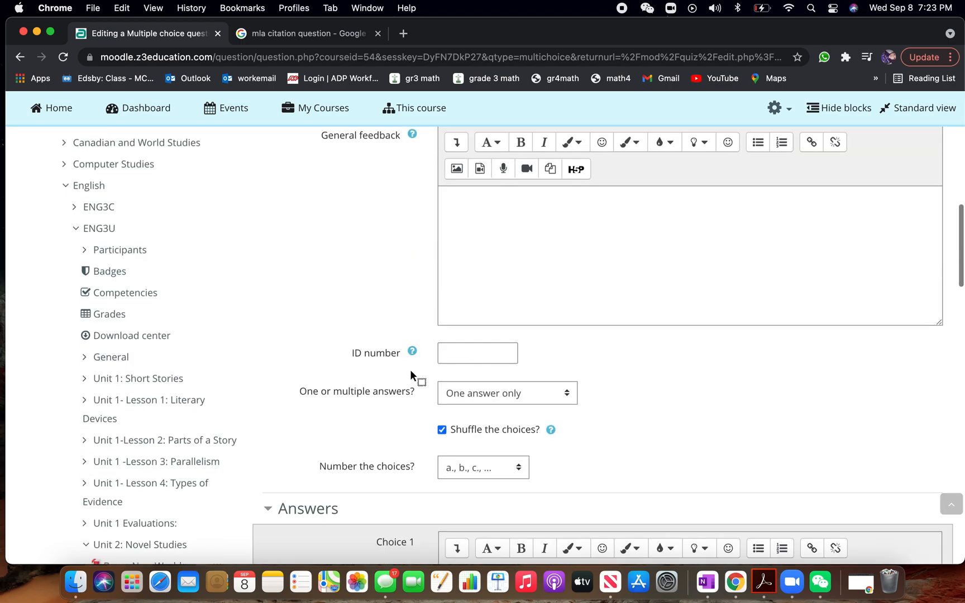
scroll(410, 370, "down", 4)
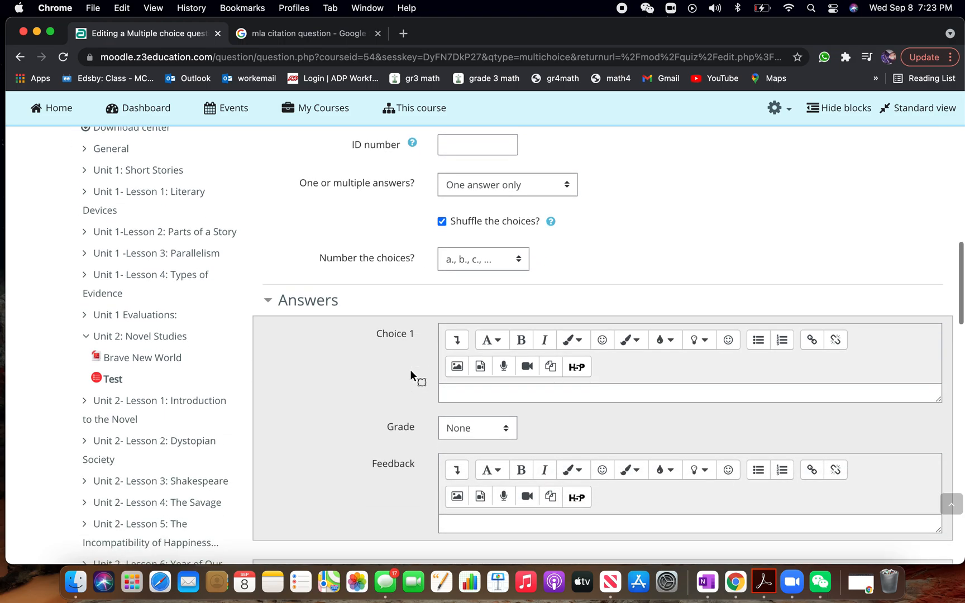
left_click(463, 362)
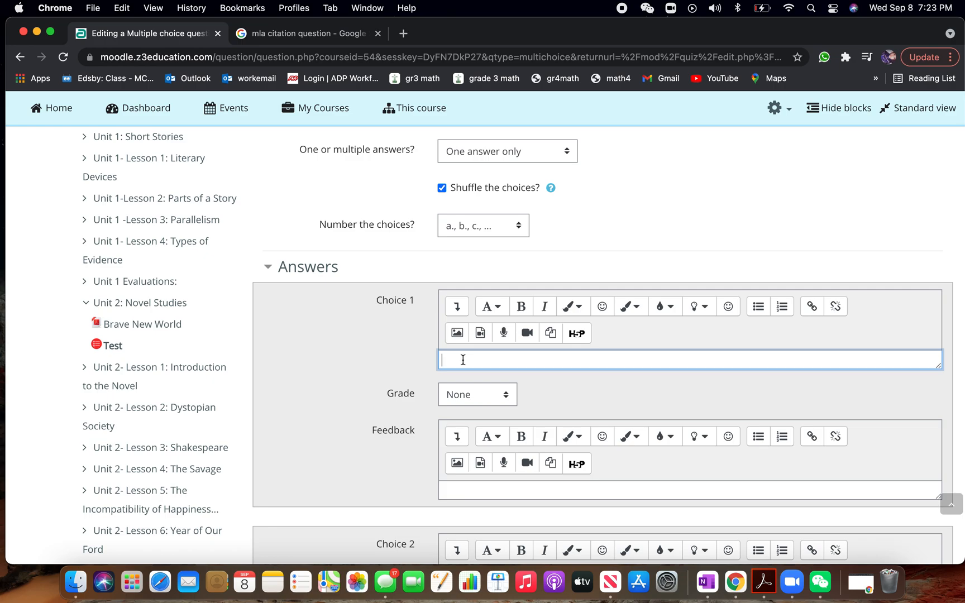
type("abc")
Enter zxc as choice 2 and make it the correct answer with a grade of 100%
scroll(397, 384, "down", 2)
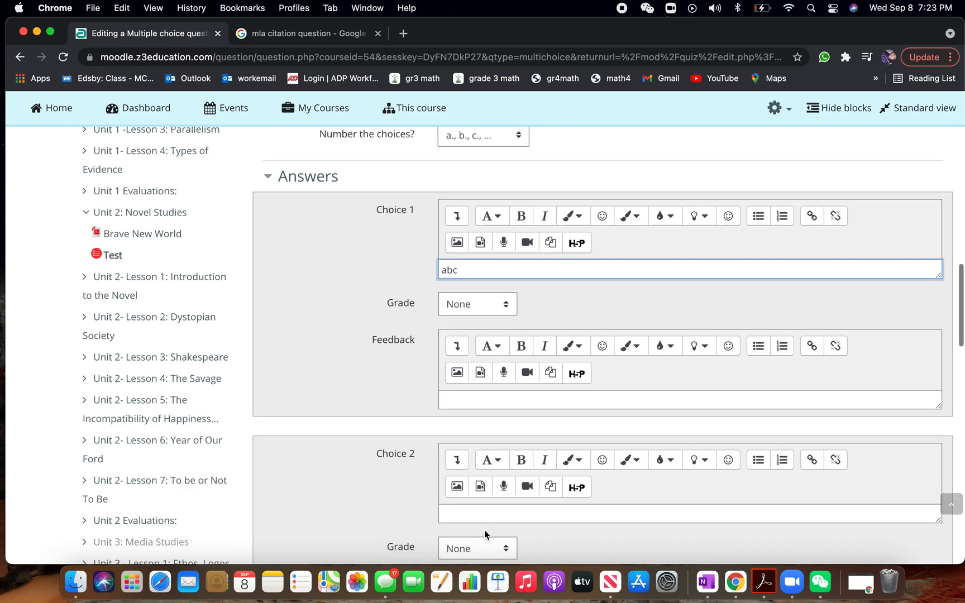
left_click(476, 513)
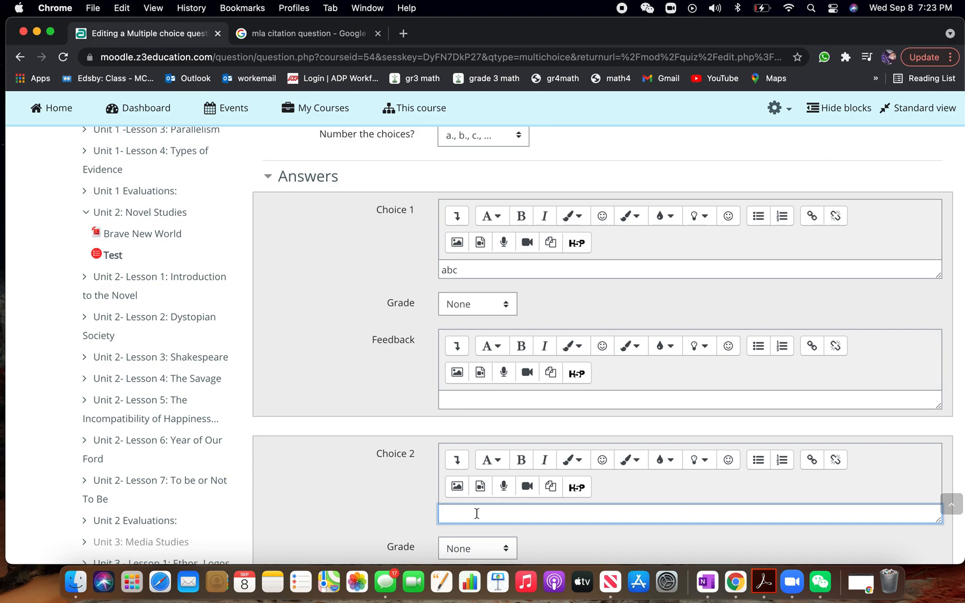
type("zxc")
scroll(318, 506, "down", 5)
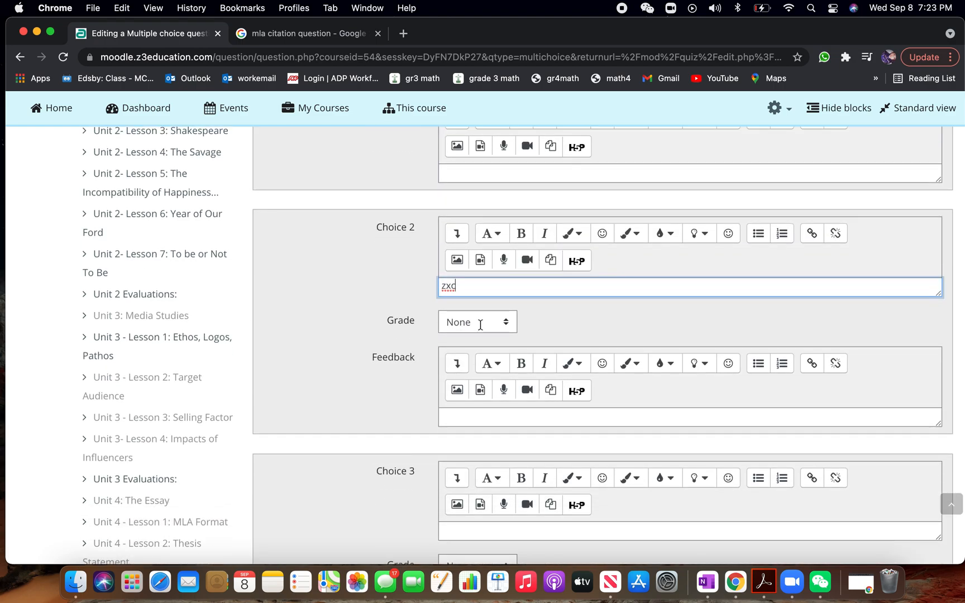
left_click(481, 327)
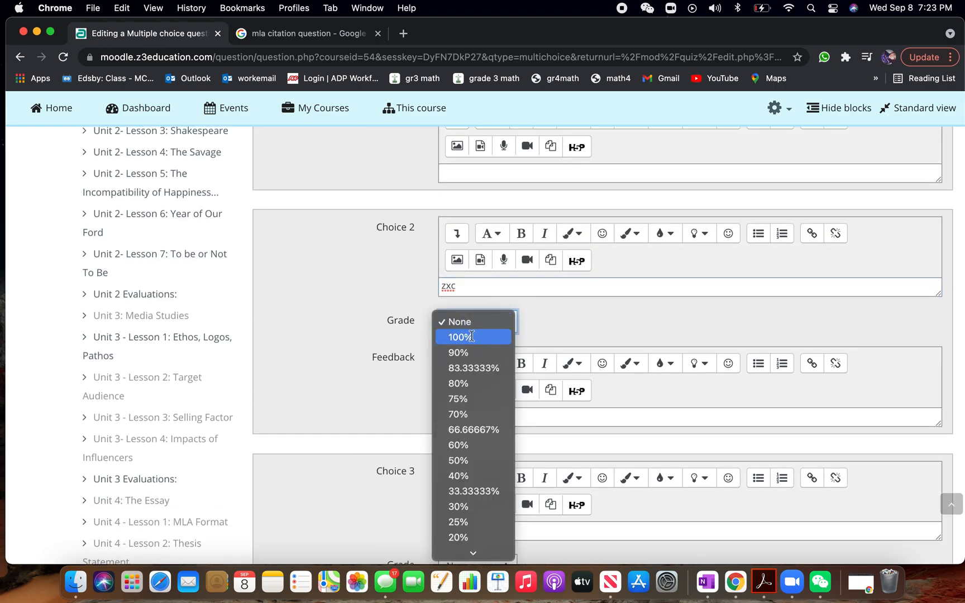
left_click(472, 336)
Enter wee as the answer text of choice 3 and tyu as that of choice 4
scroll(369, 390, "down", 3)
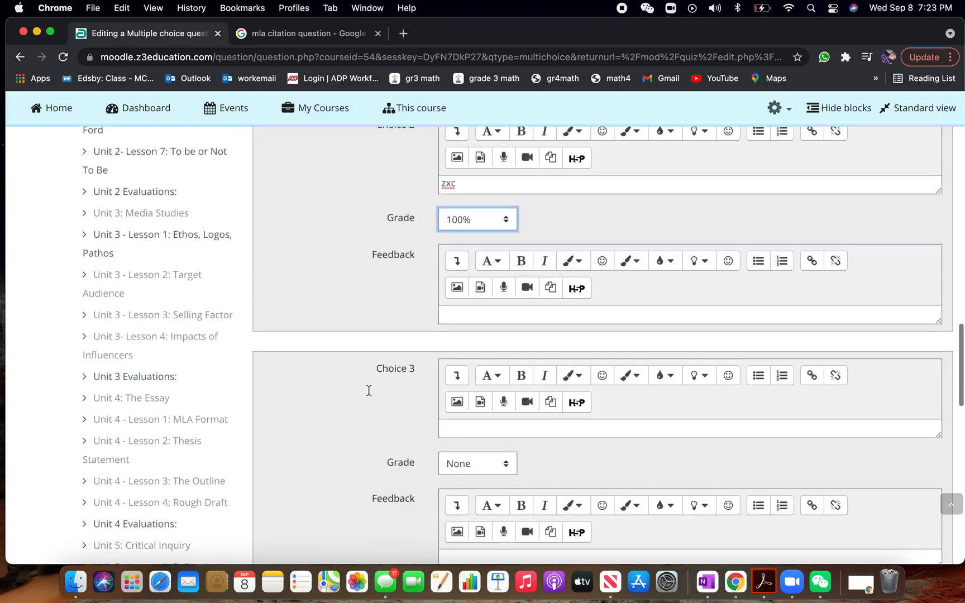
scroll(369, 391, "down", 2)
left_click(462, 366)
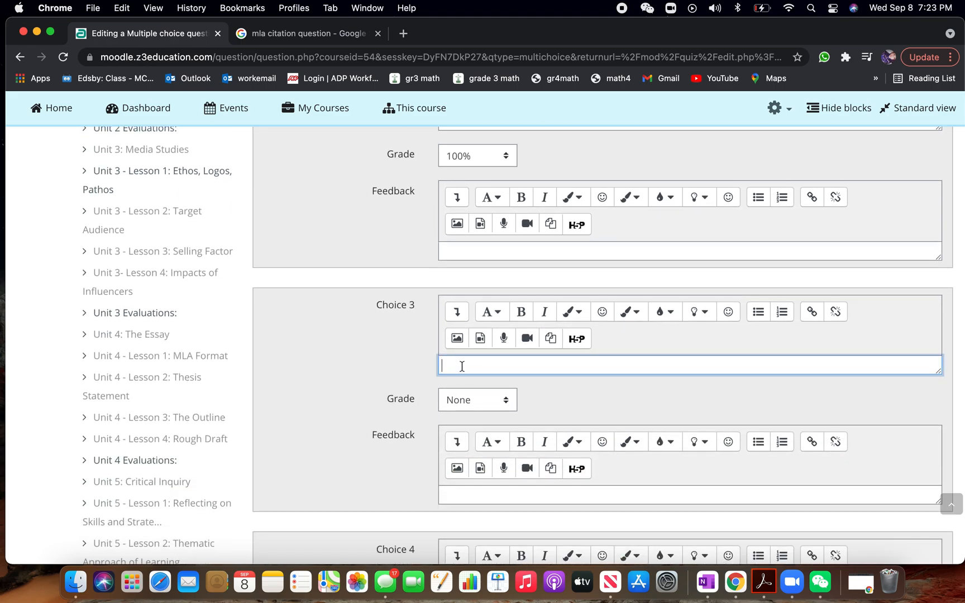
type("wee")
scroll(352, 423, "down", 4)
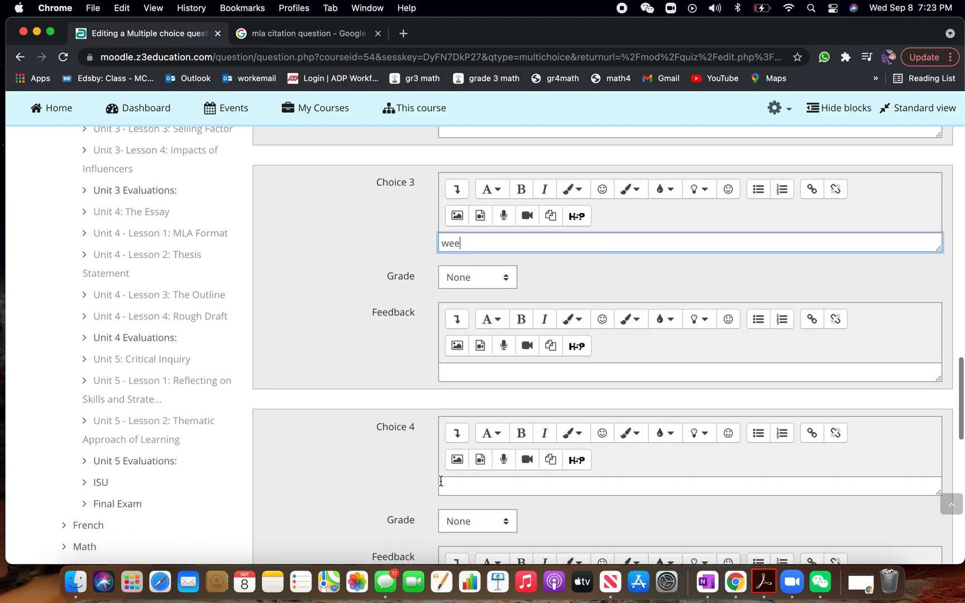
left_click(454, 484)
type("tyu")
Enter cvb as the answer text of choice 5
scroll(454, 484, "down", 1)
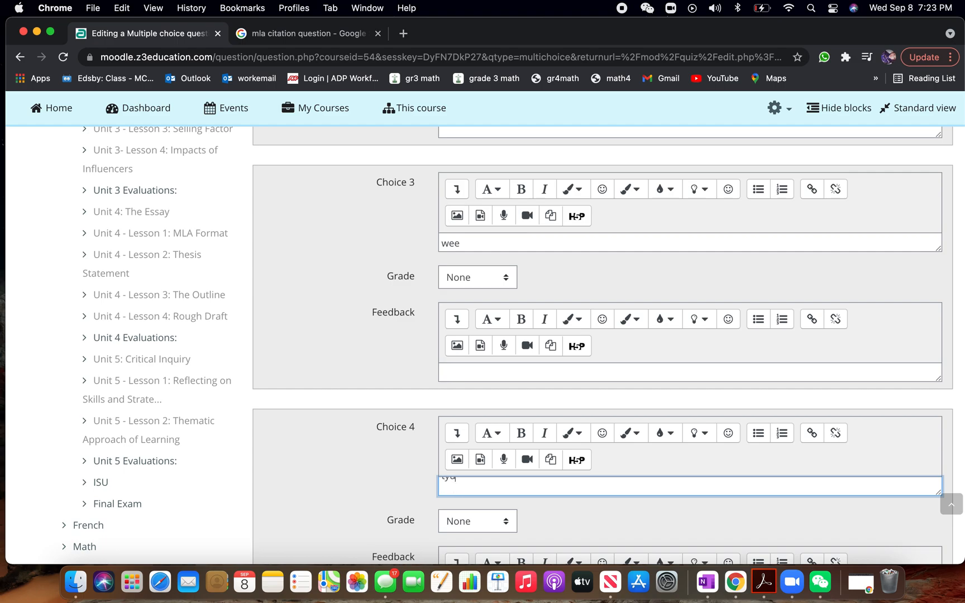
scroll(349, 463, "down", 5)
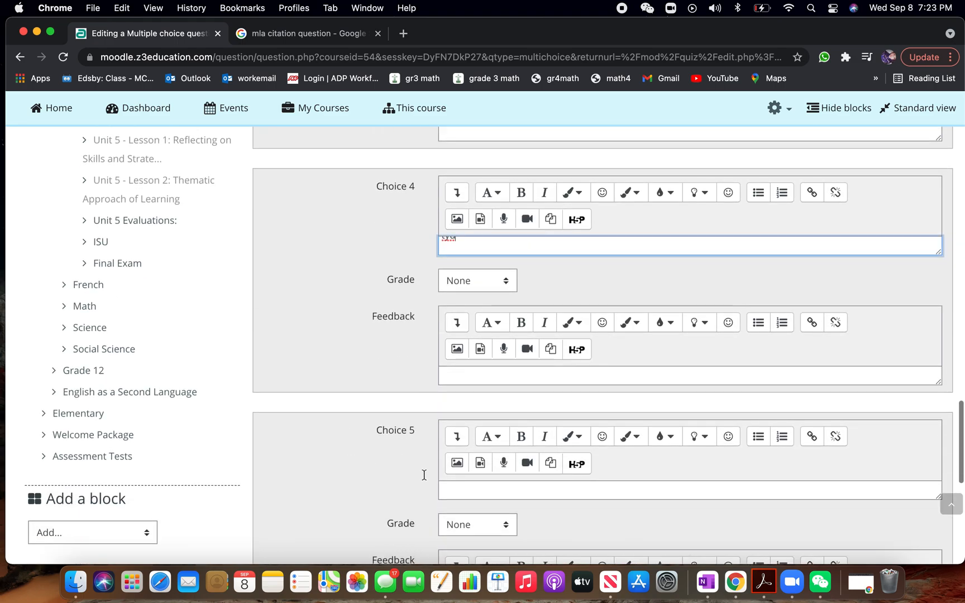
left_click(455, 492)
type("cvb")
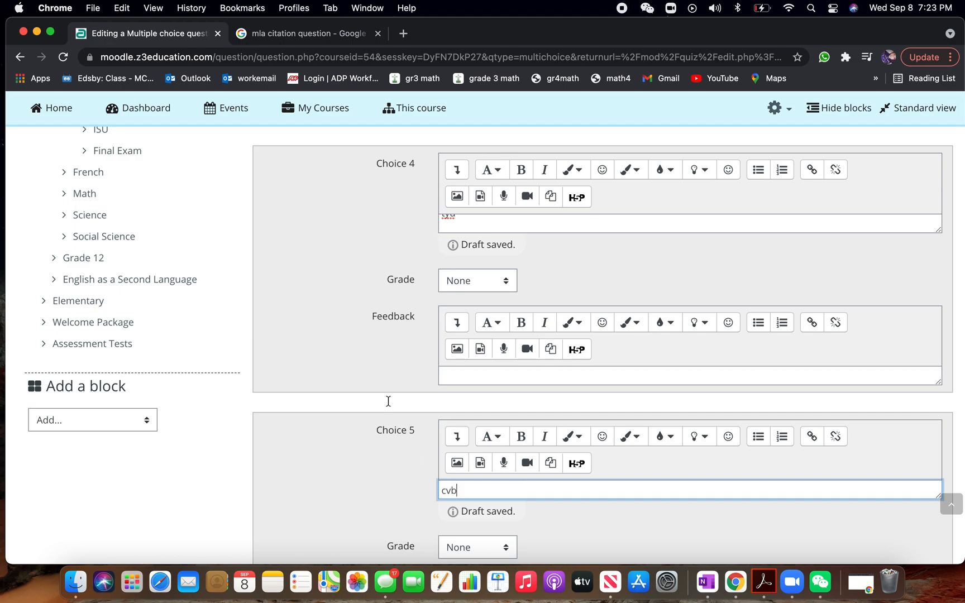
Save the multiple choice question and return to the quiz's question list
scroll(388, 402, "down", 7)
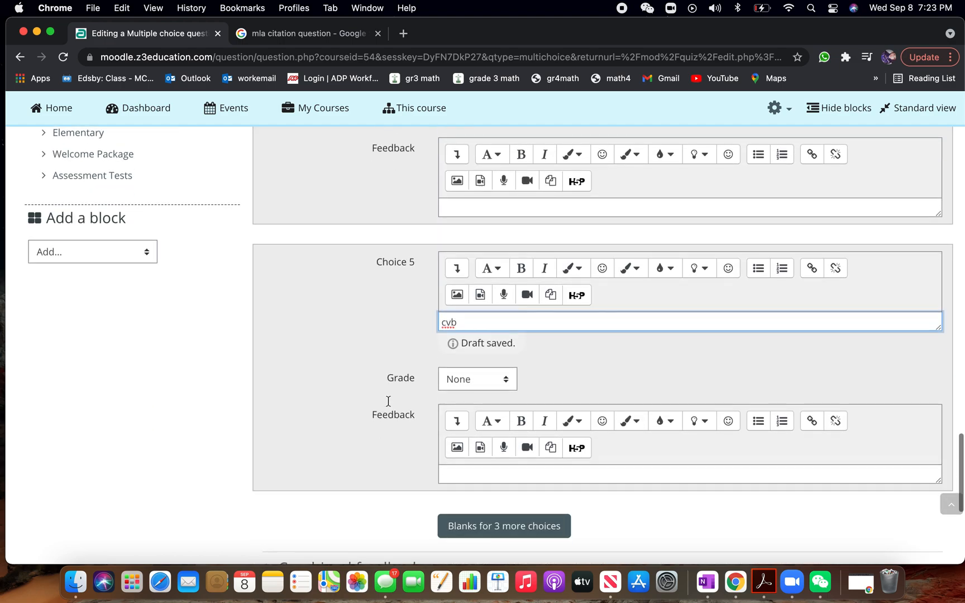
scroll(390, 406, "down", 2)
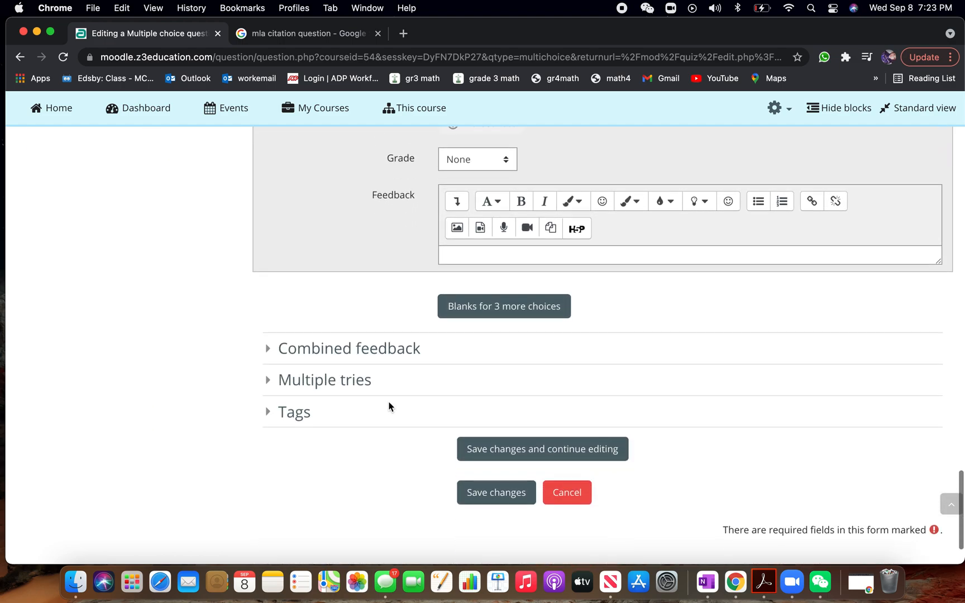
scroll(488, 491, "down", 1)
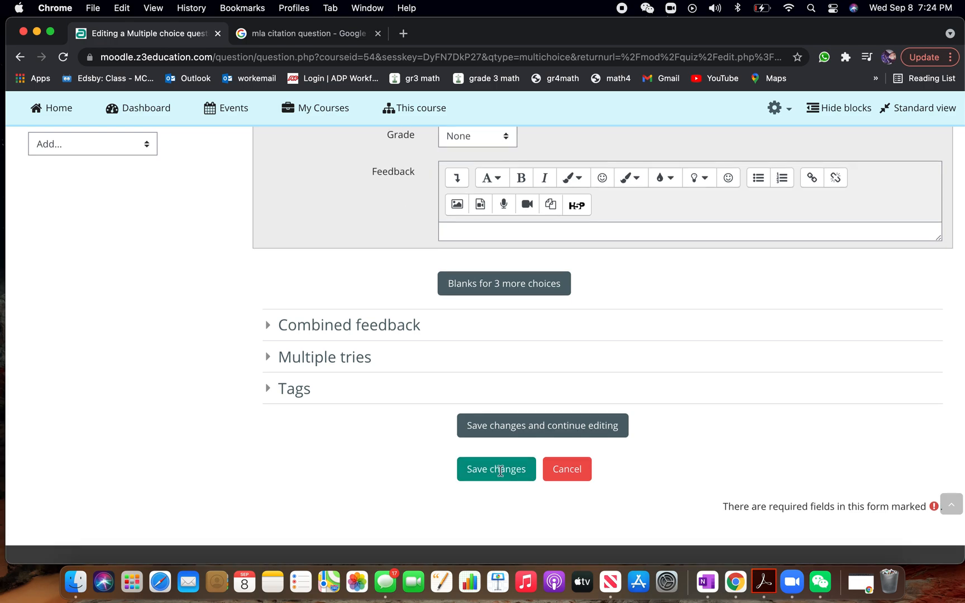
left_click(501, 470)
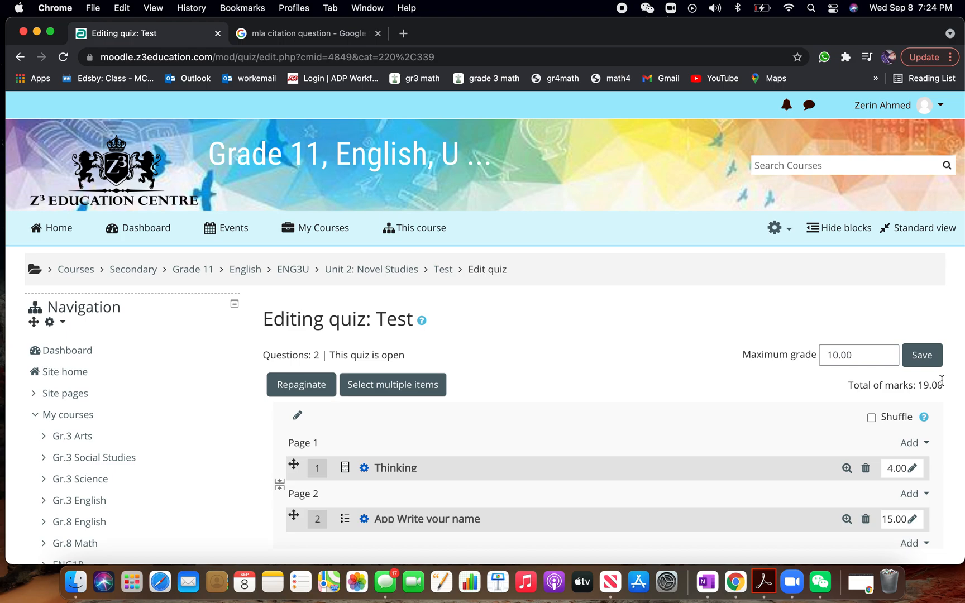
Set the quiz's maximum grade to 19, matching its total of marks, and save the grade
left_click_drag(945, 387, 912, 385)
left_click_drag(853, 355, 811, 355)
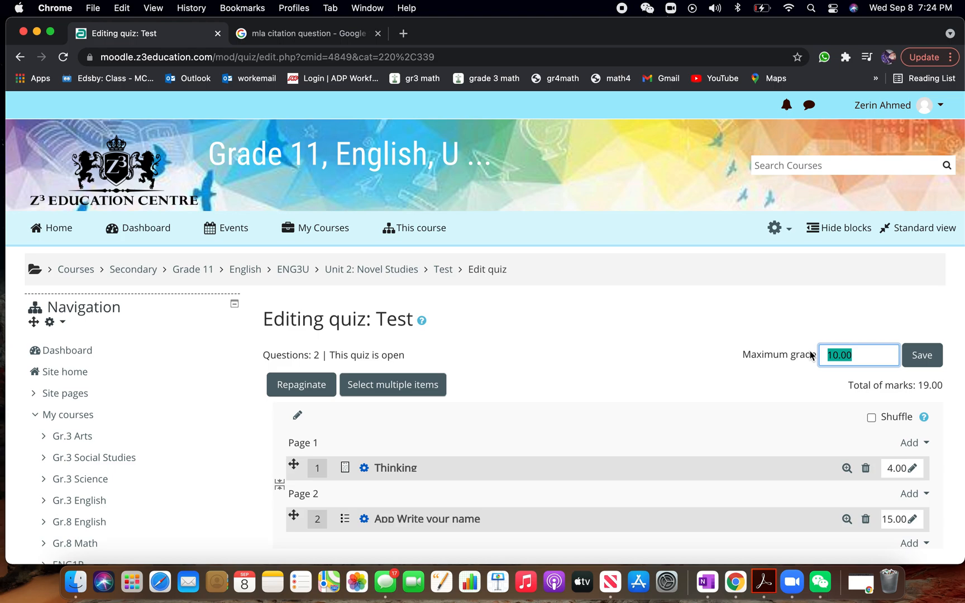
type("19")
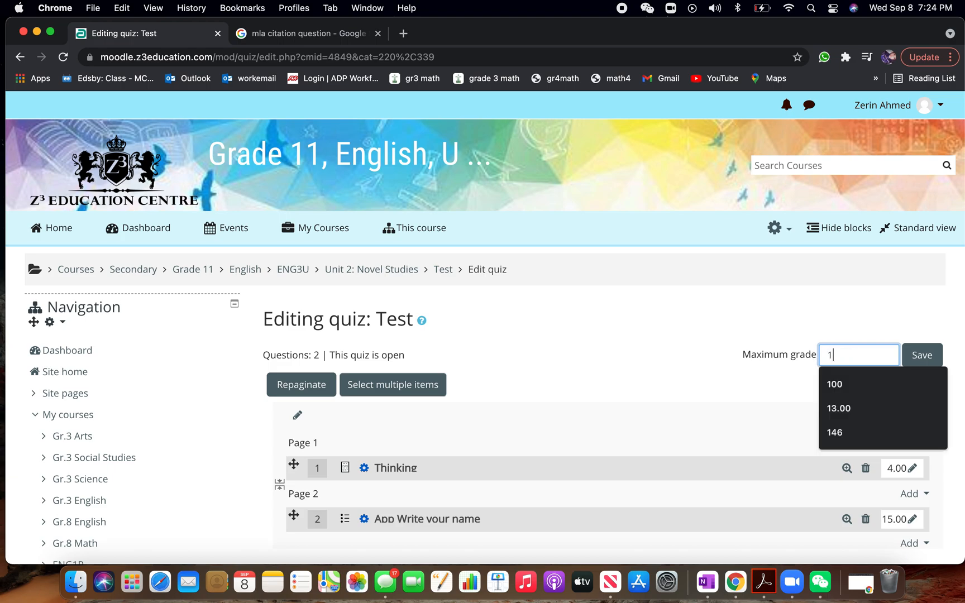
left_click(756, 299)
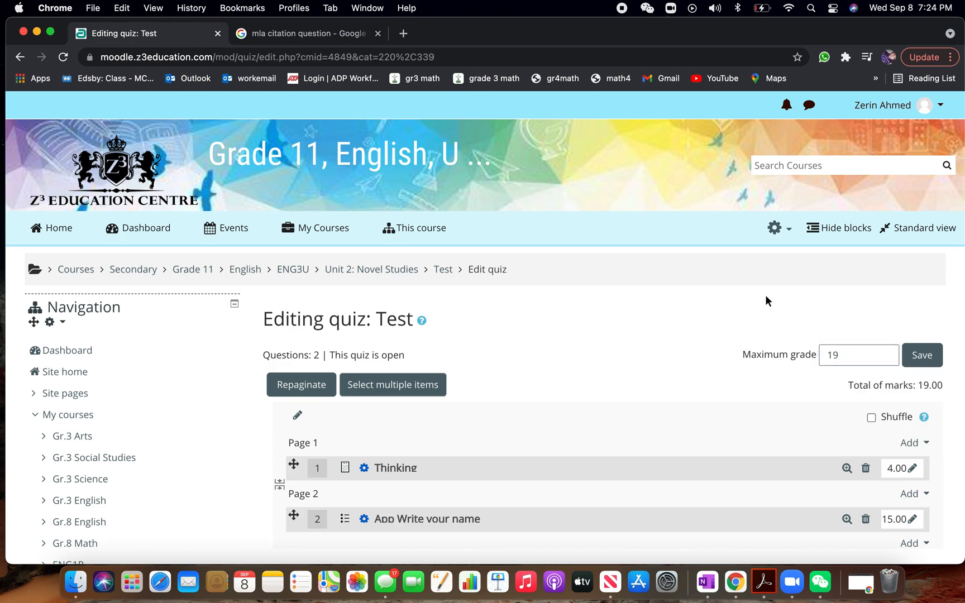
left_click_drag(944, 391, 918, 387)
left_click(918, 355)
Open the Test quiz's main page, start a preview attempt, view both question pages and return to the first one
scroll(437, 306, "down", 5)
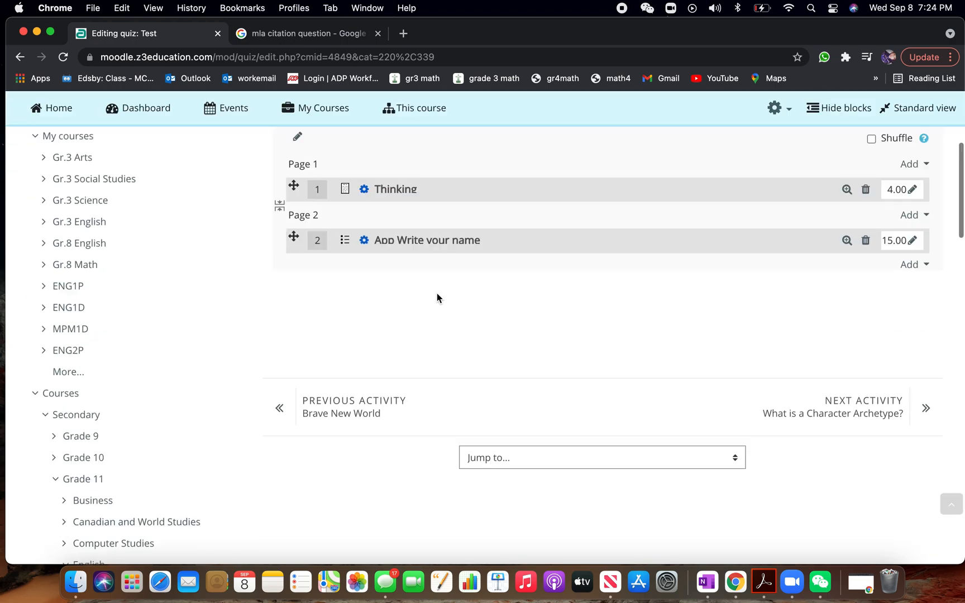
scroll(462, 321, "up", 5)
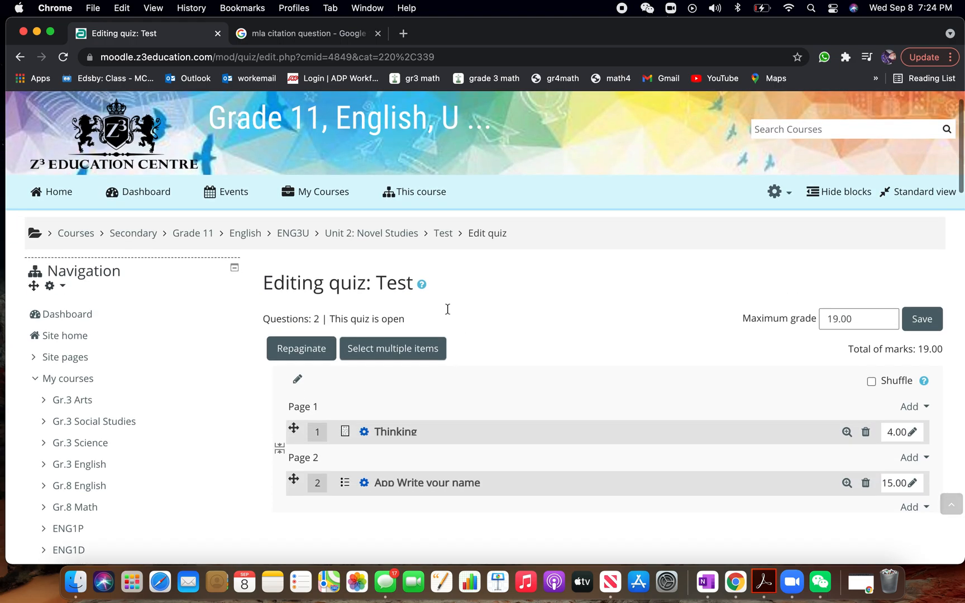
left_click(443, 233)
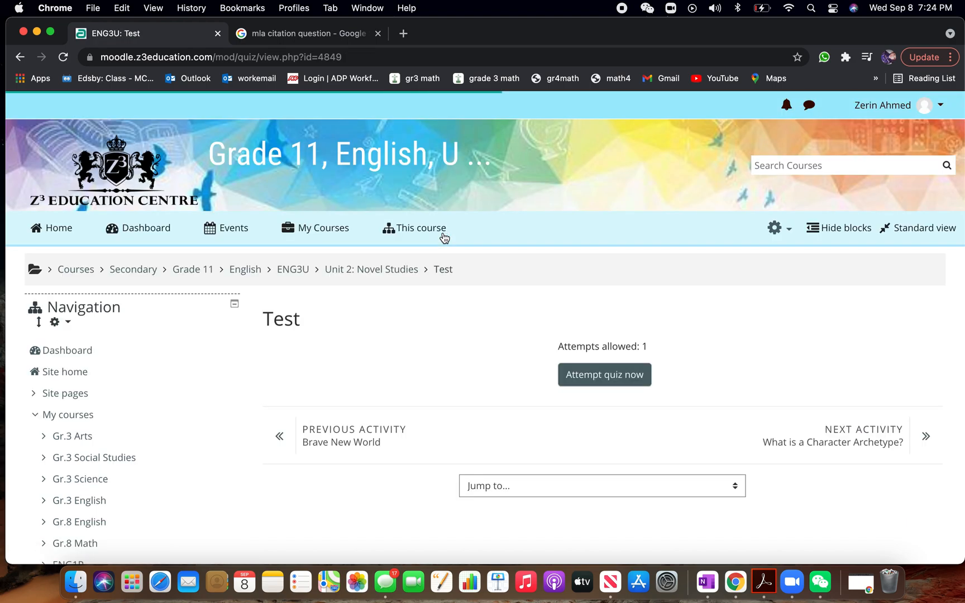
left_click(615, 376)
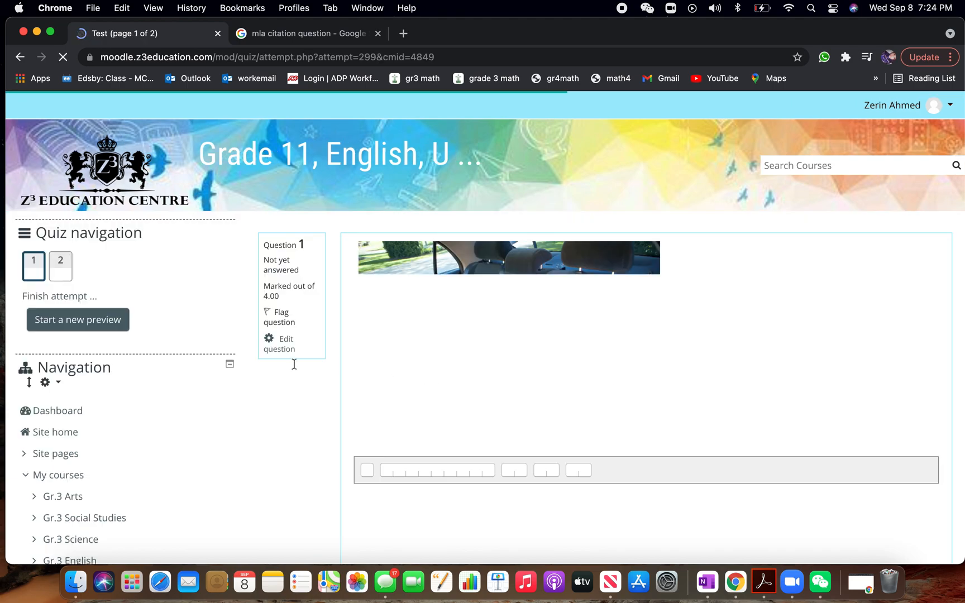
scroll(319, 380, "down", 1)
scroll(319, 380, "down", 10)
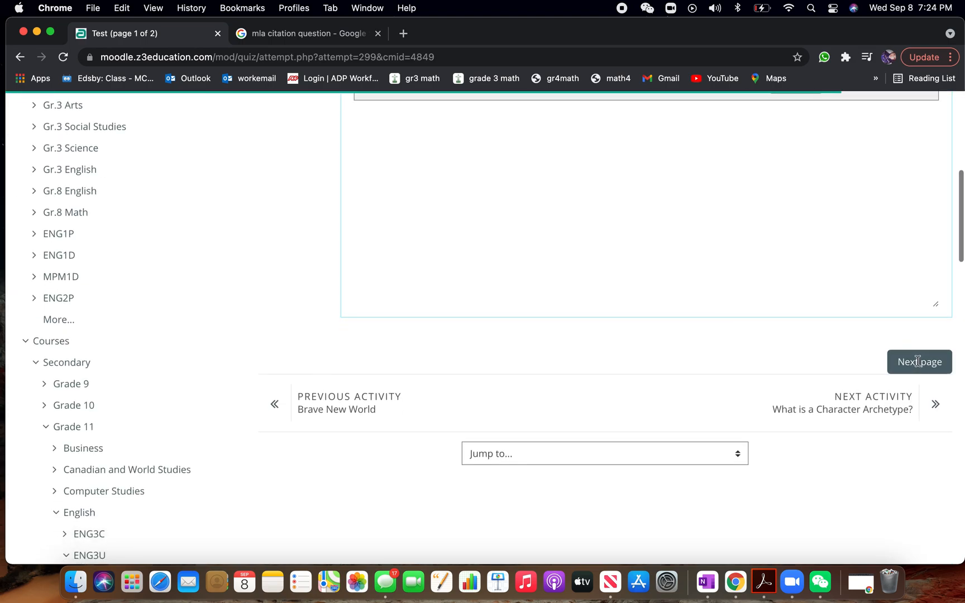
left_click(918, 361)
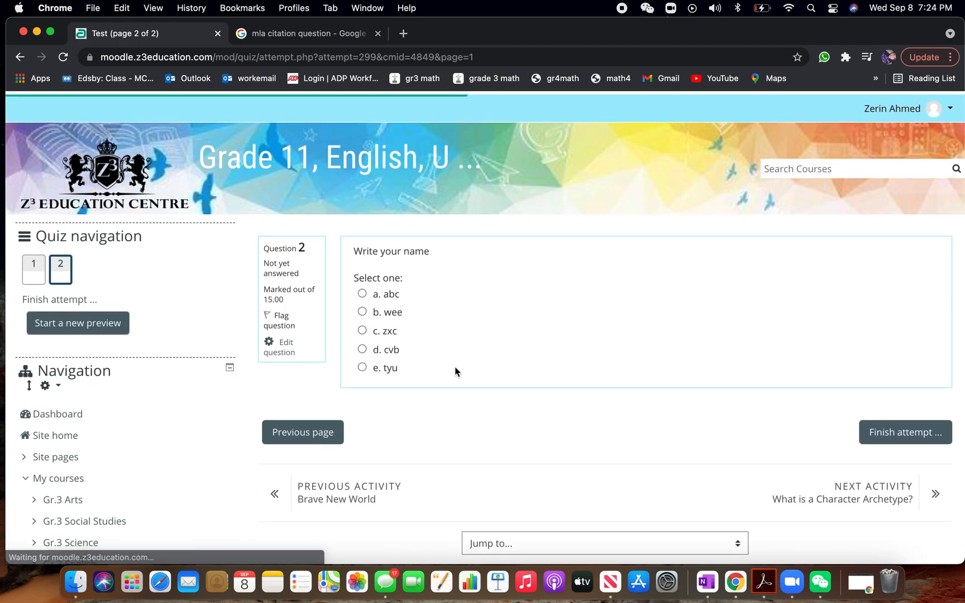
left_click(306, 430)
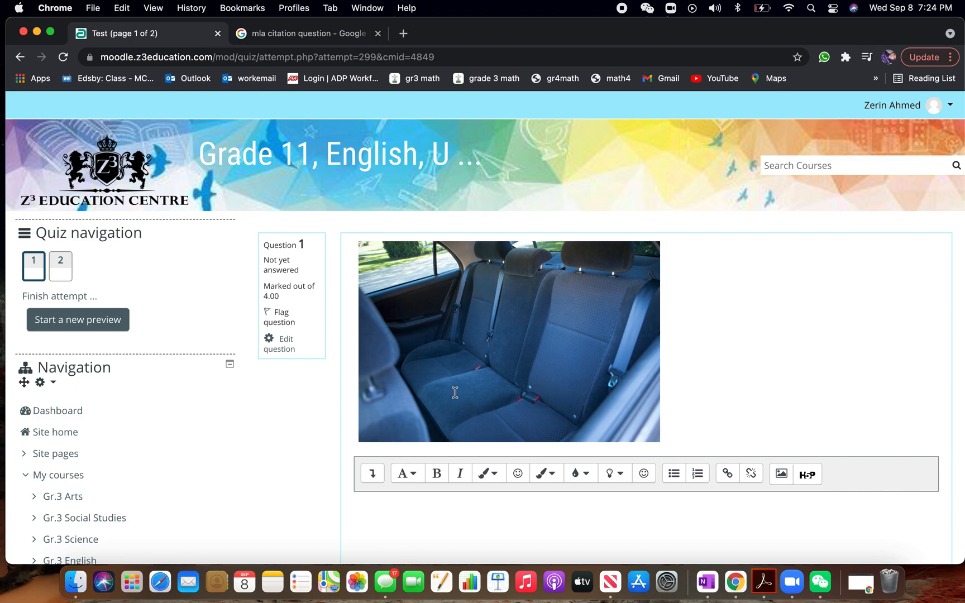
Edit the Thinking essay question from the attempt to allow unlimited attachments, and save the changes
left_click(285, 345)
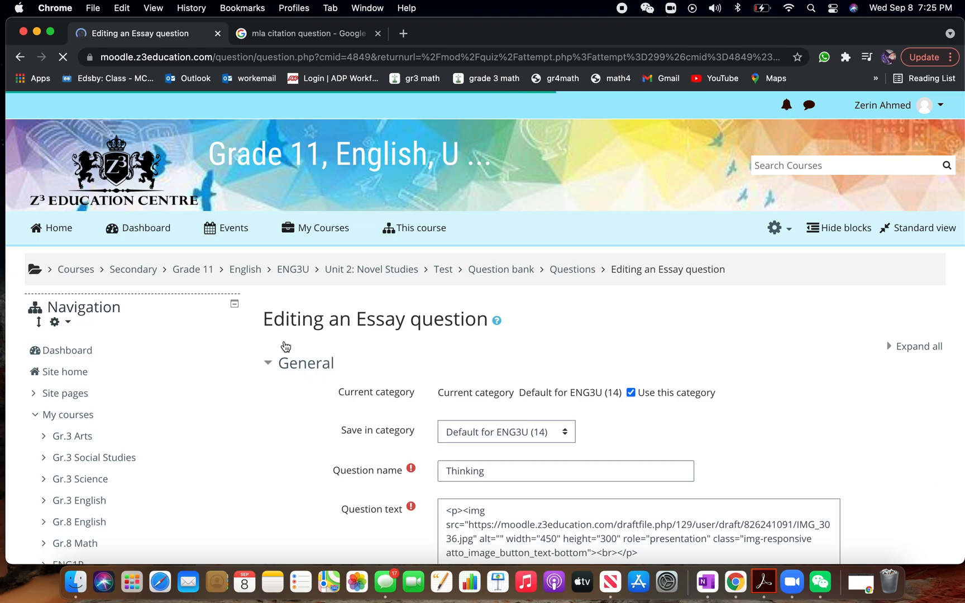
scroll(374, 397, "down", 10)
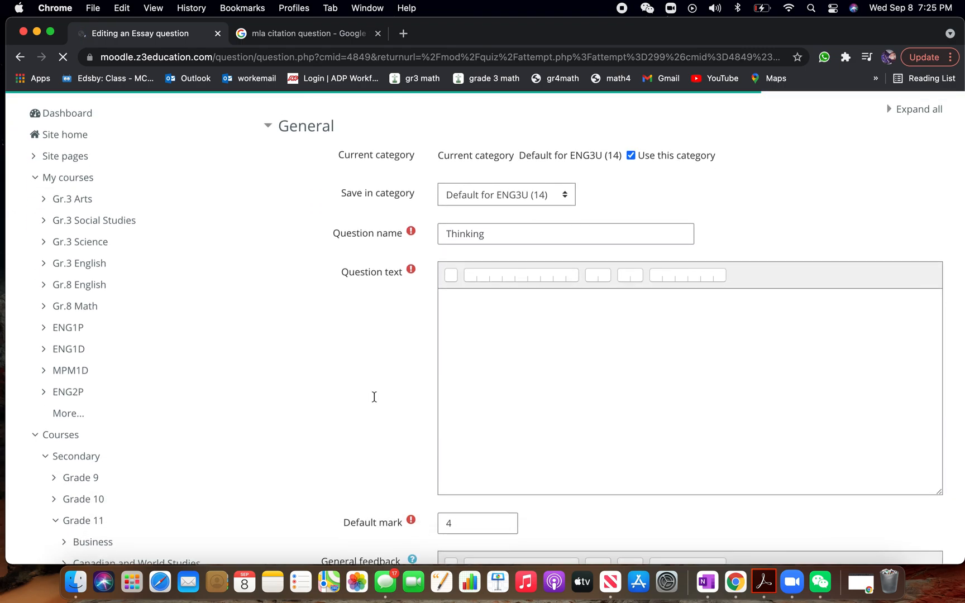
scroll(374, 397, "down", 5)
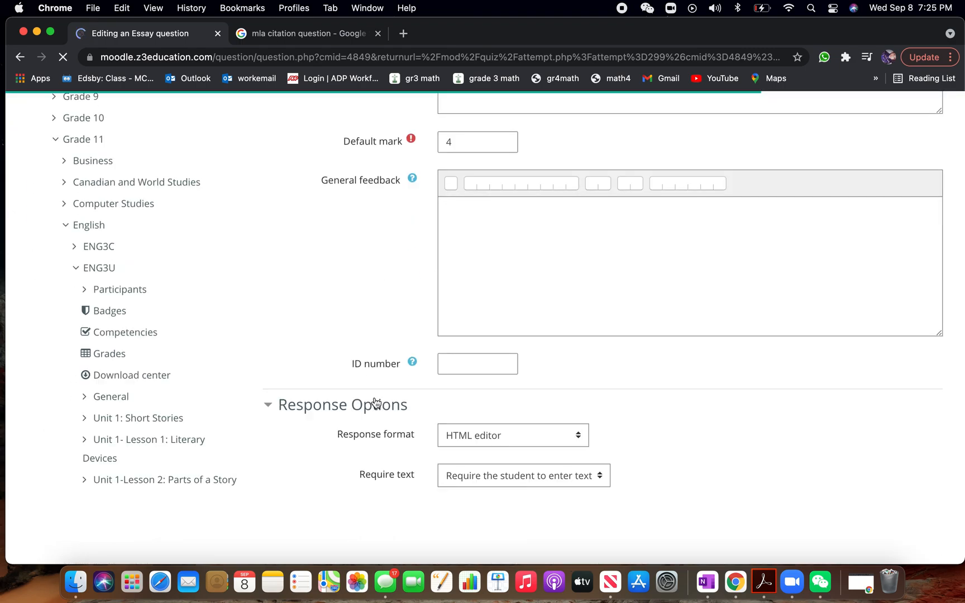
scroll(374, 397, "down", 5)
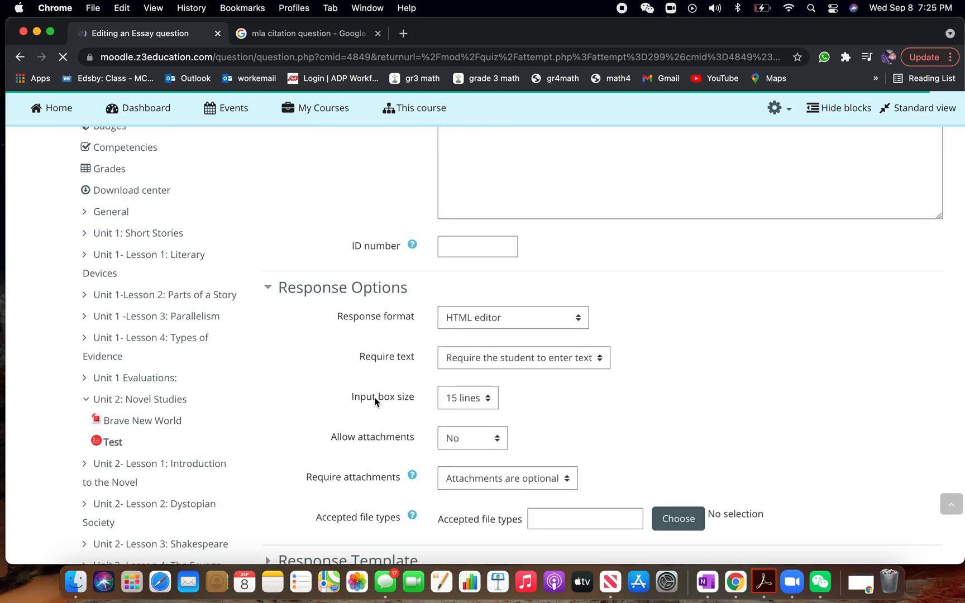
left_click_drag(337, 408, 424, 408)
left_click(475, 412)
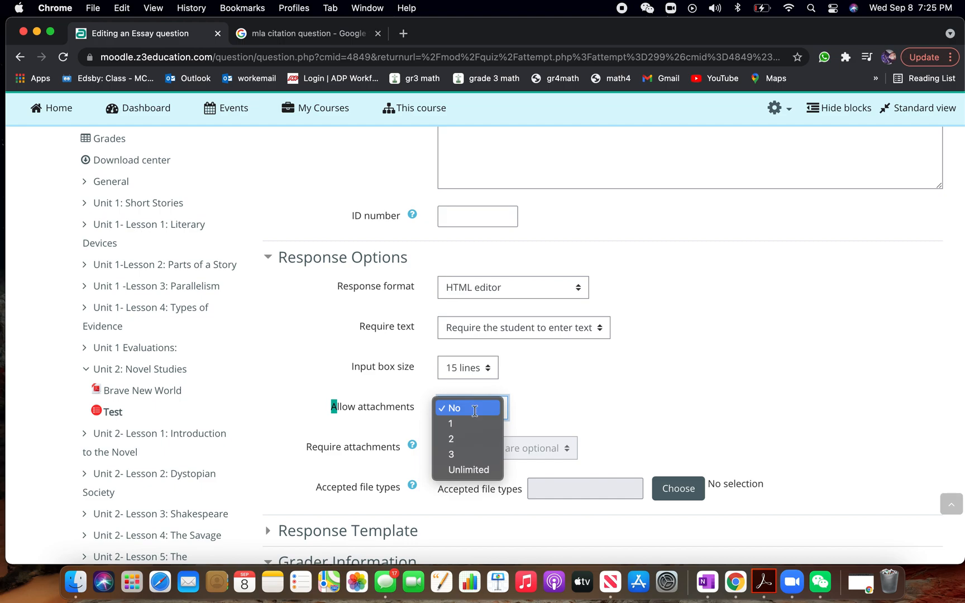
left_click(467, 469)
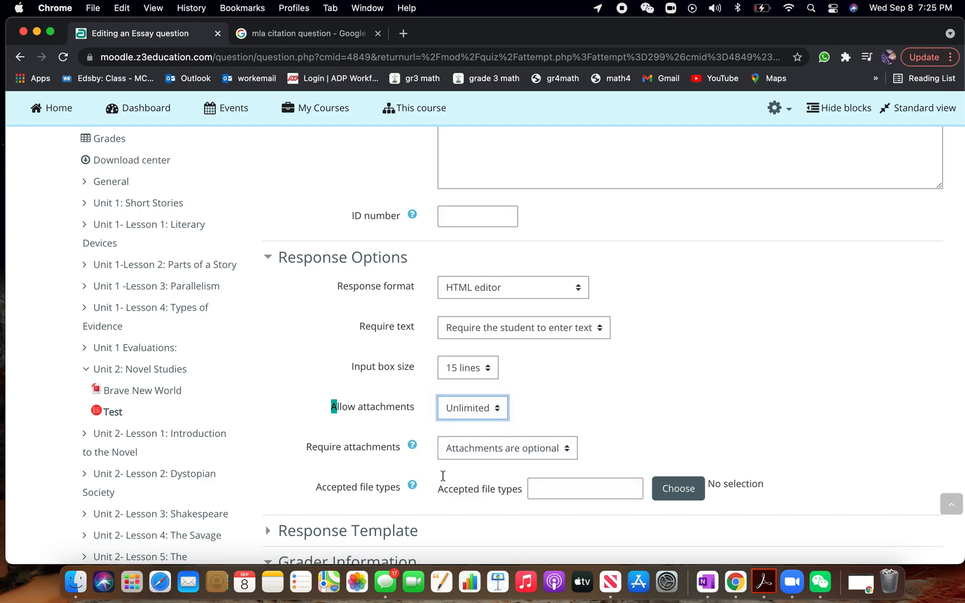
scroll(354, 421, "down", 10)
scroll(354, 420, "down", 5)
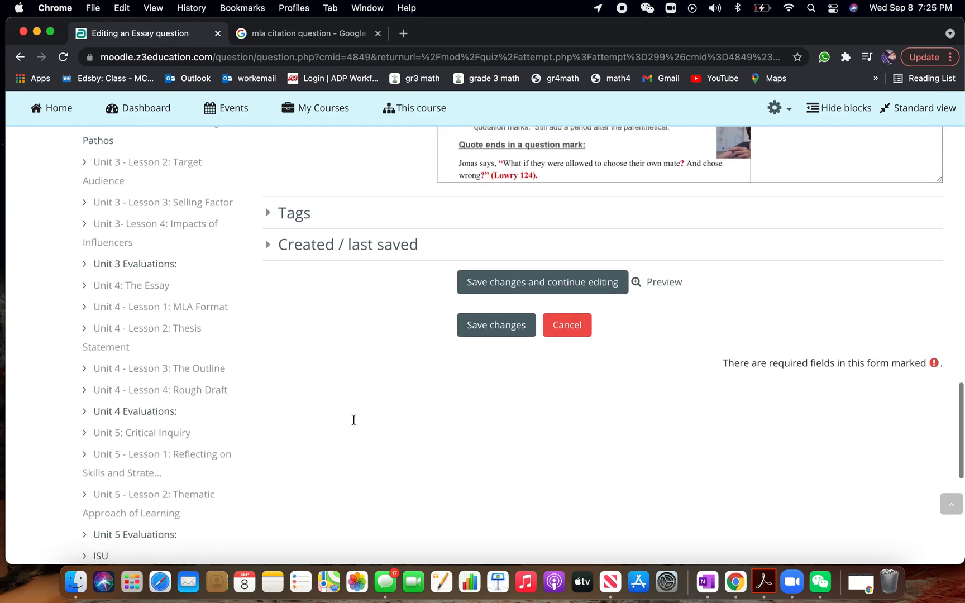
left_click(476, 322)
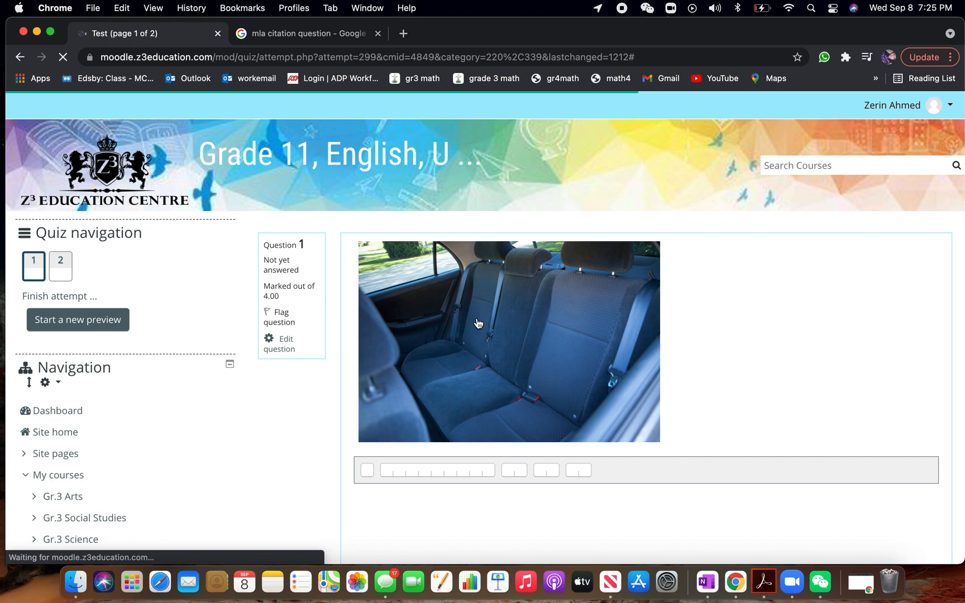
Check the file upload area beneath the essay question's answer box in the quiz attempt
scroll(694, 288, "down", 5)
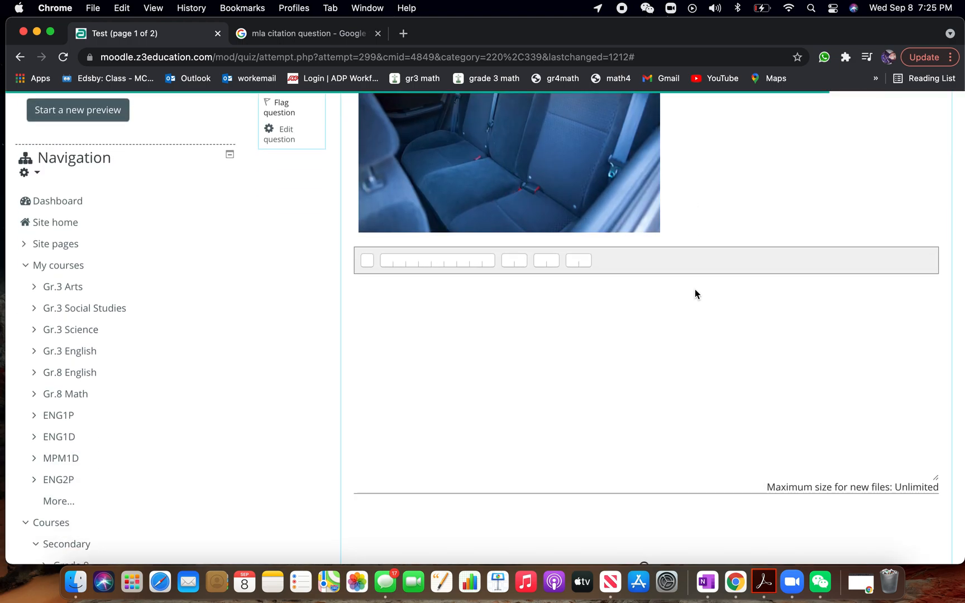
scroll(694, 289, "down", 2)
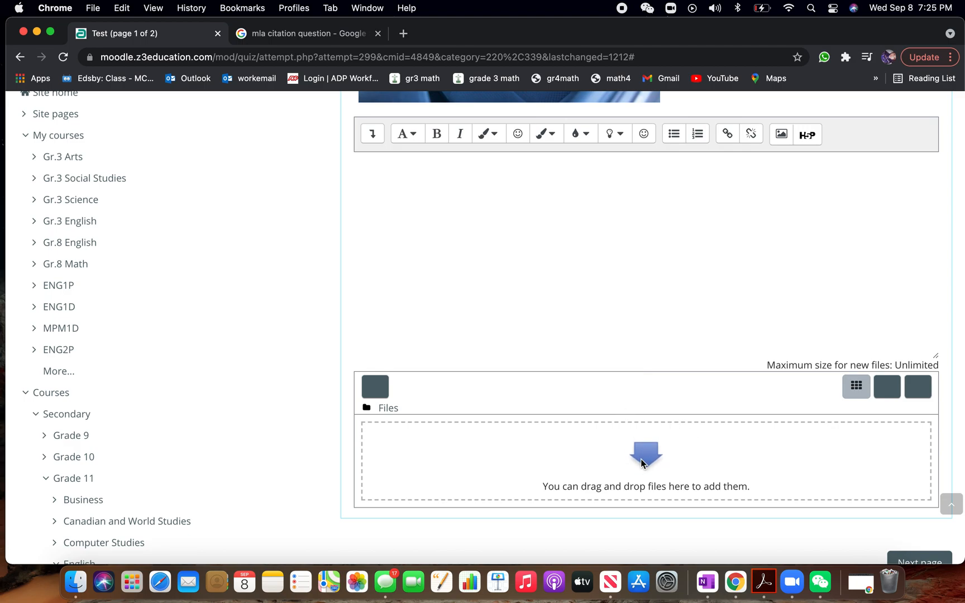
scroll(641, 459, "up", 6)
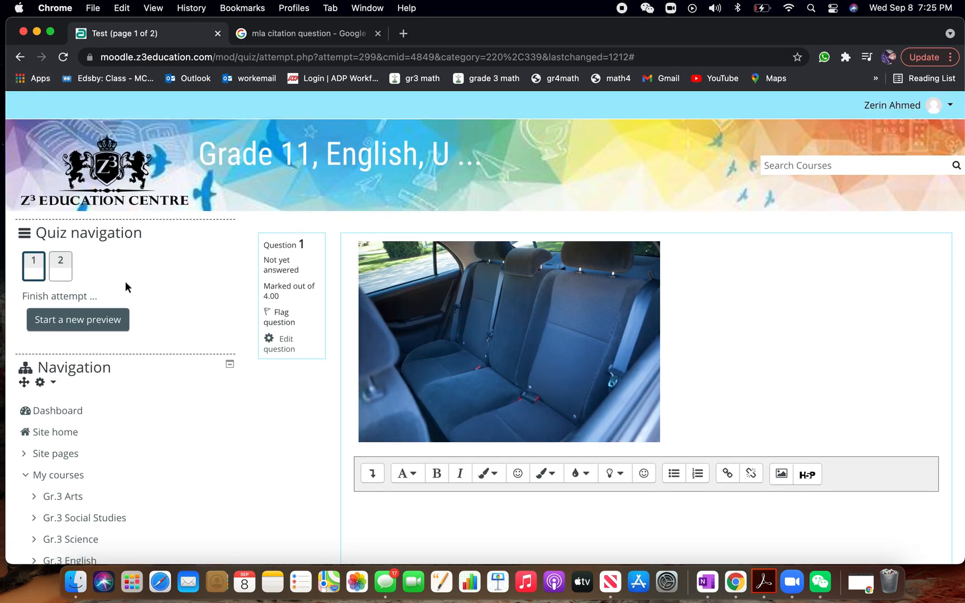
Go back to the Test quiz's main page, open the quiz for editing and close the MLA citation search page
left_click(21, 57)
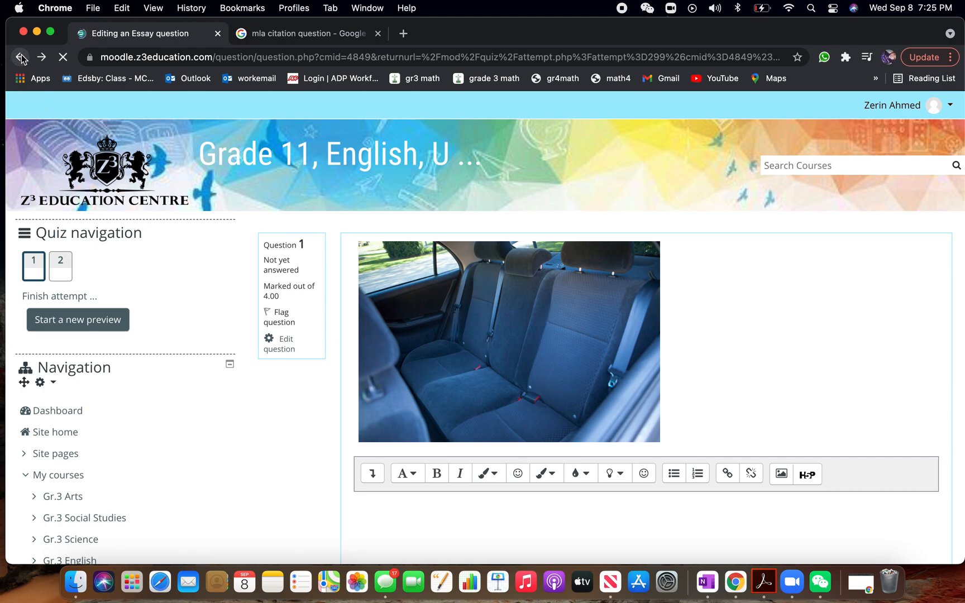
left_click(21, 57)
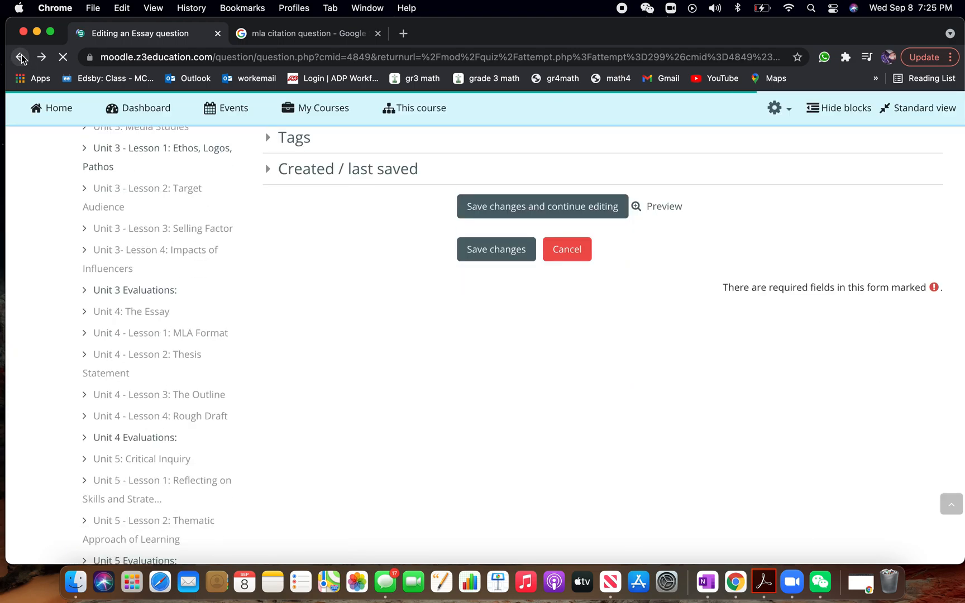
left_click(22, 57)
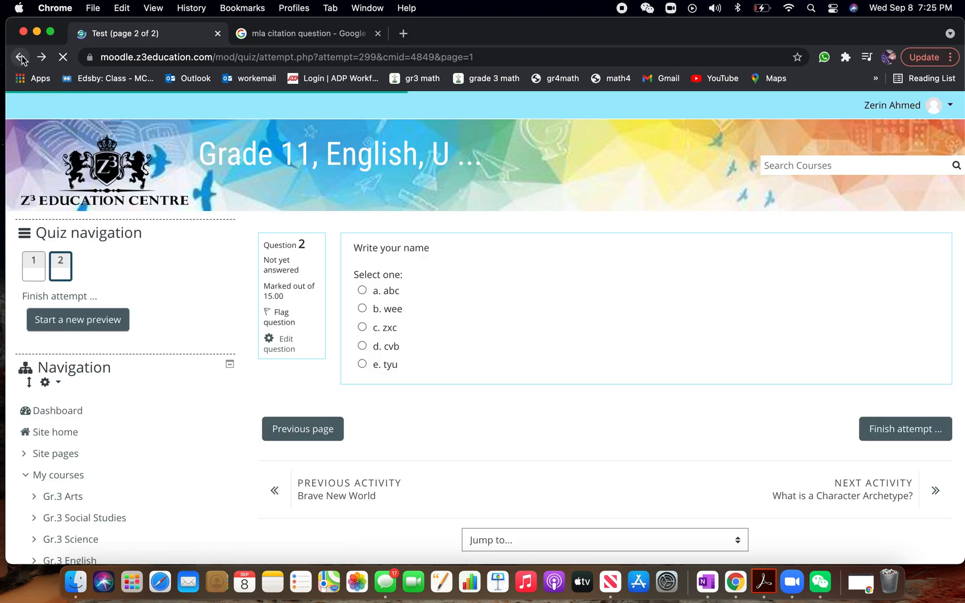
left_click(21, 57)
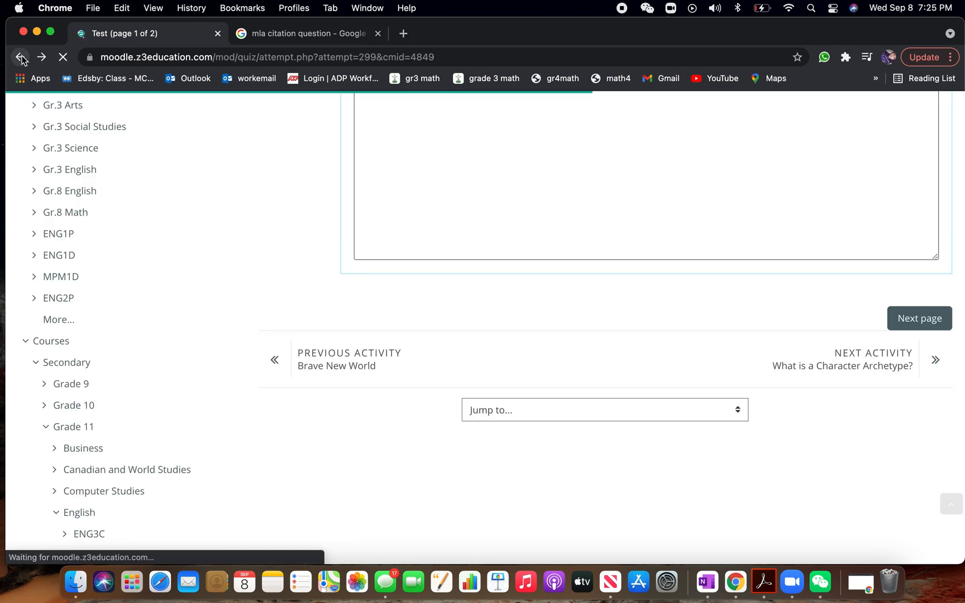
left_click(22, 57)
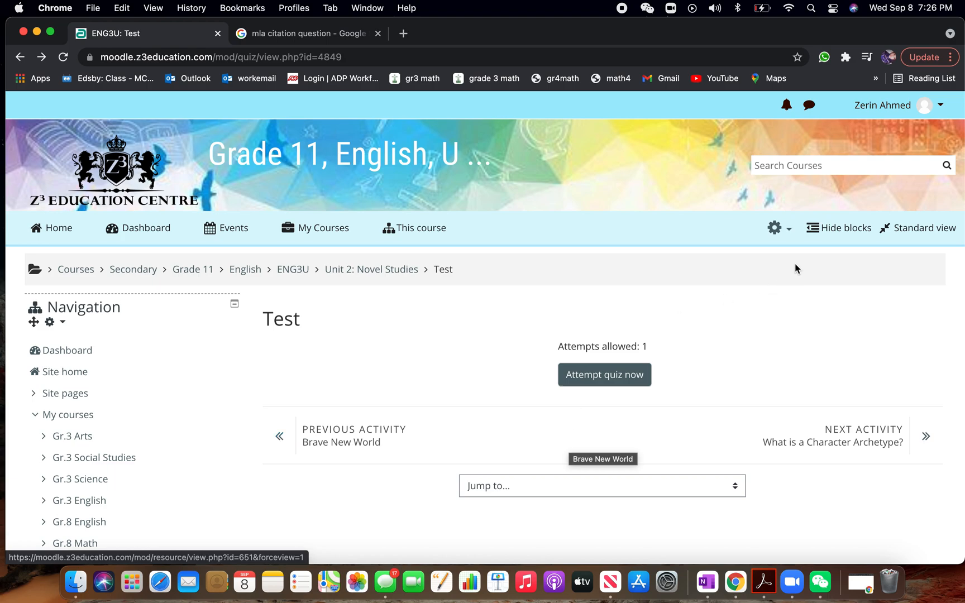
left_click(789, 232)
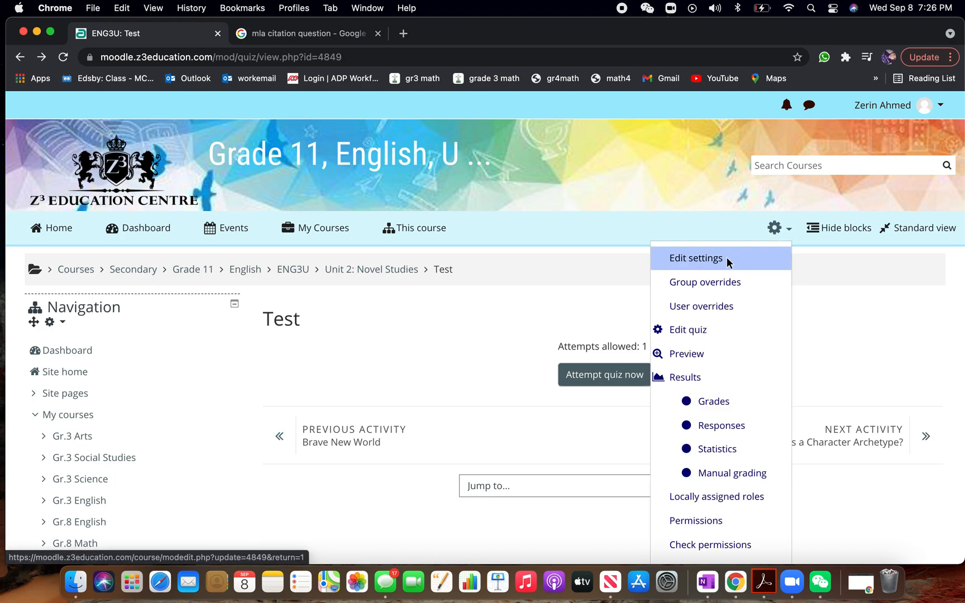
left_click(704, 332)
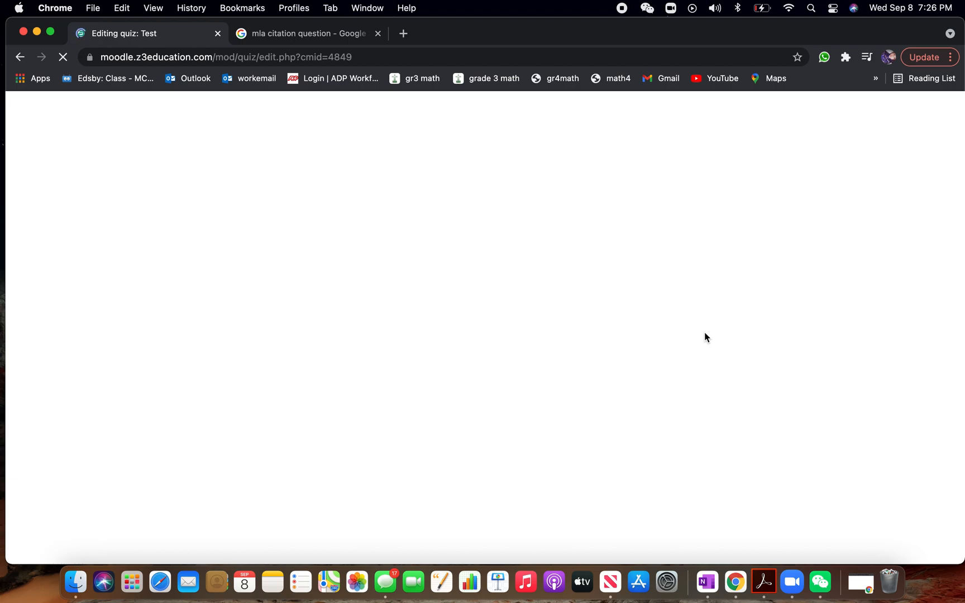
left_click(379, 34)
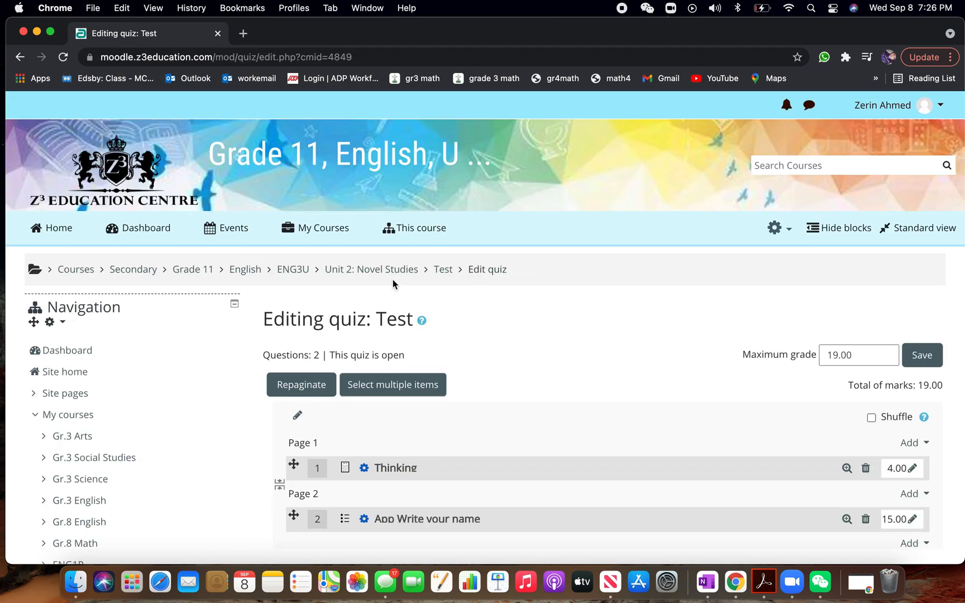
Add a new essay question after the quiz's last question and enter fhf as its question name
scroll(562, 428, "down", 5)
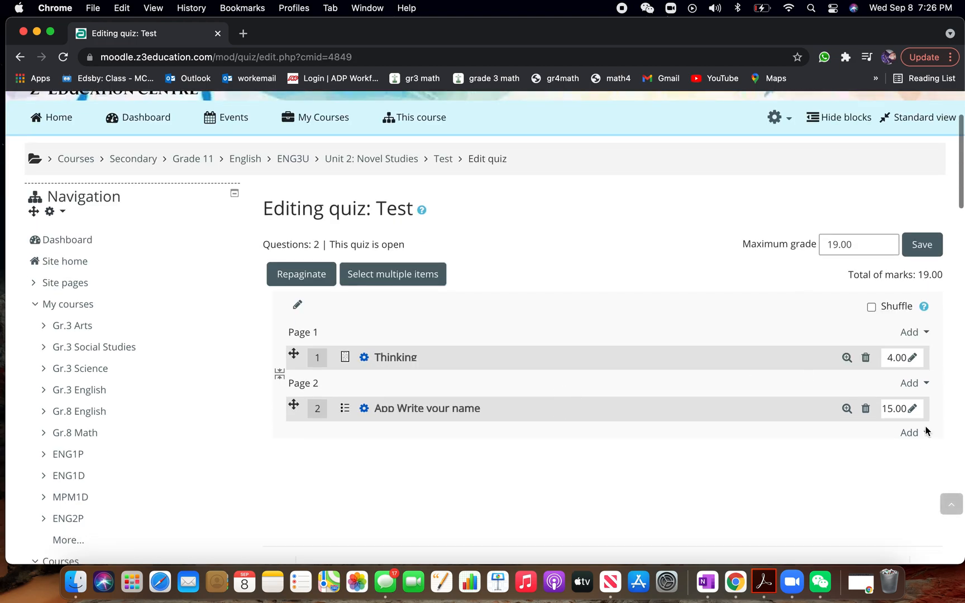
left_click(920, 435)
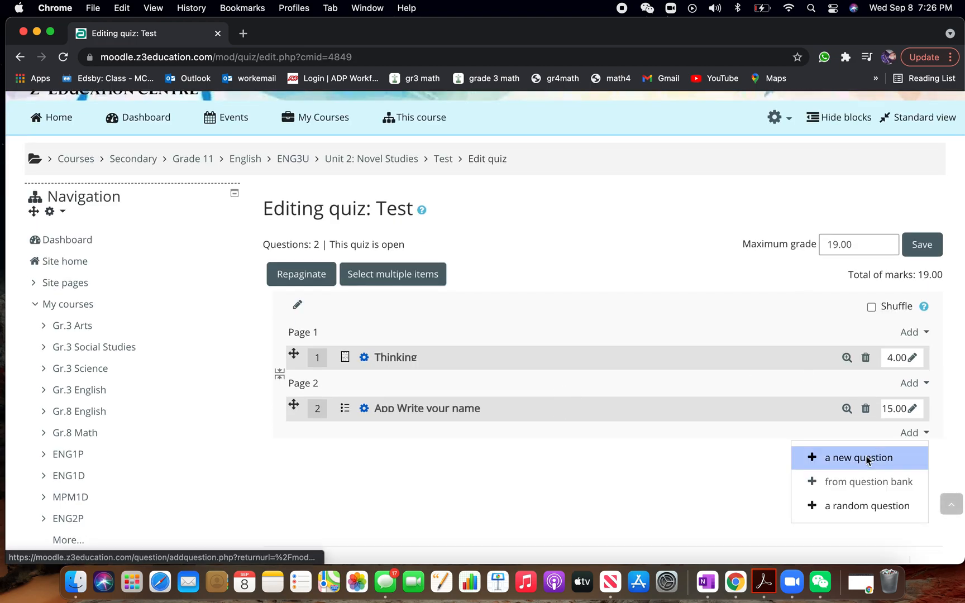
left_click(866, 457)
left_click(180, 324)
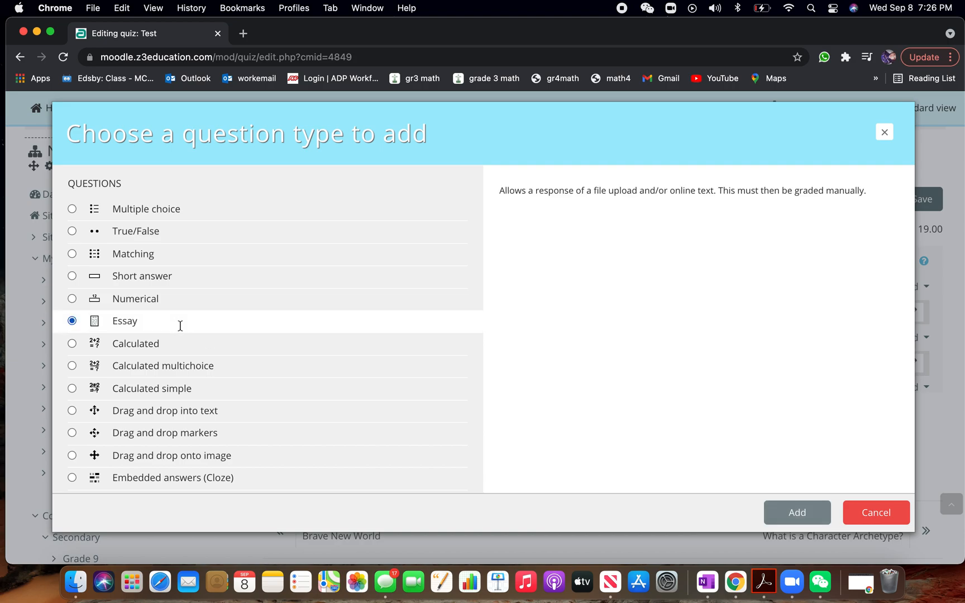
left_click(806, 513)
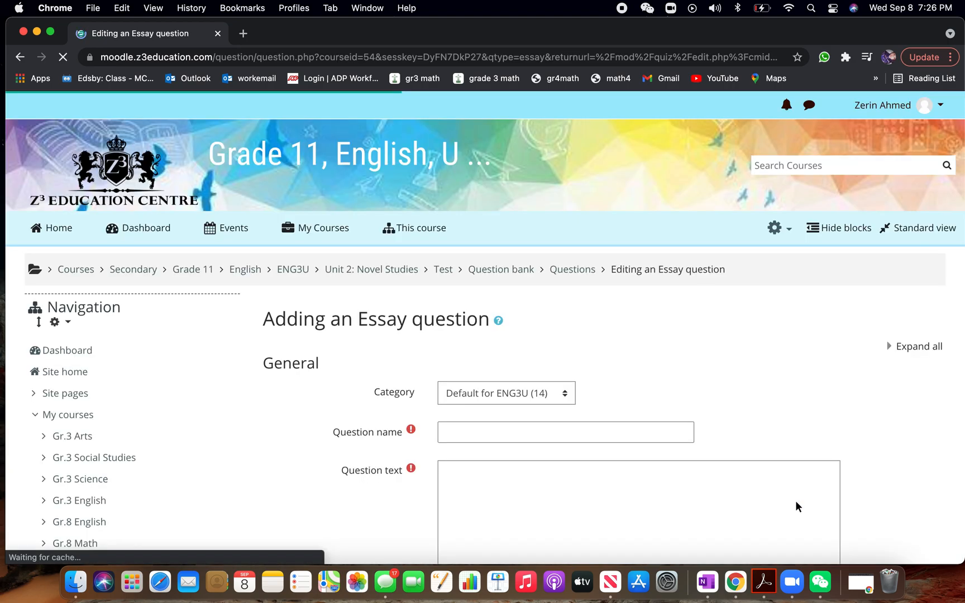
left_click(612, 436)
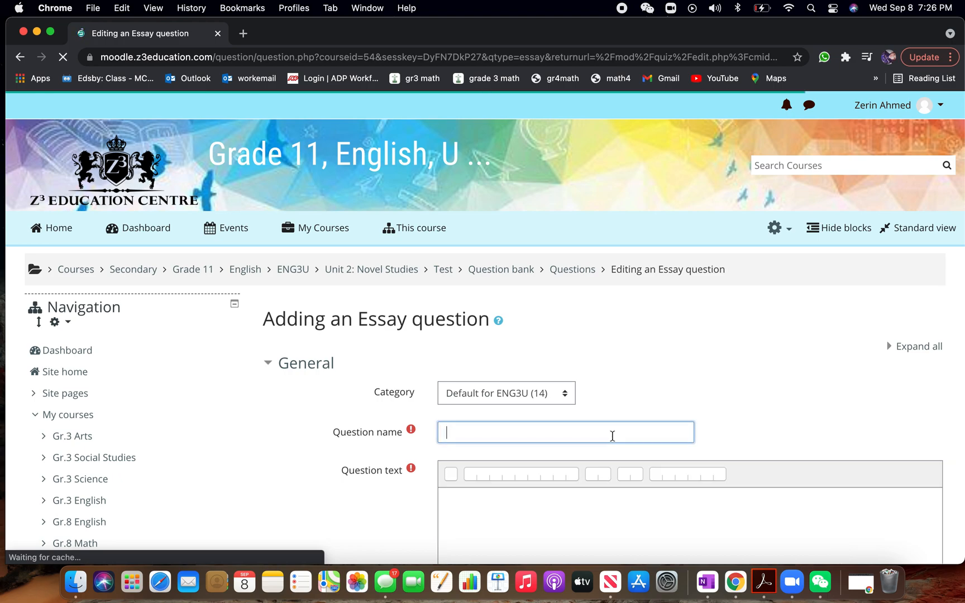
type("fhf")
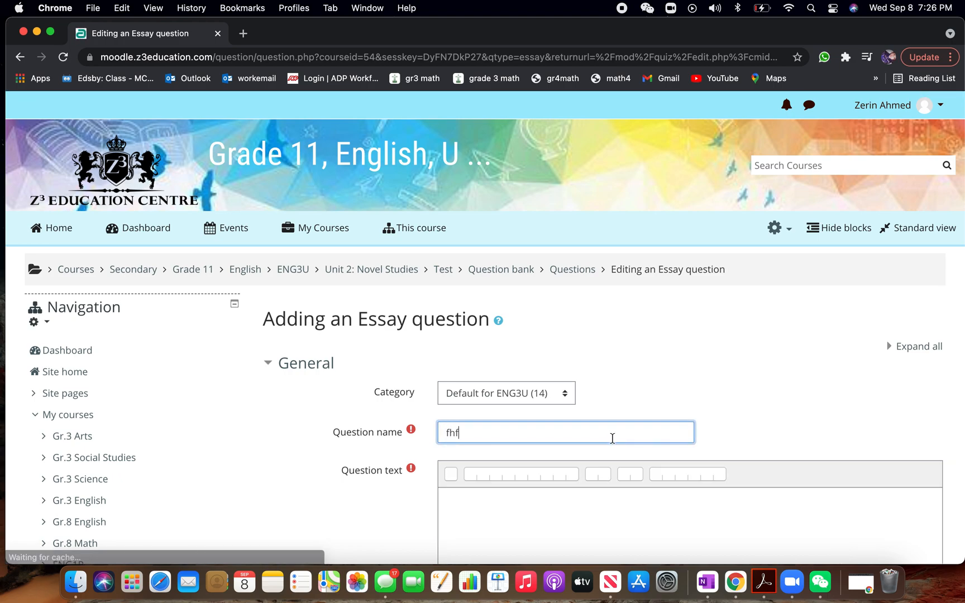
Enter question as the new essay question's text and set its default mark to 3
scroll(613, 436, "down", 2)
scroll(613, 439, "down", 1)
left_click(613, 439)
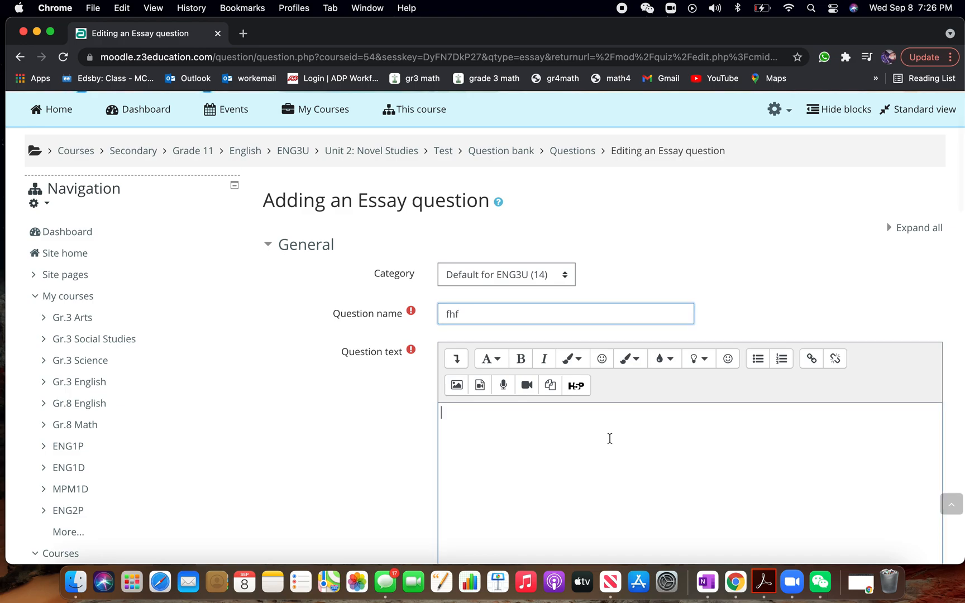
type("question")
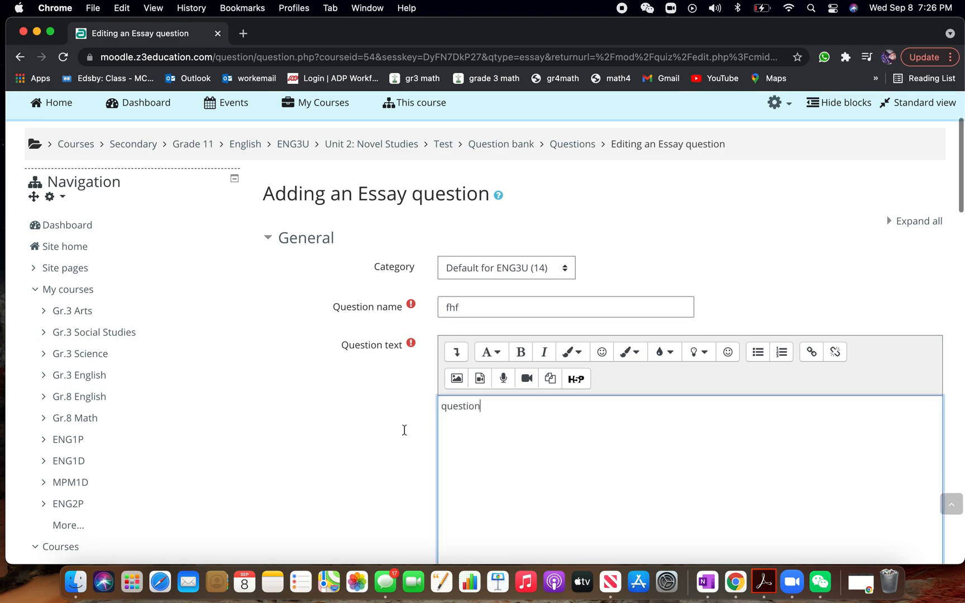
scroll(403, 429, "down", 8)
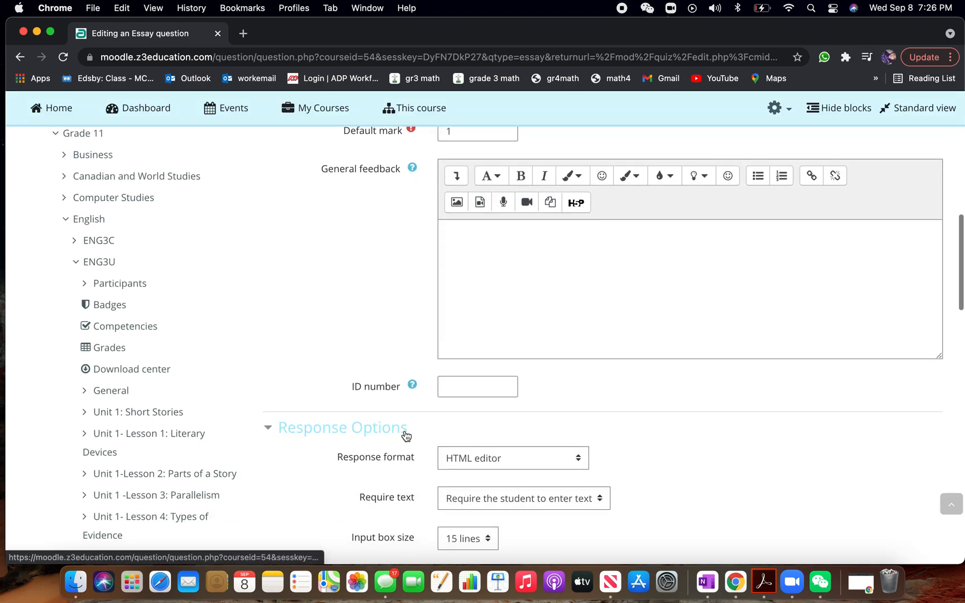
scroll(403, 435, "up", 2)
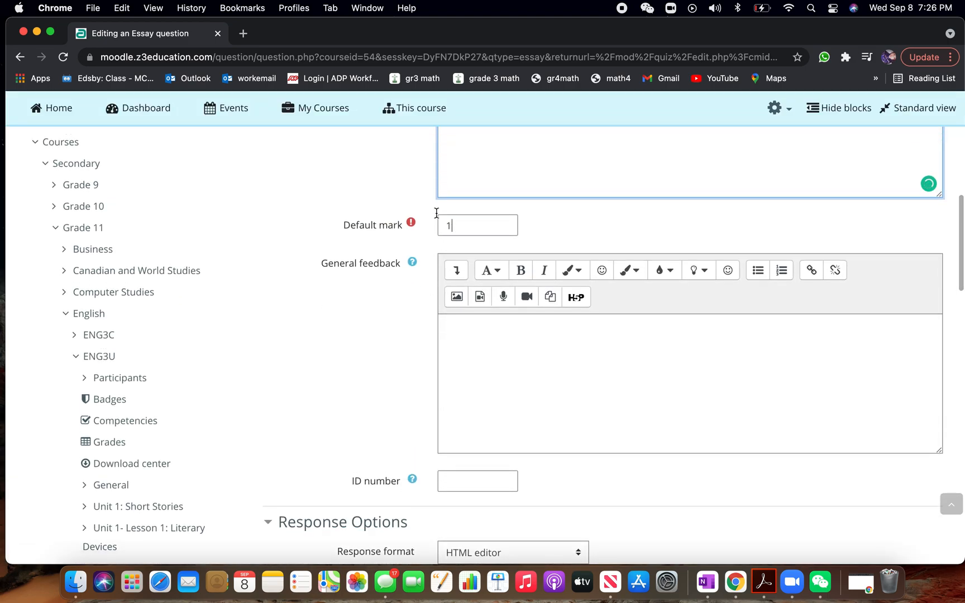
left_click_drag(450, 225, 432, 215)
type("3")
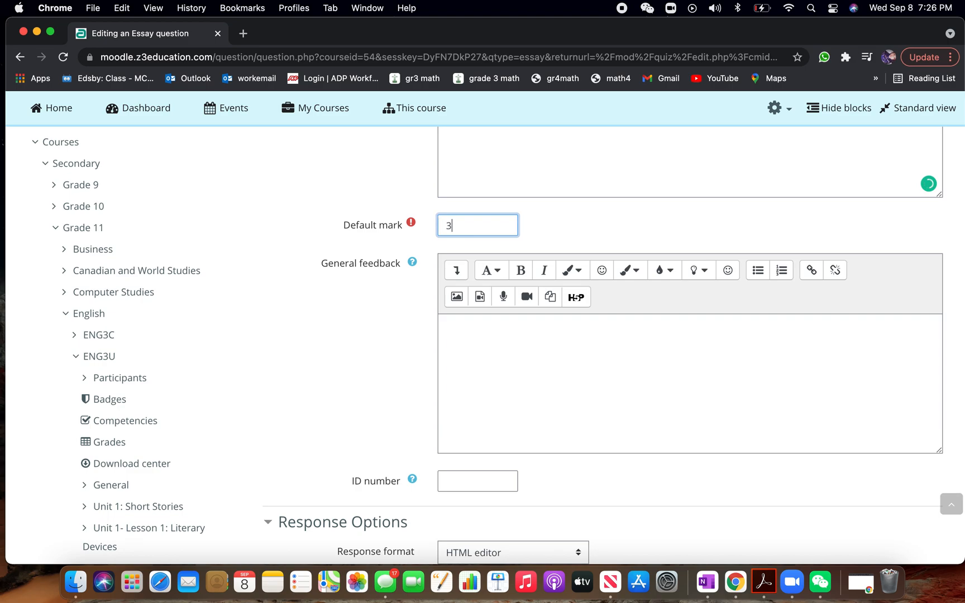
Allow 2 attachments in the response options of the new essay question
scroll(390, 398, "down", 3)
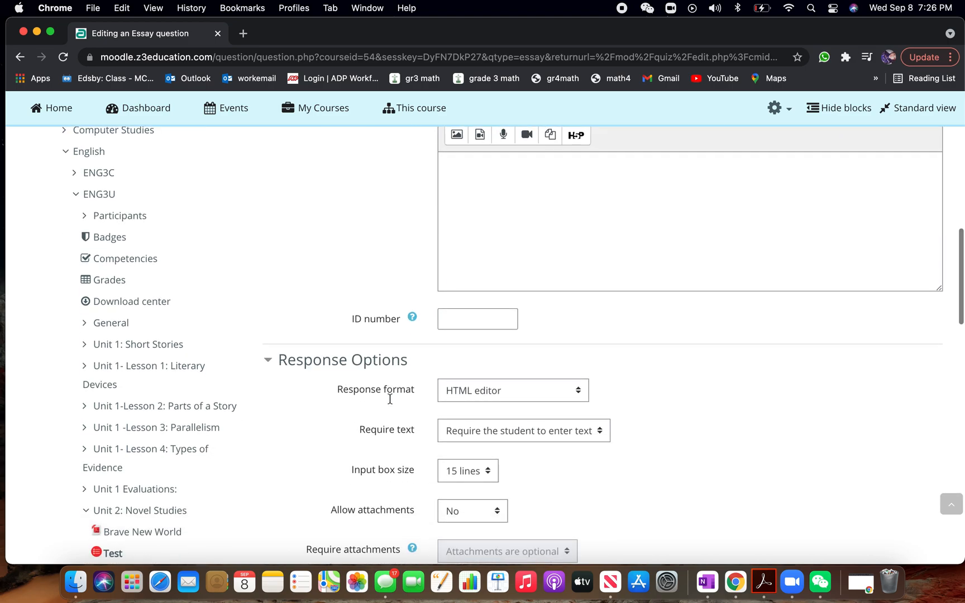
scroll(455, 493, "down", 2)
left_click(486, 453)
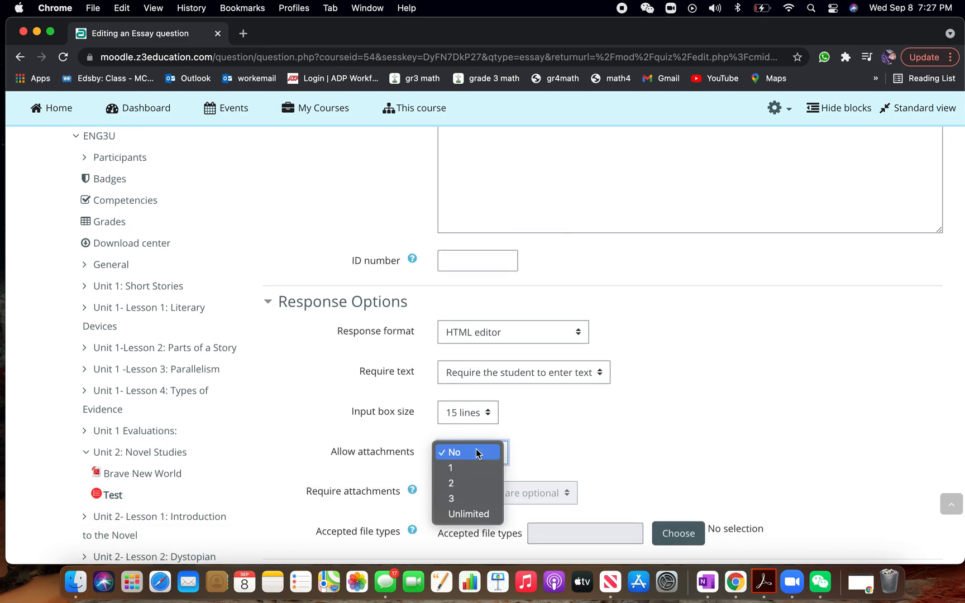
left_click(461, 482)
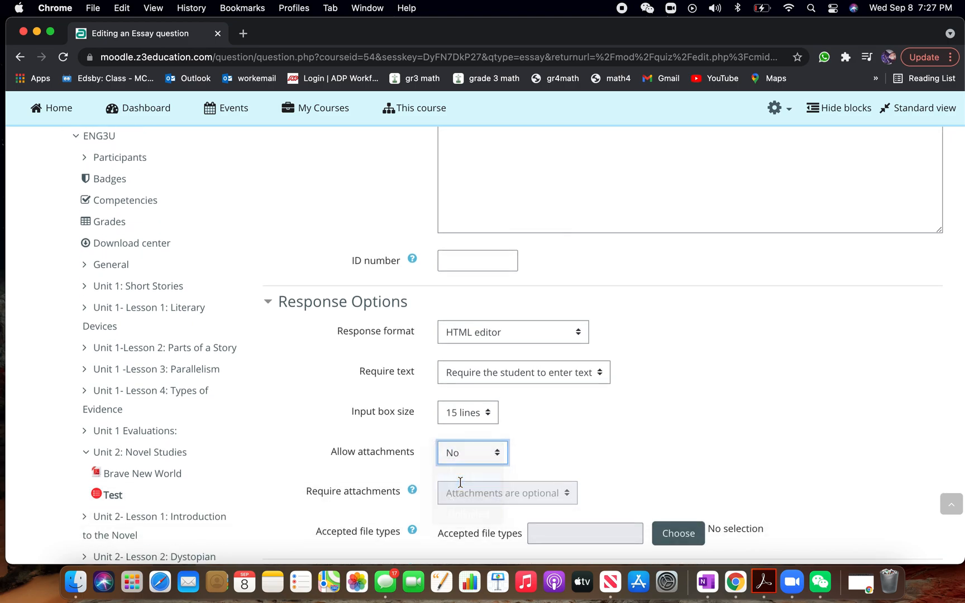
Enter answ as the information for graders and save the new essay question
scroll(391, 471, "down", 6)
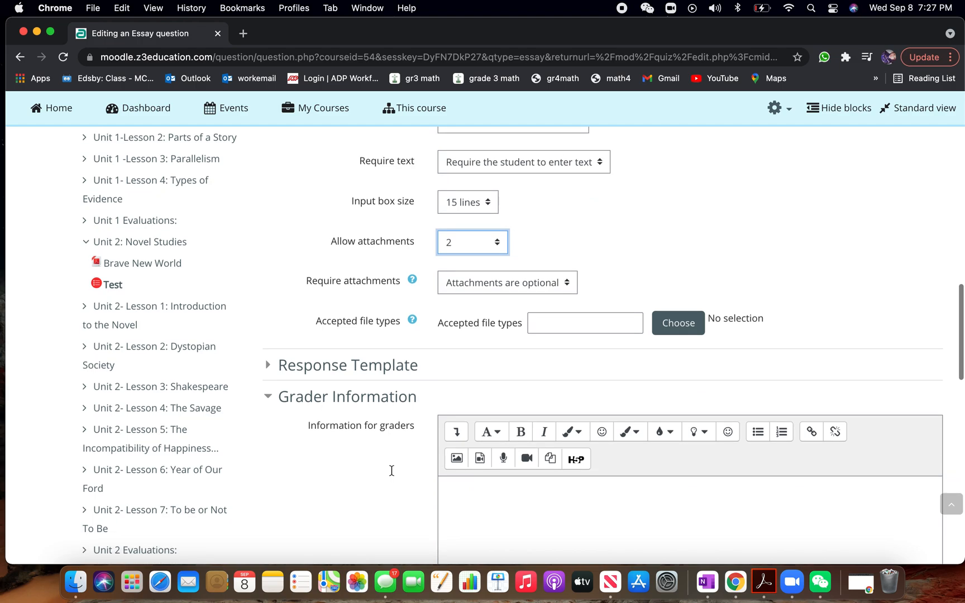
scroll(392, 471, "down", 3)
left_click(490, 289)
type("answer")
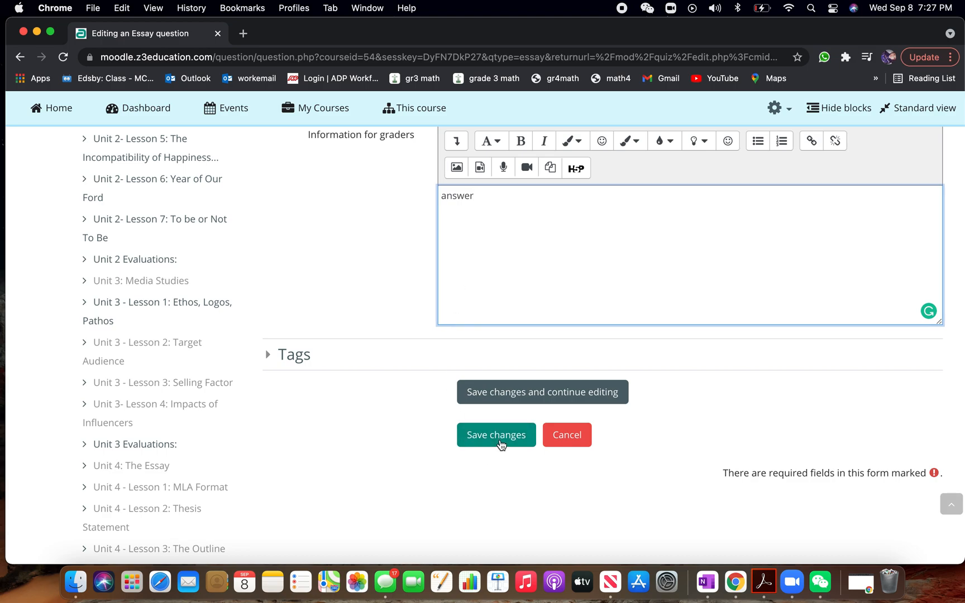
left_click(500, 442)
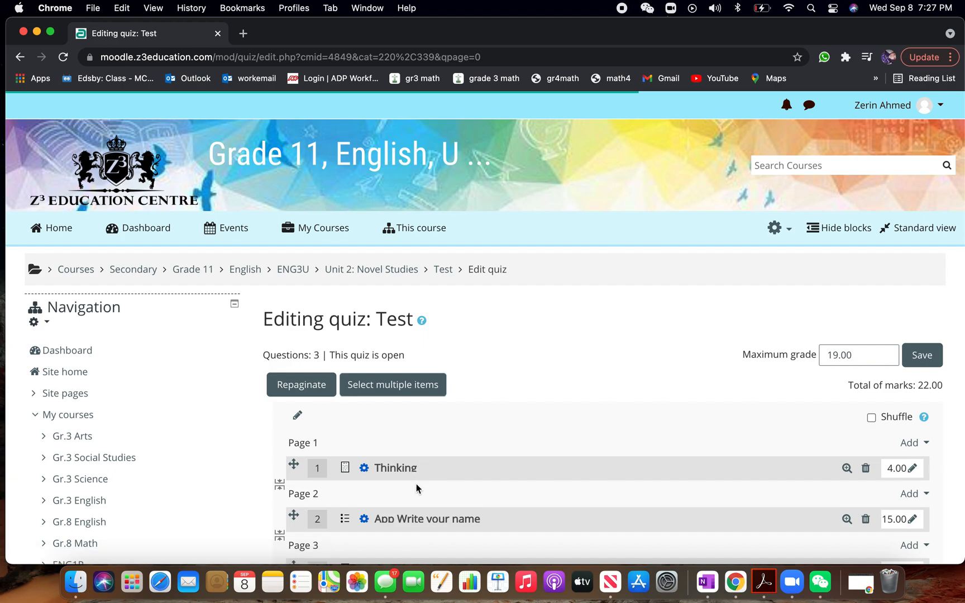
Set the Test quiz's maximum grade to 22 and save it
scroll(415, 485, "down", 4)
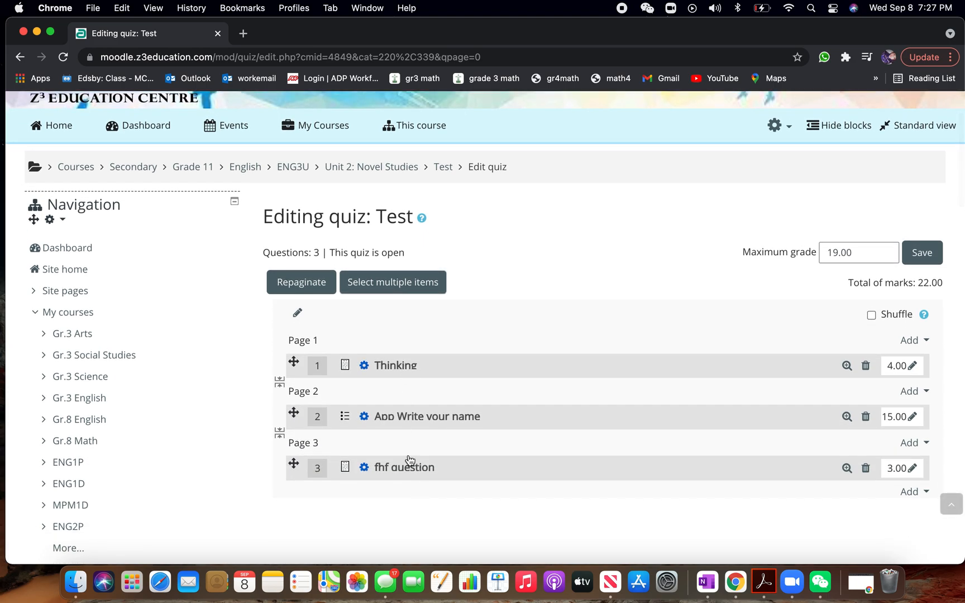
left_click_drag(930, 284, 913, 283)
left_click_drag(853, 254, 826, 252)
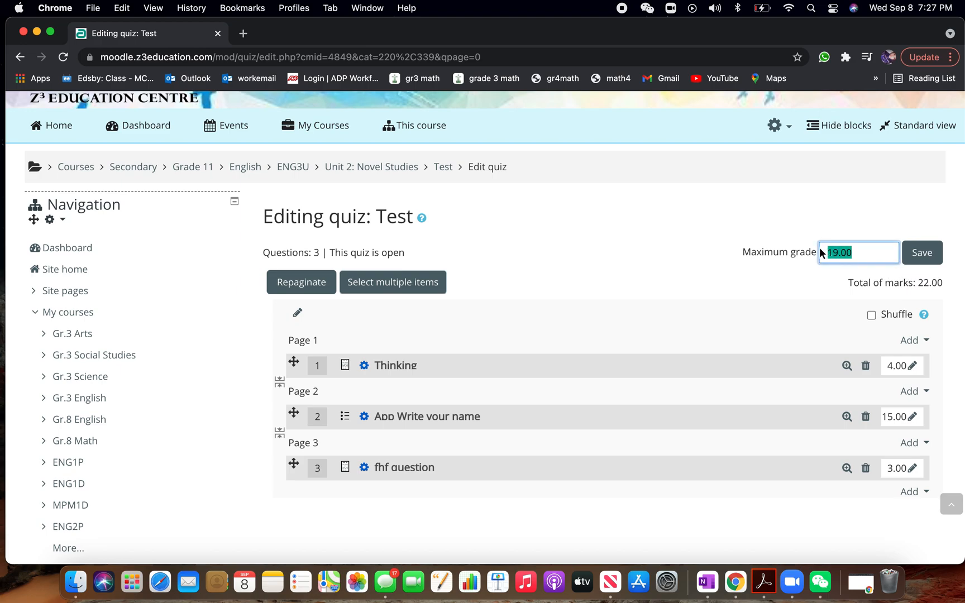
type("22")
left_click(930, 261)
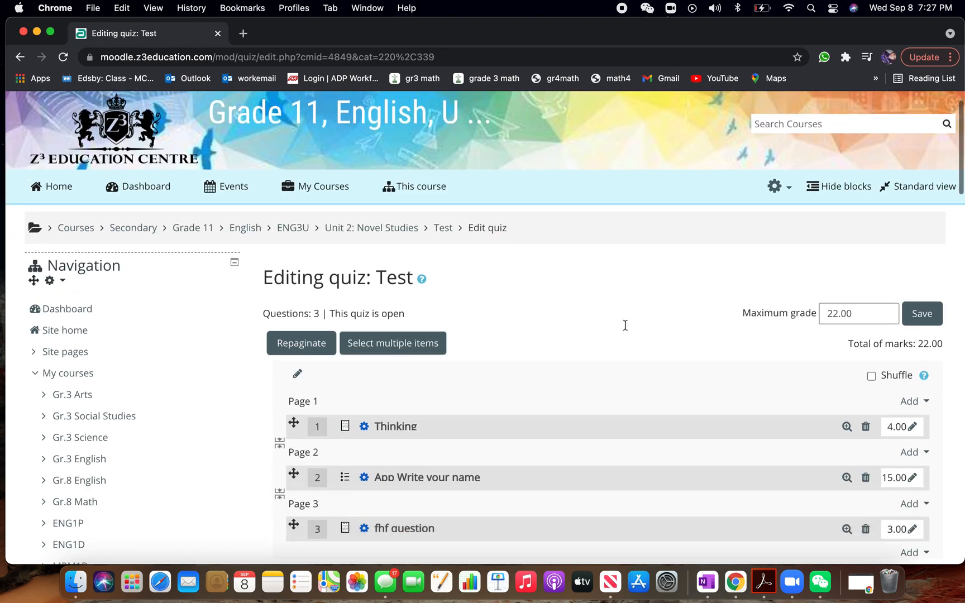
Merge all the quiz questions onto one page, and add a page break before the fhf question
scroll(625, 325, "down", 3)
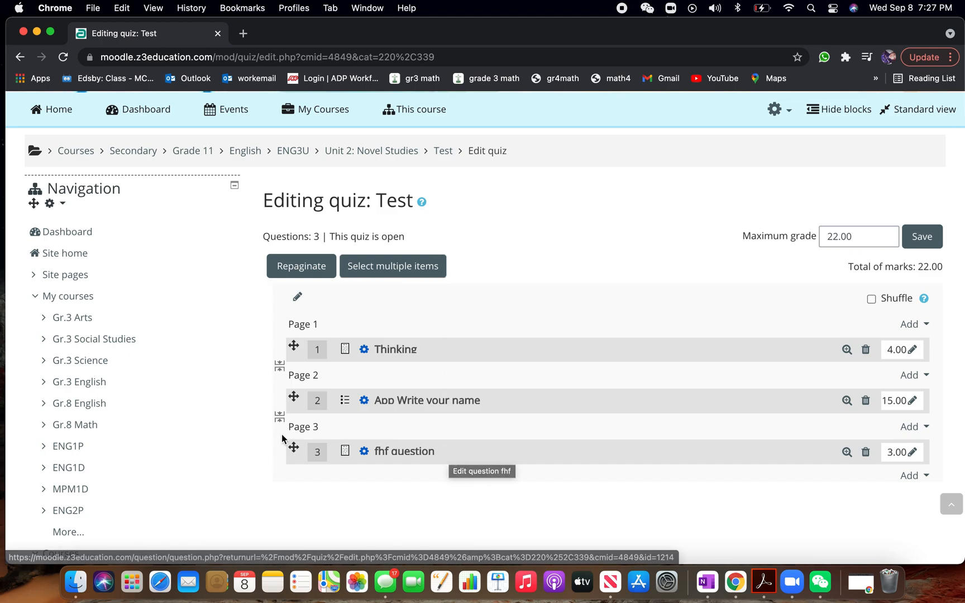
left_click_drag(294, 447, 292, 397)
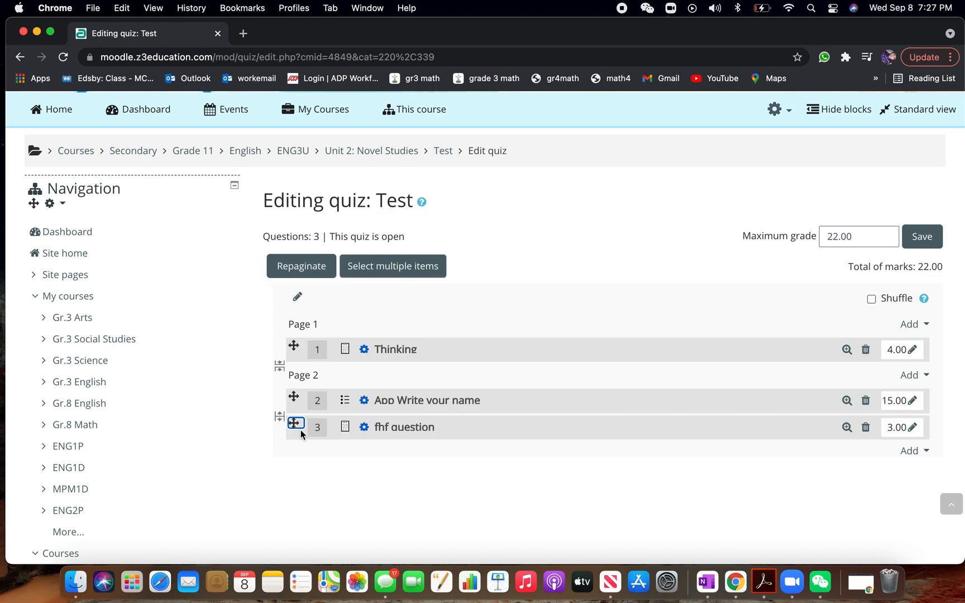
left_click(279, 366)
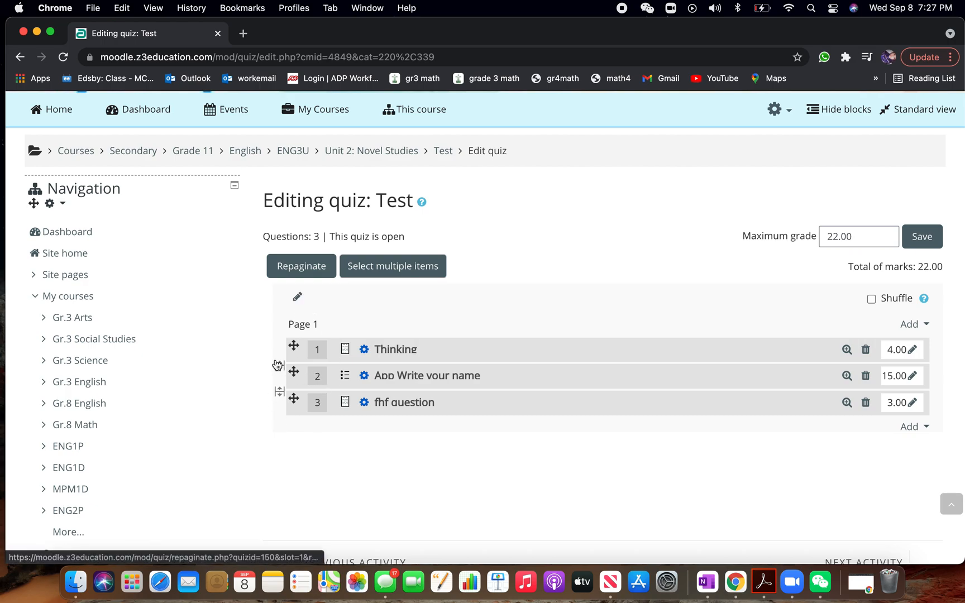
left_click(281, 394)
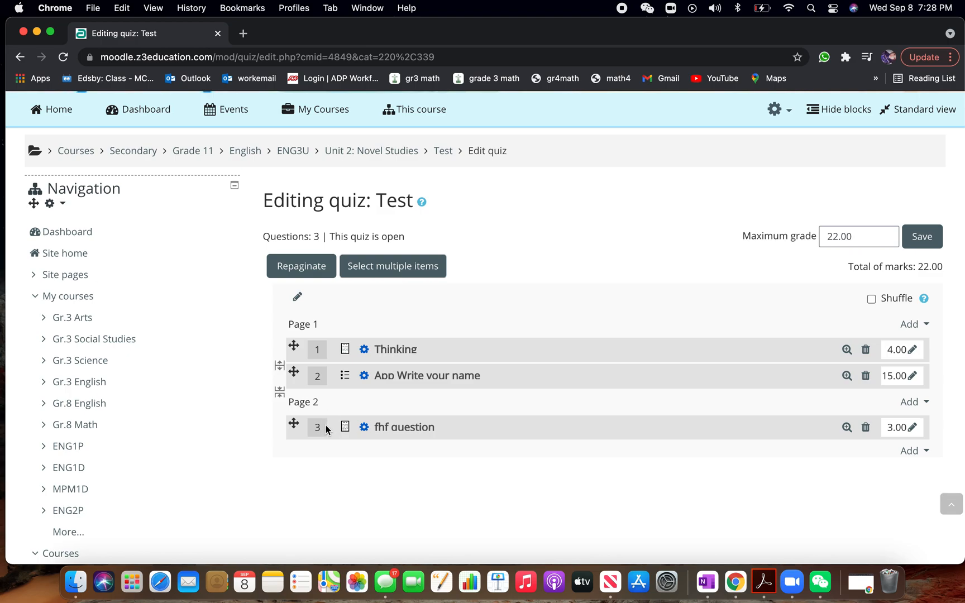
Start an attempt from the Test quiz's main page and check how the questions are laid out on both pages
scroll(353, 326, "up", 2)
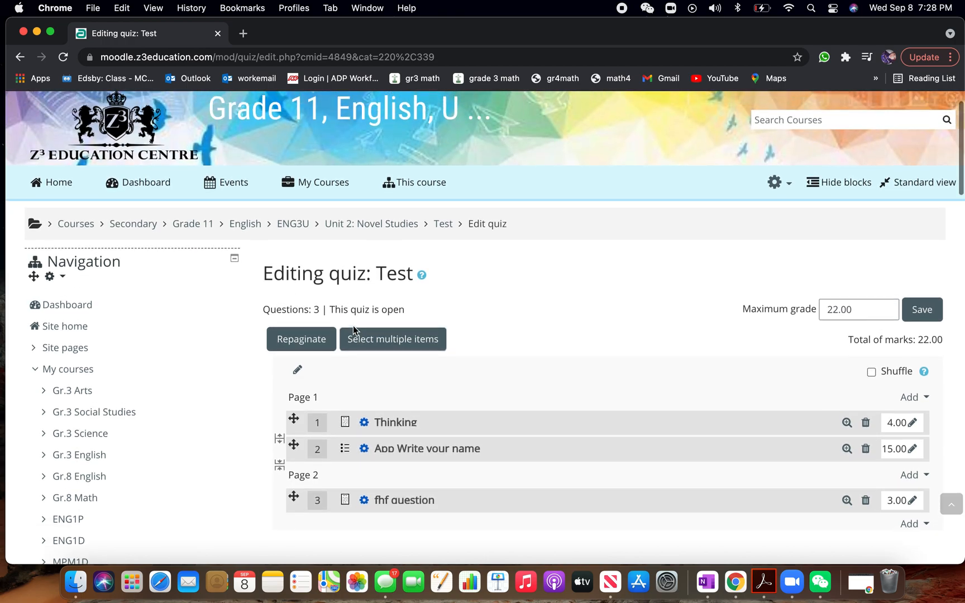
left_click(440, 224)
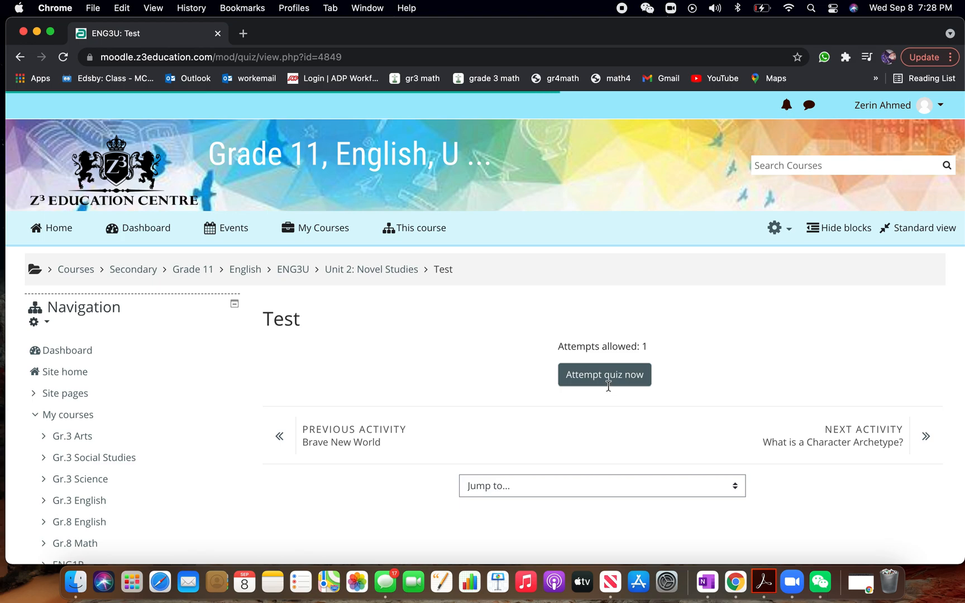
left_click(610, 386)
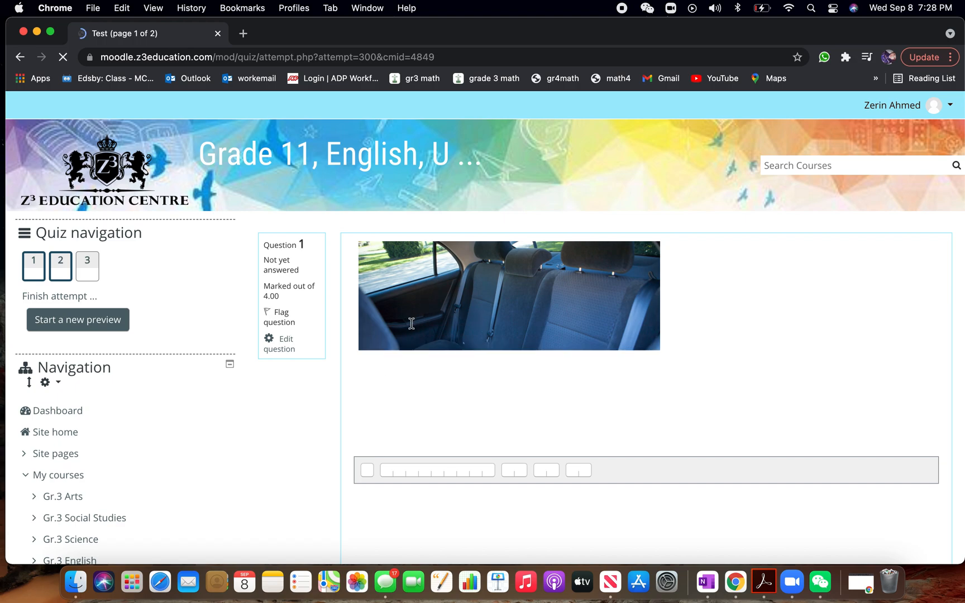
scroll(409, 323, "down", 5)
scroll(411, 323, "down", 7)
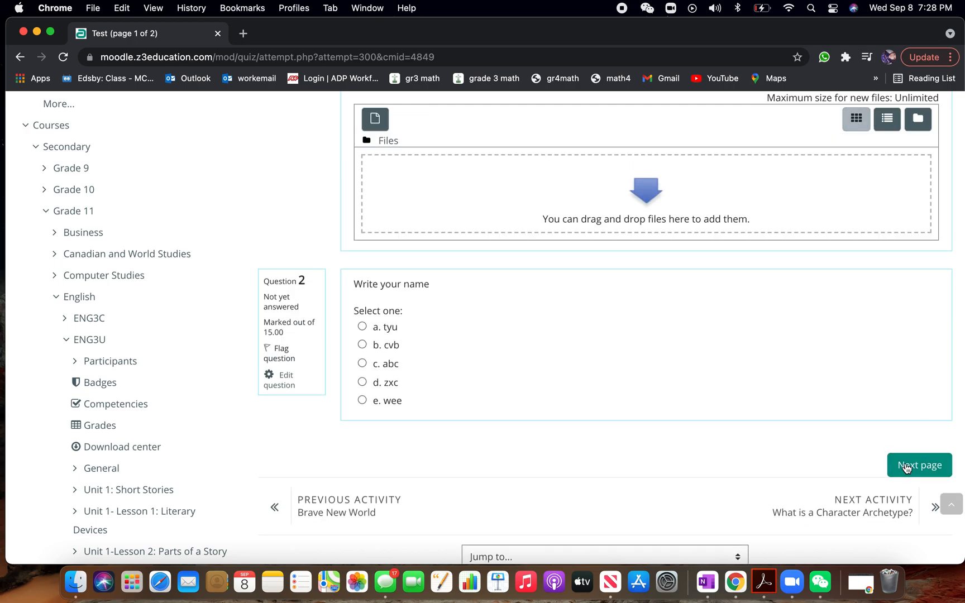
left_click(906, 467)
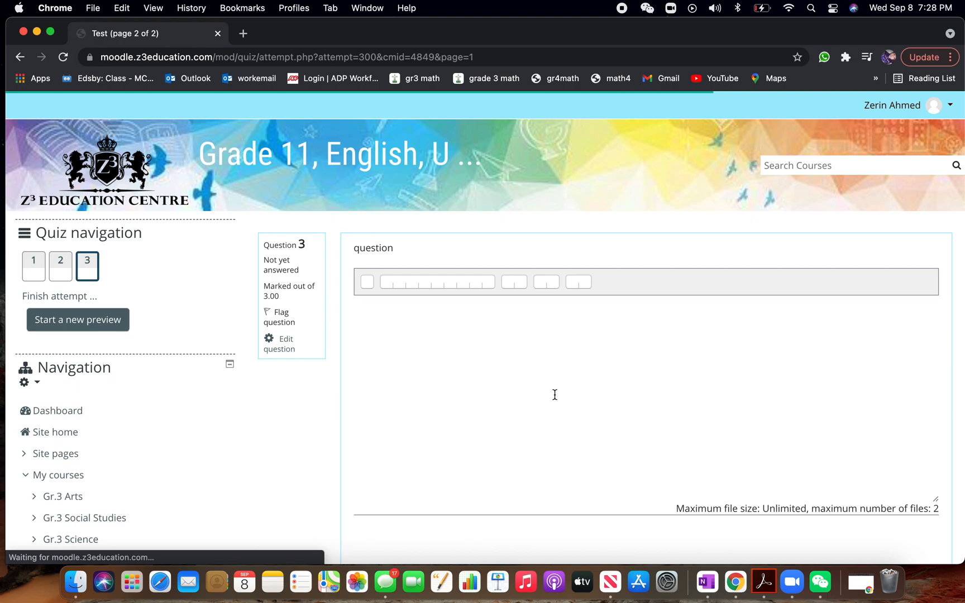
scroll(554, 395, "down", 1)
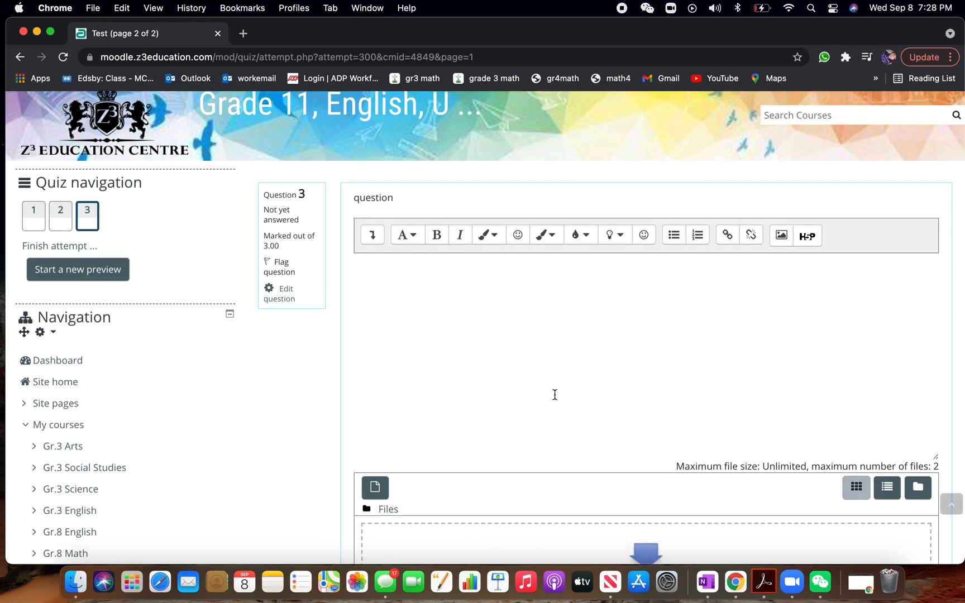